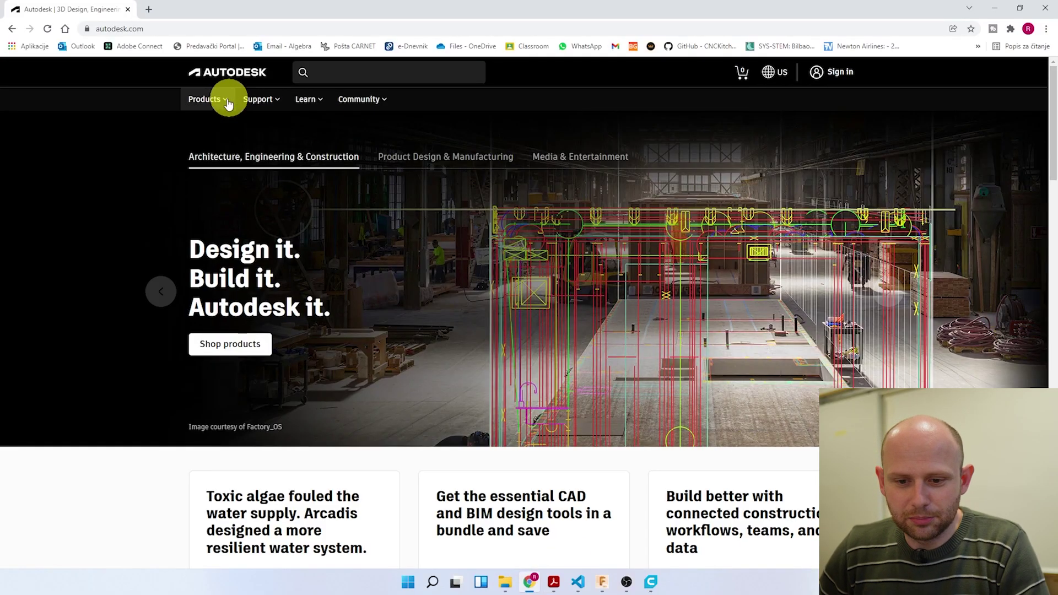
Open the Autodesk product list on autodesk.com to find Fusion 360.
left_click(210, 99)
Go from Fusion 360 plans and pricing to the free personal, hobby use offering details.
left_click(349, 277)
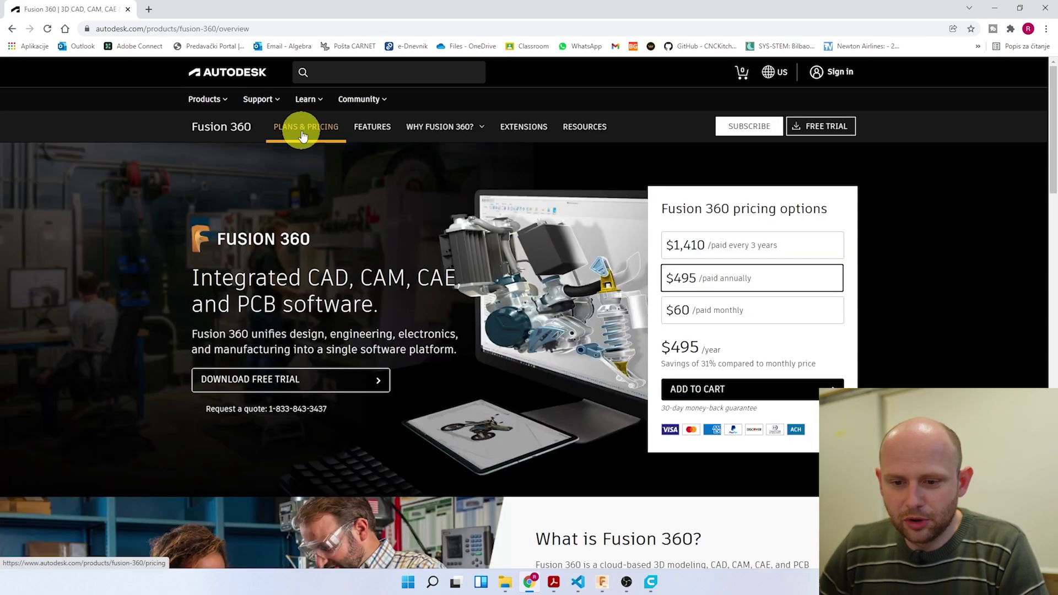
left_click(303, 135)
scroll(312, 222, "down", 5)
scroll(312, 225, "down", 5)
scroll(310, 228, "down", 2)
scroll(298, 248, "down", 2)
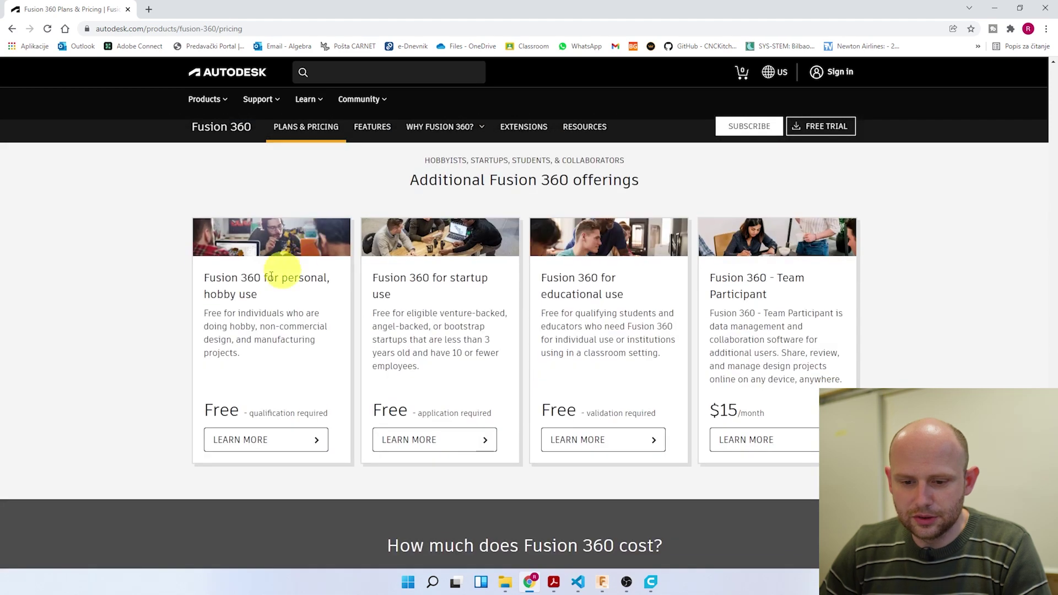
left_click_drag(212, 279, 313, 296)
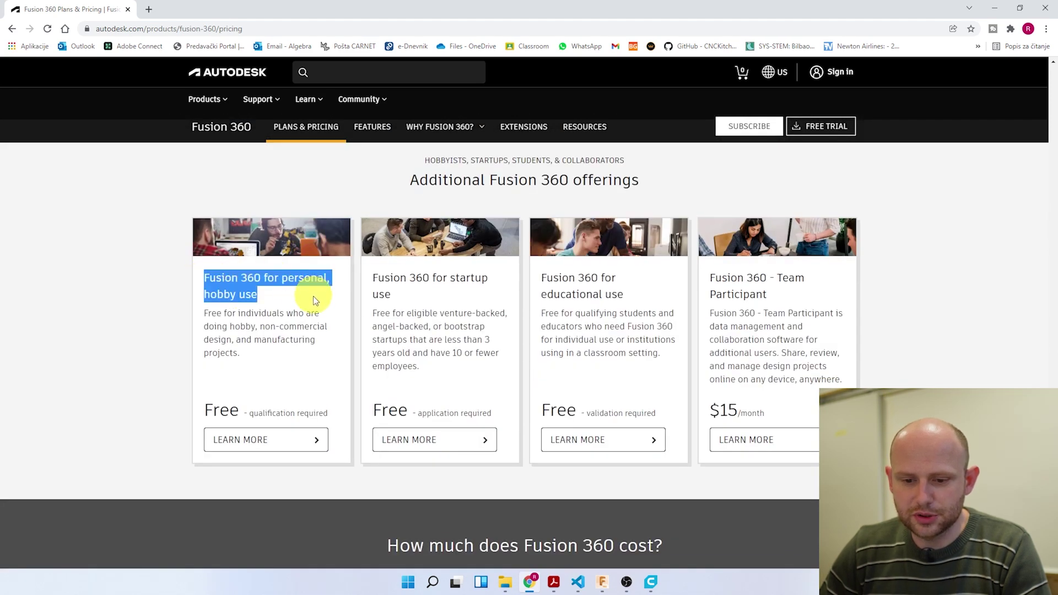
left_click(236, 436)
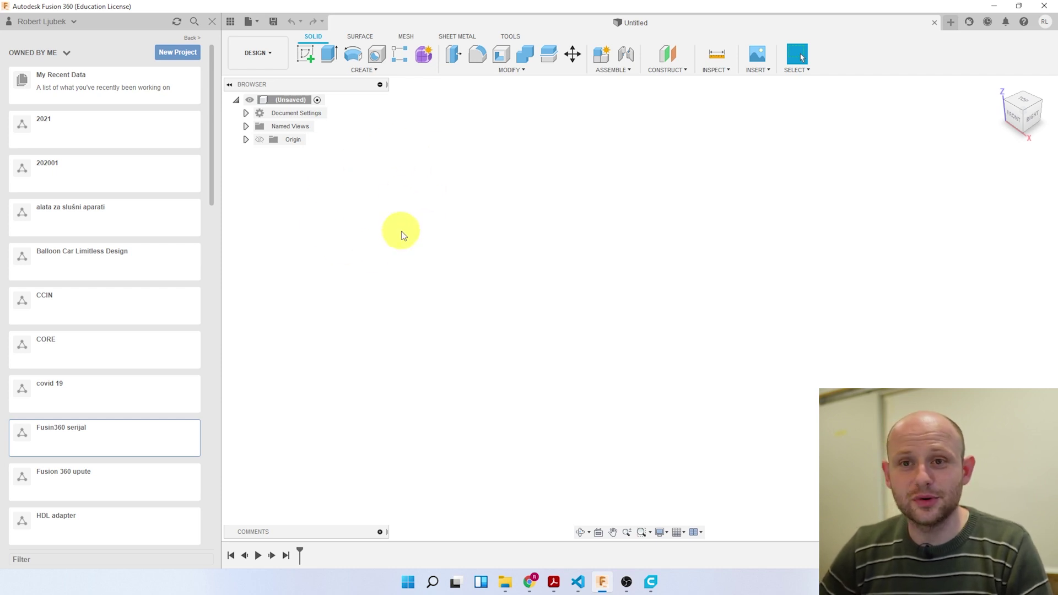
Open the Fusin360 serijal project from the Data Panel.
scroll(94, 194, "down", 2)
scroll(106, 236, "down", 5)
scroll(111, 256, "up", 10)
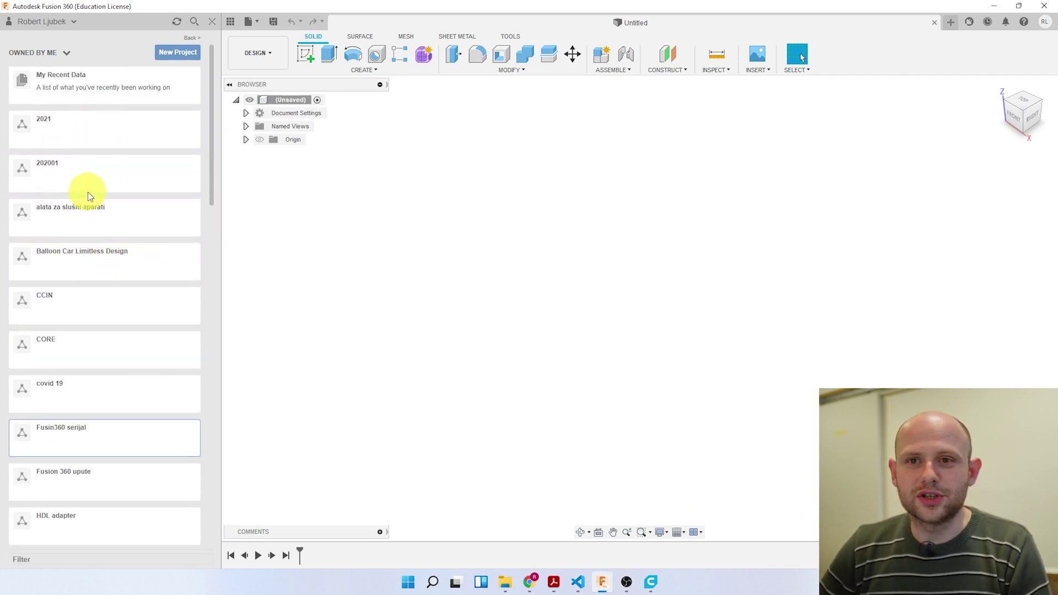
mouse_move(104, 173)
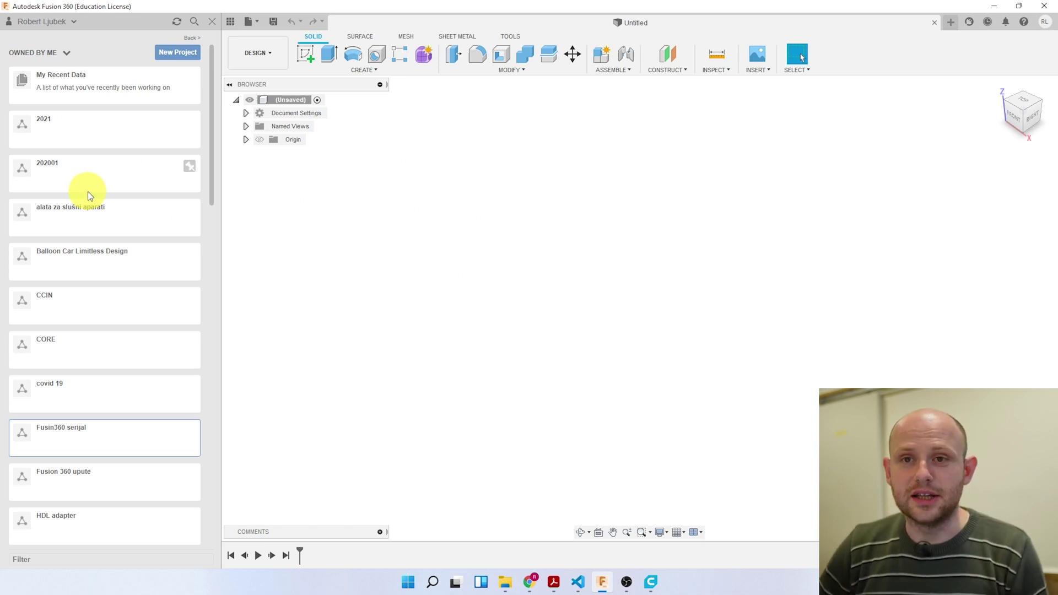
scroll(91, 221, "down", 1)
scroll(94, 245, "down", 4)
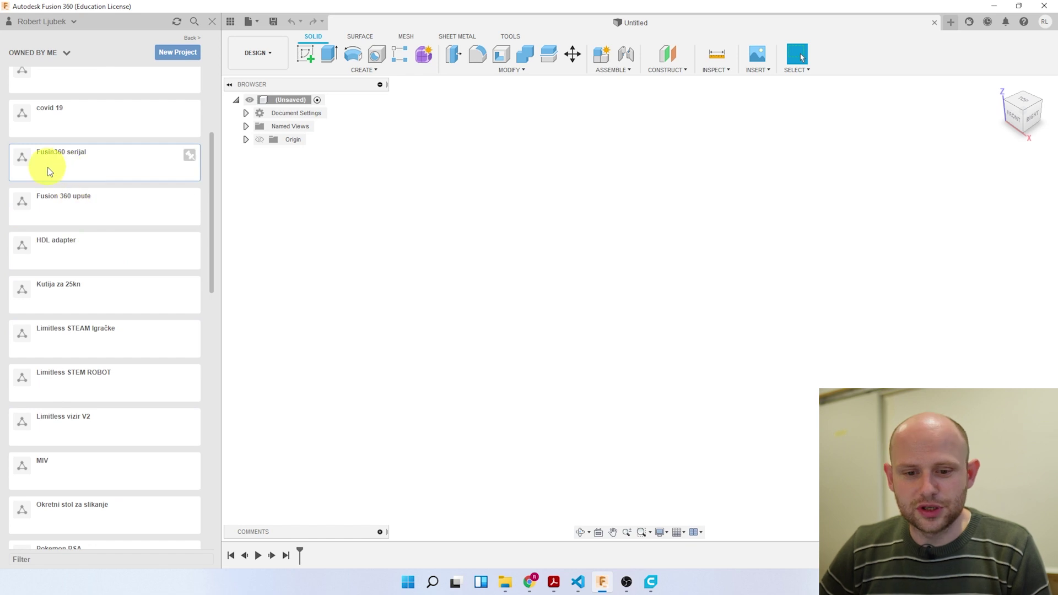
left_click(47, 167)
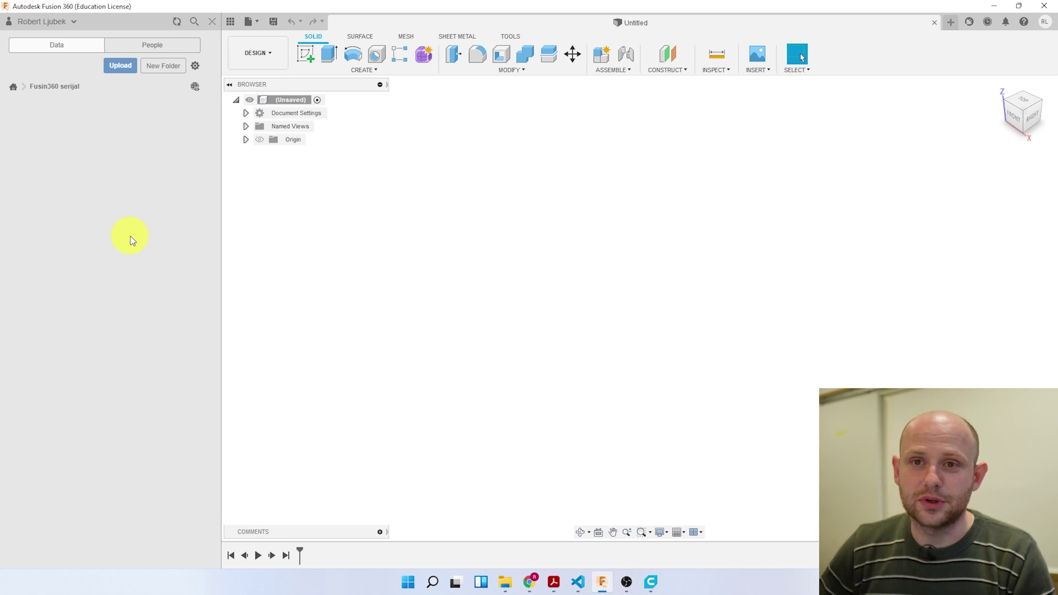
Hide the Data Panel for a full-width workspace and open the account options.
left_click(212, 23)
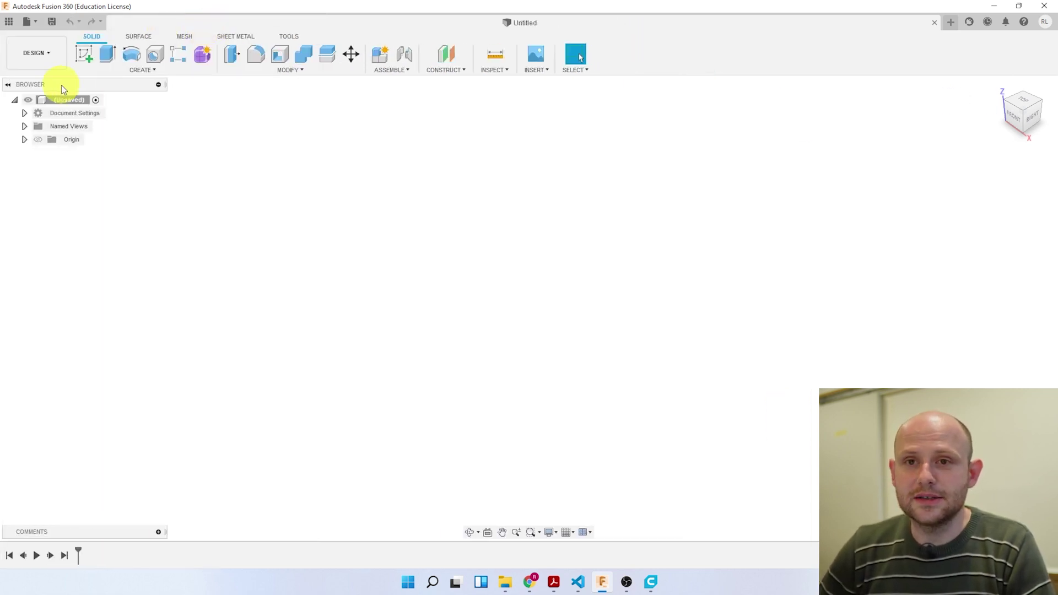
left_click(9, 23)
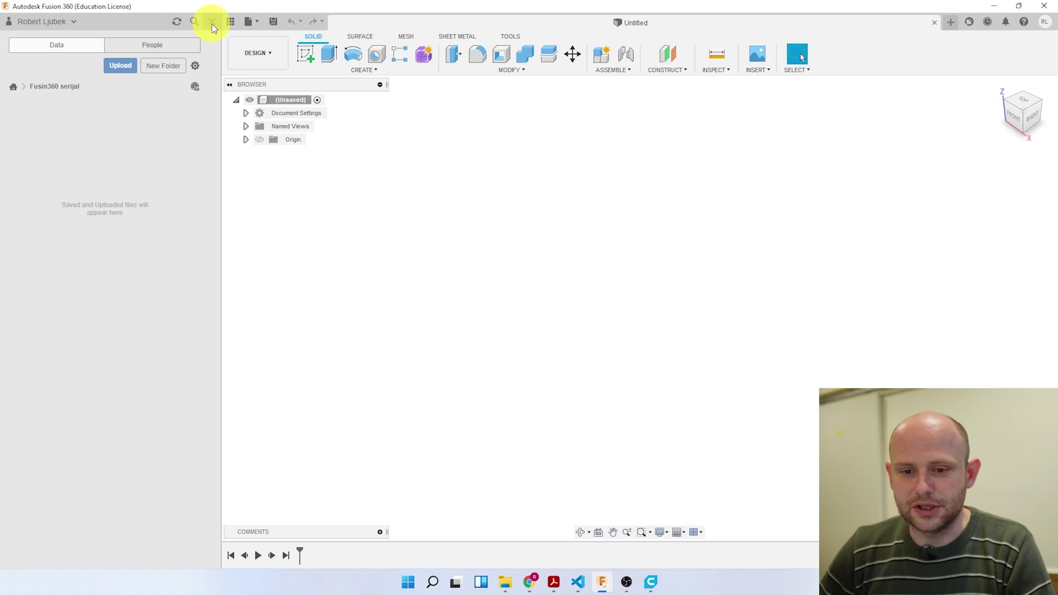
left_click(211, 24)
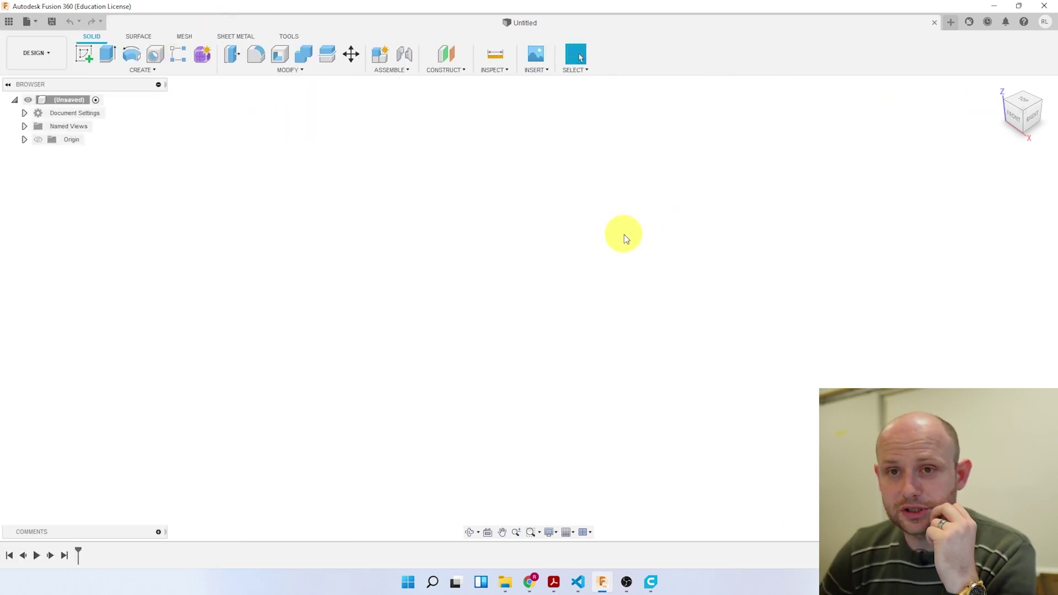
left_click(1045, 23)
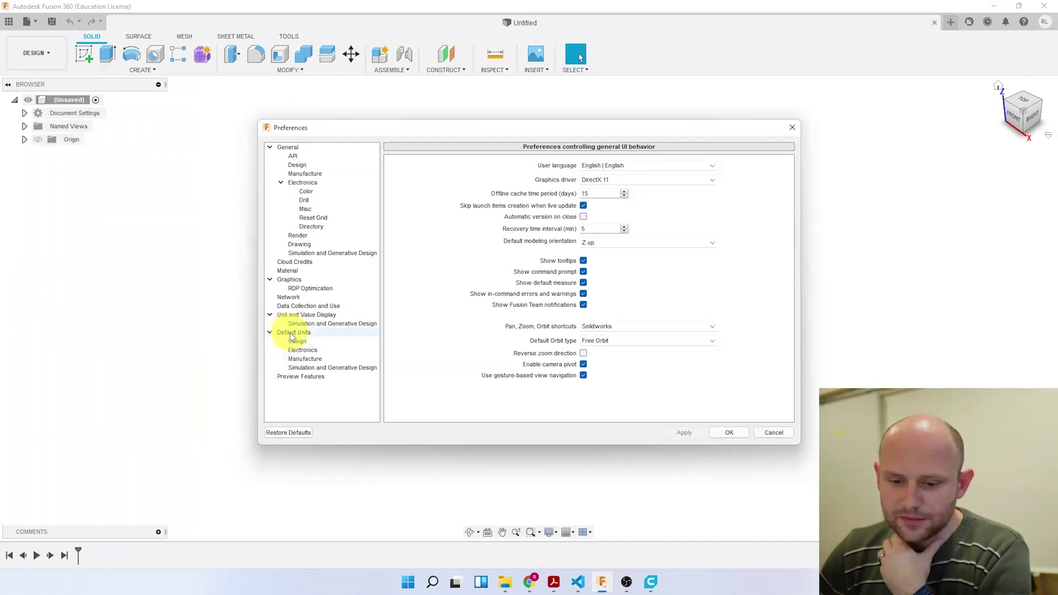
left_click(296, 342)
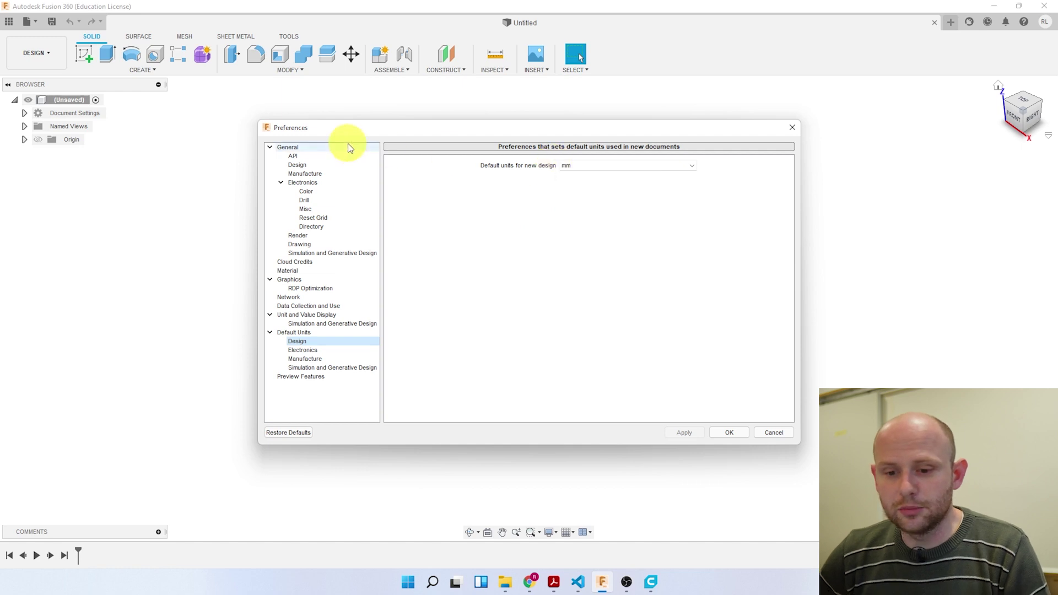
left_click(301, 152)
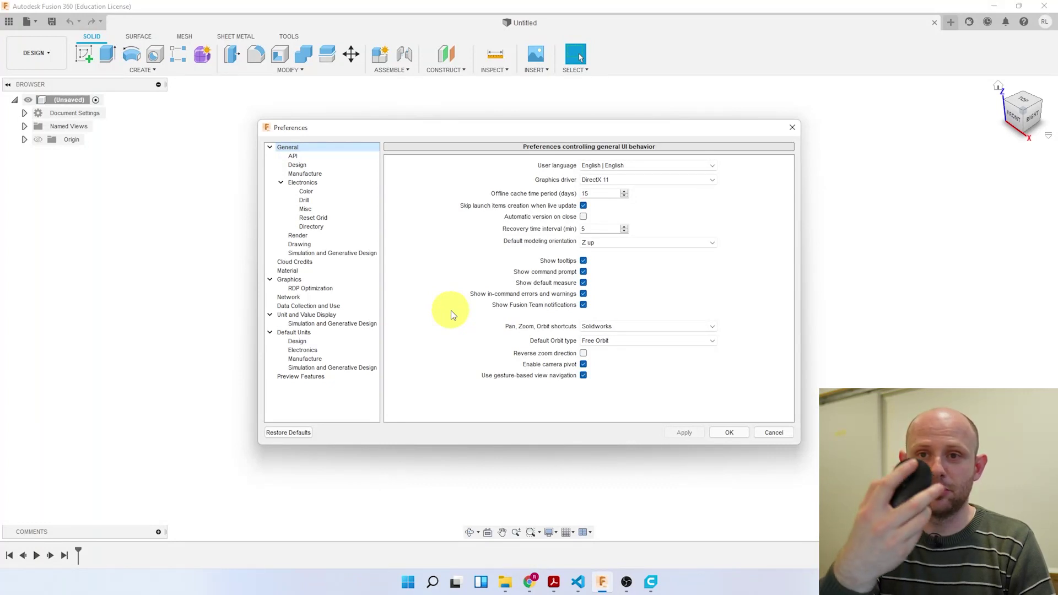
left_click(606, 328)
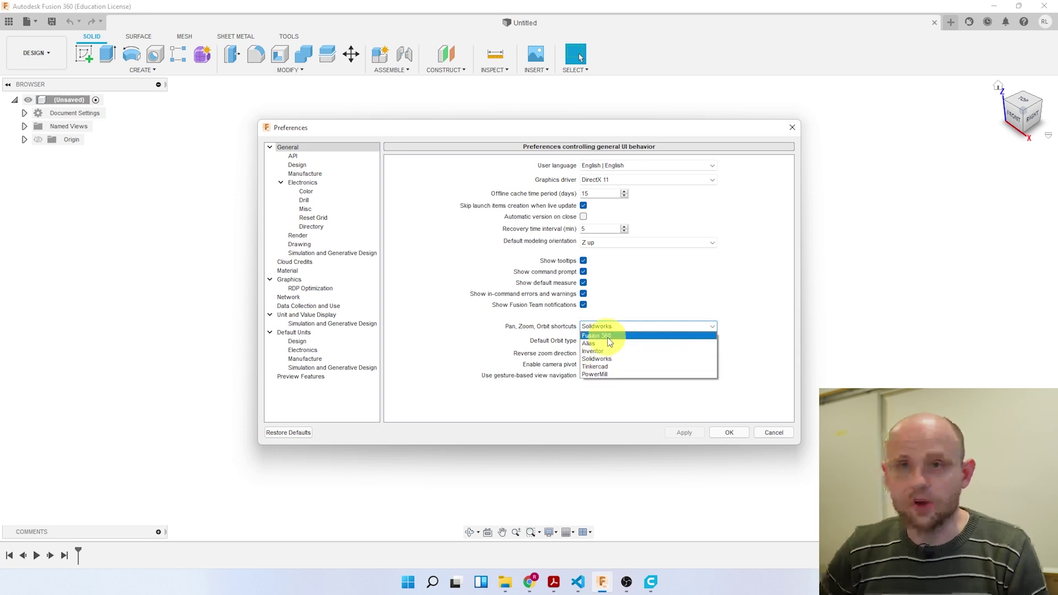
left_click(613, 358)
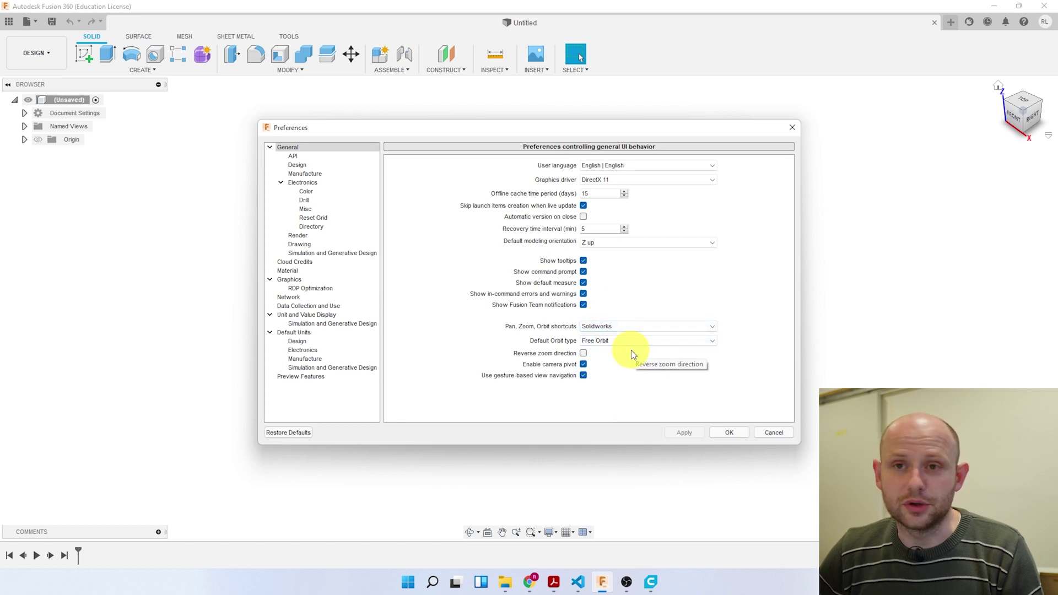
left_click(735, 433)
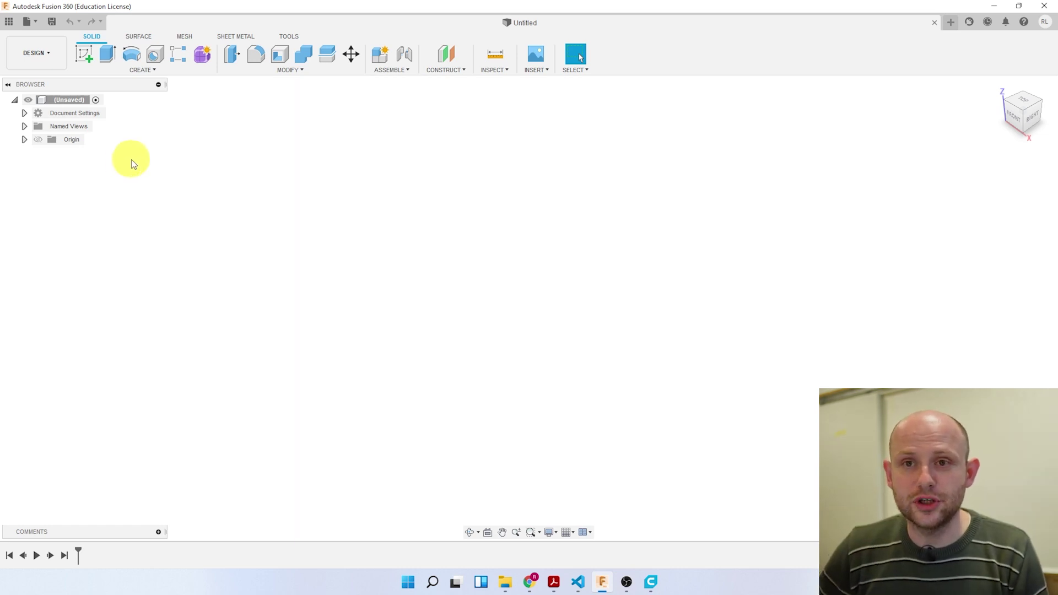
Open and dismiss the workspace list twice, staying in the Design workspace.
left_click(39, 58)
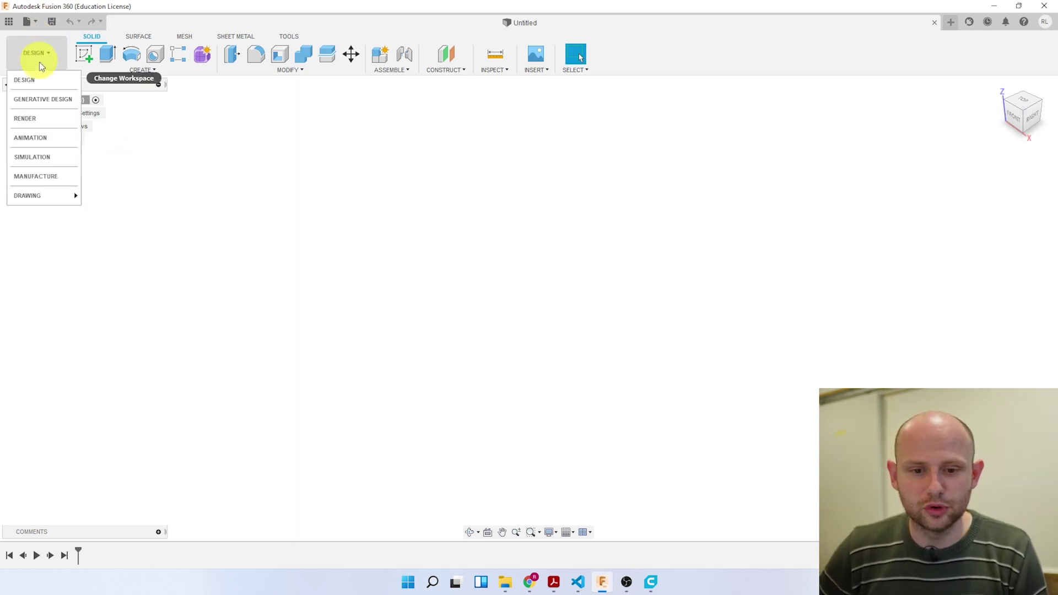
left_click(30, 81)
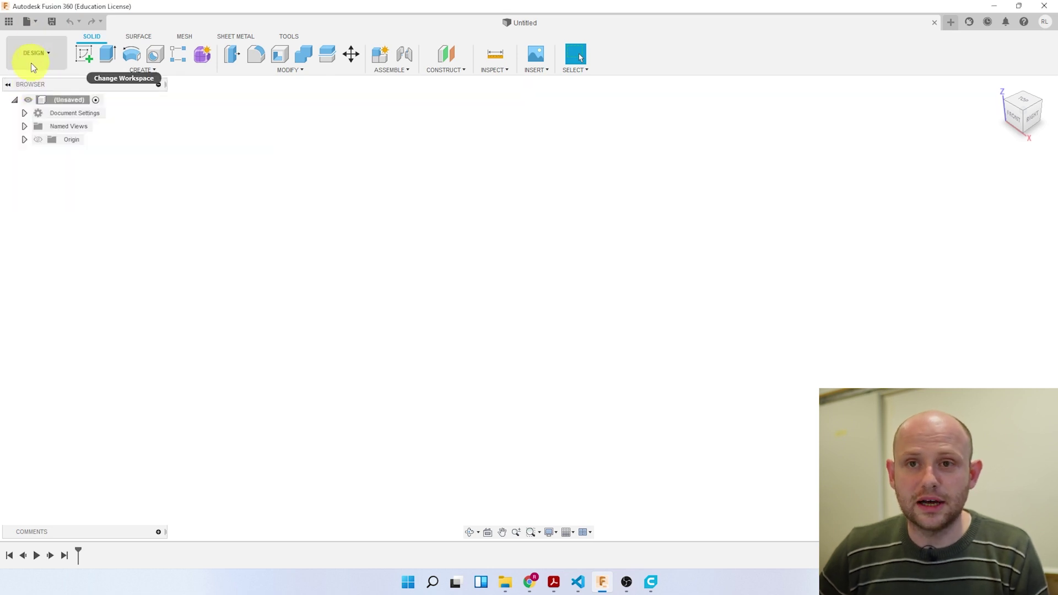
left_click(29, 62)
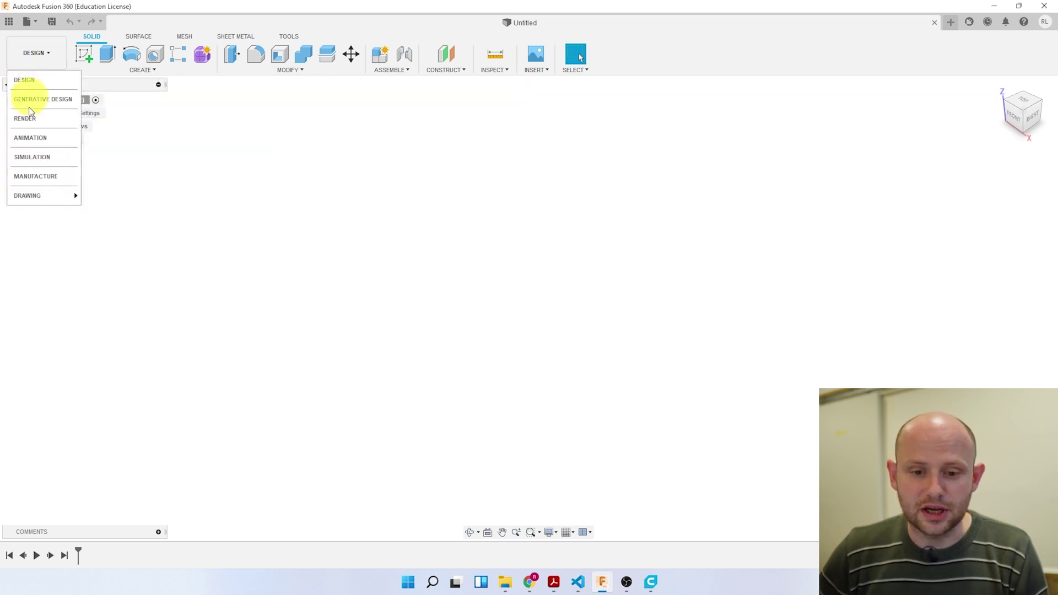
left_click(45, 58)
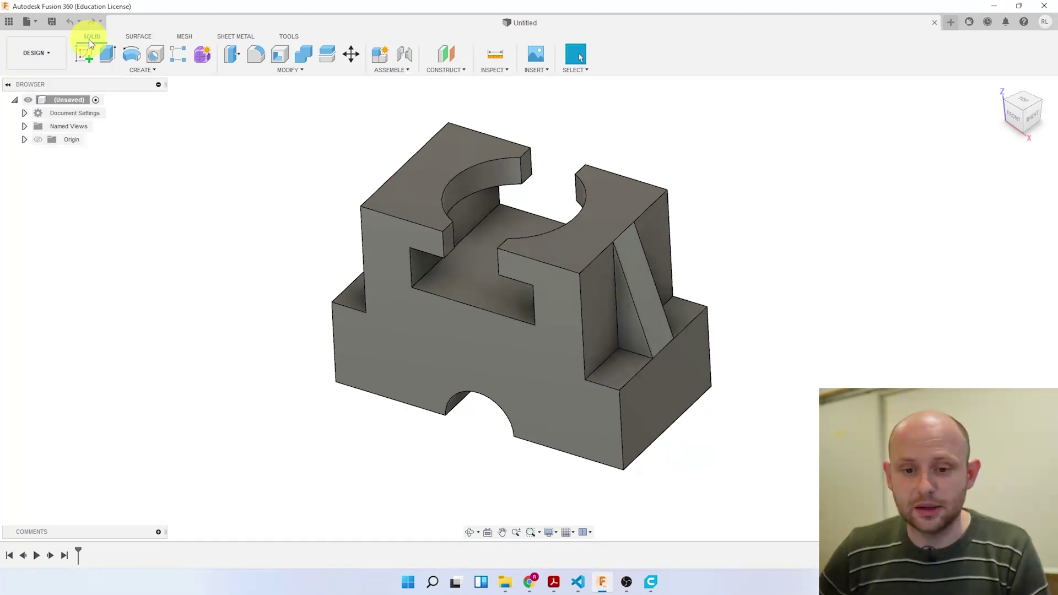
Browse the Surface, Mesh, Sheet Metal and Tools toolsets, then return to Solid.
left_click(135, 37)
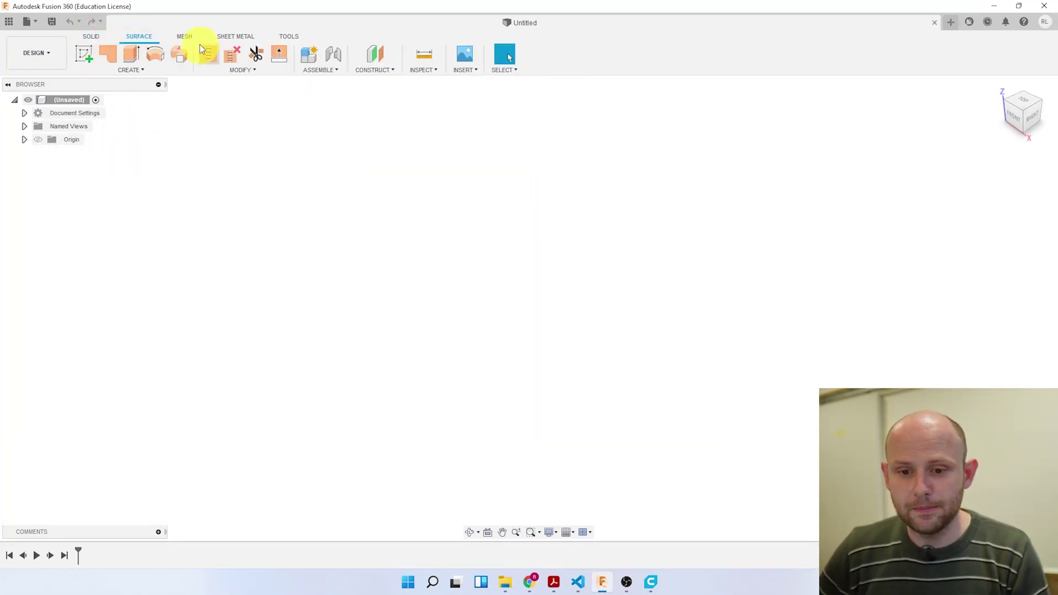
left_click(185, 36)
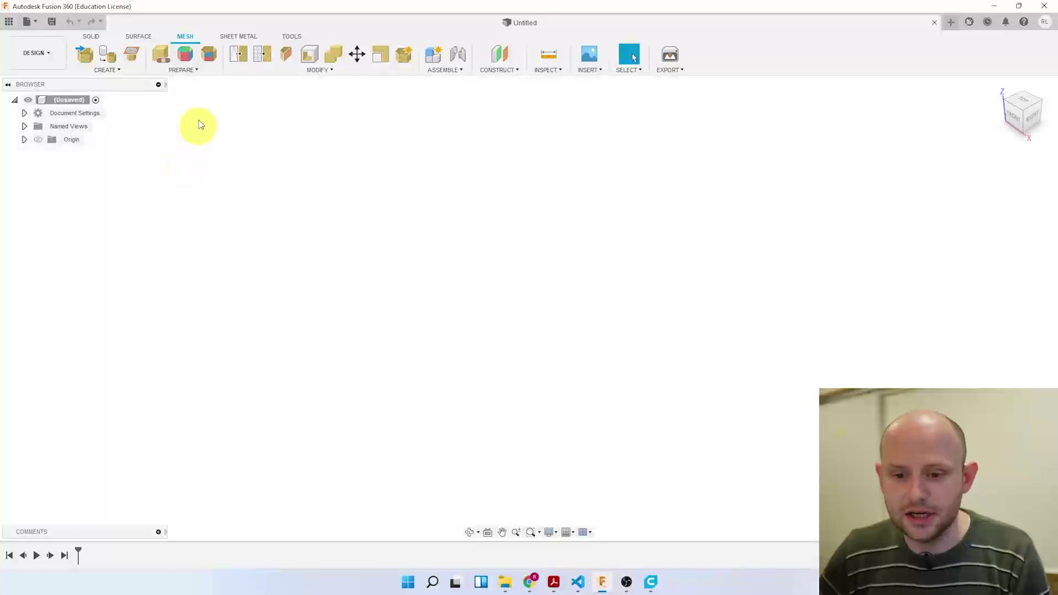
left_click(238, 36)
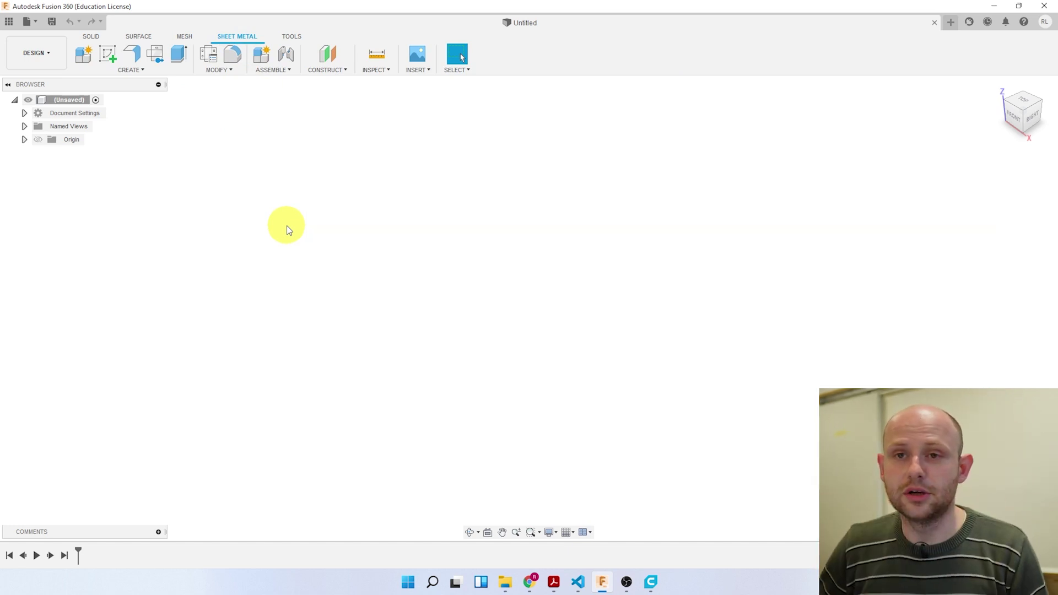
left_click(292, 35)
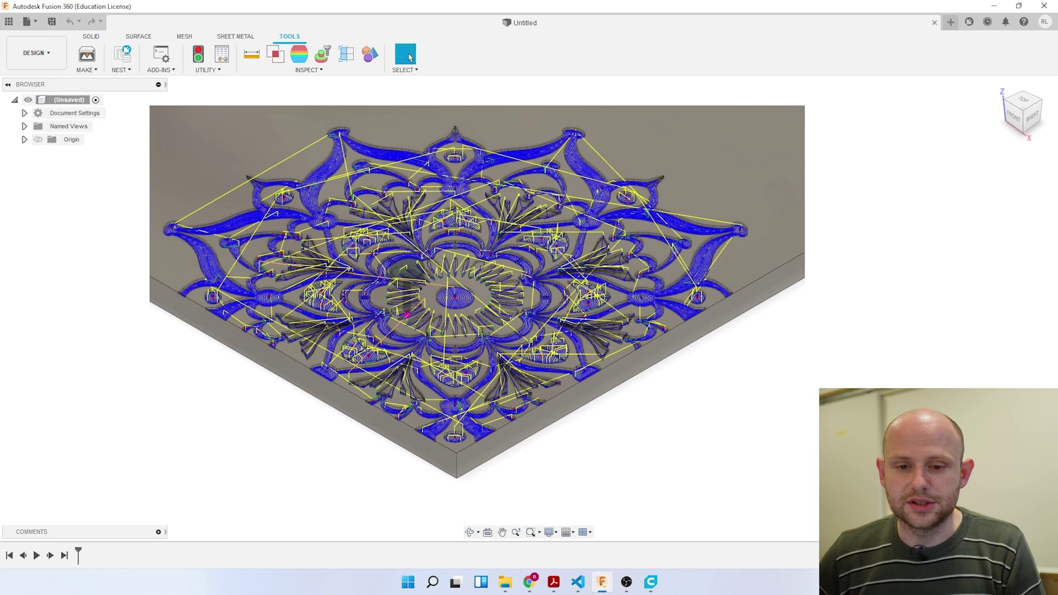
left_click(91, 37)
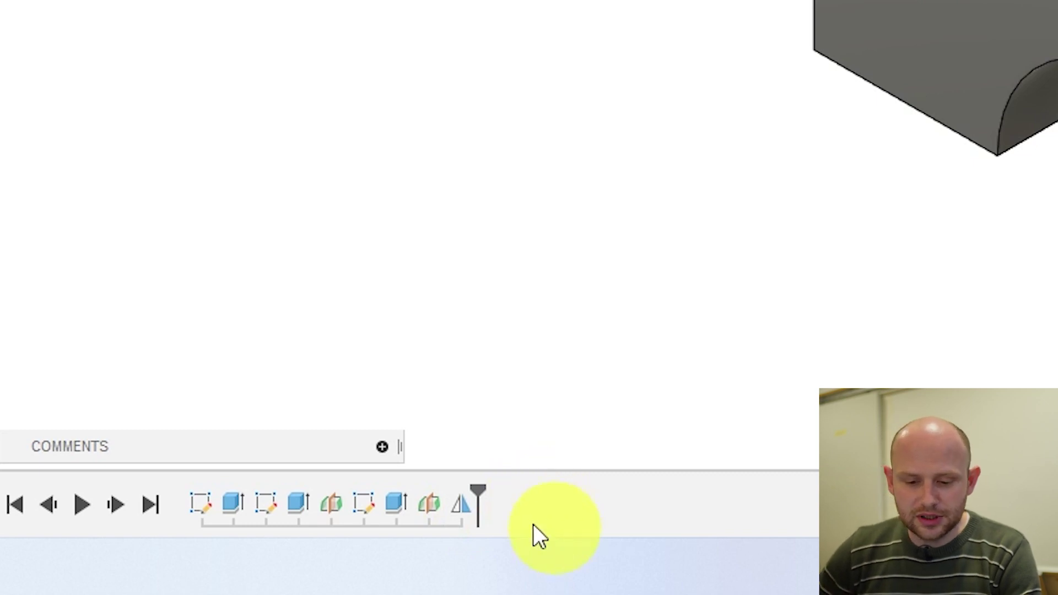
Edit the first sketch to change the arch diameter from 90 to 50 mm.
right_click(199, 503)
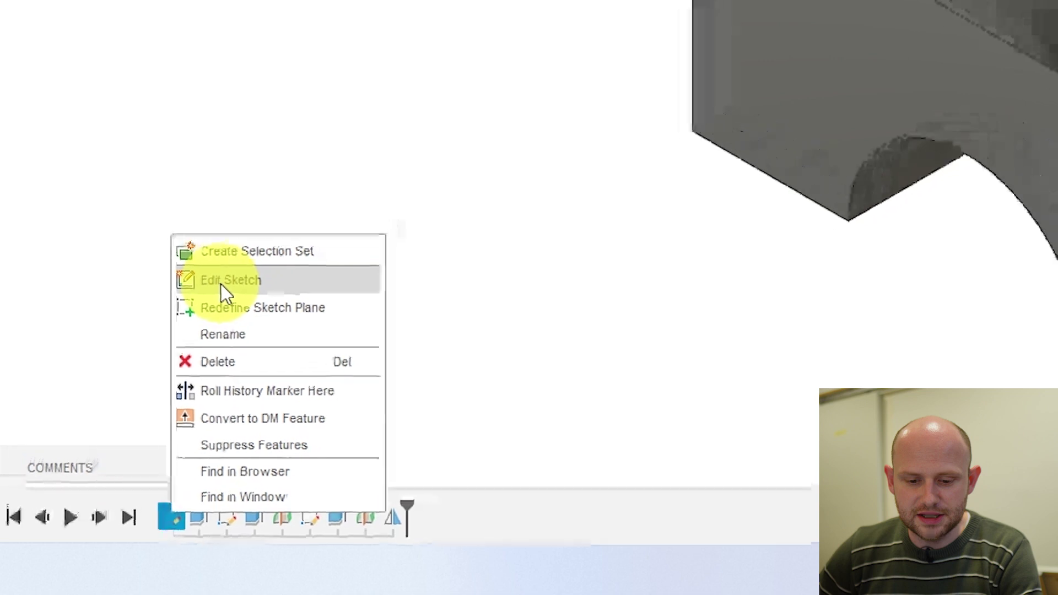
left_click(246, 246)
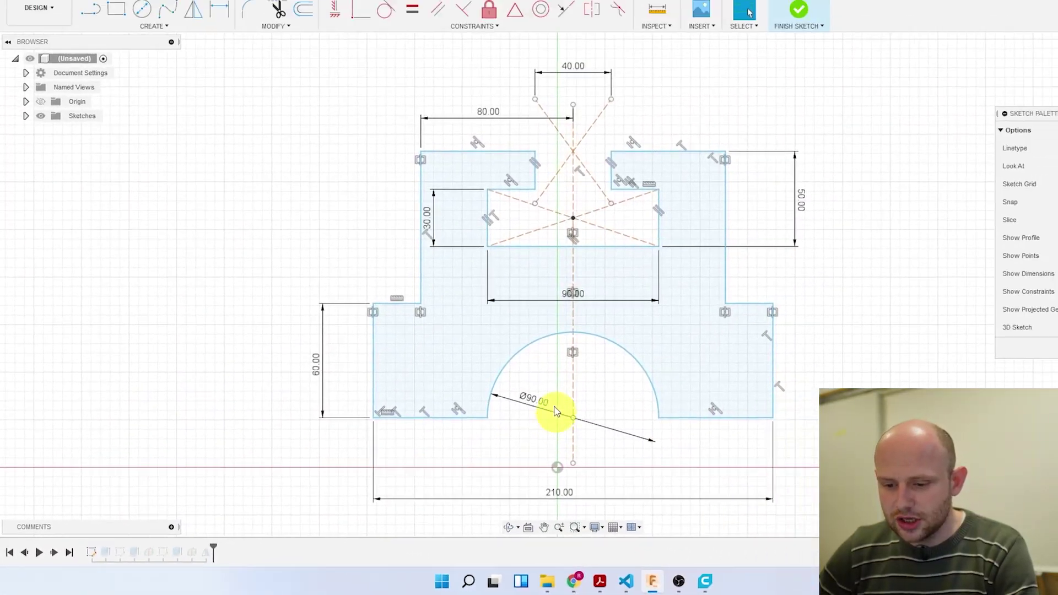
double_click(492, 417)
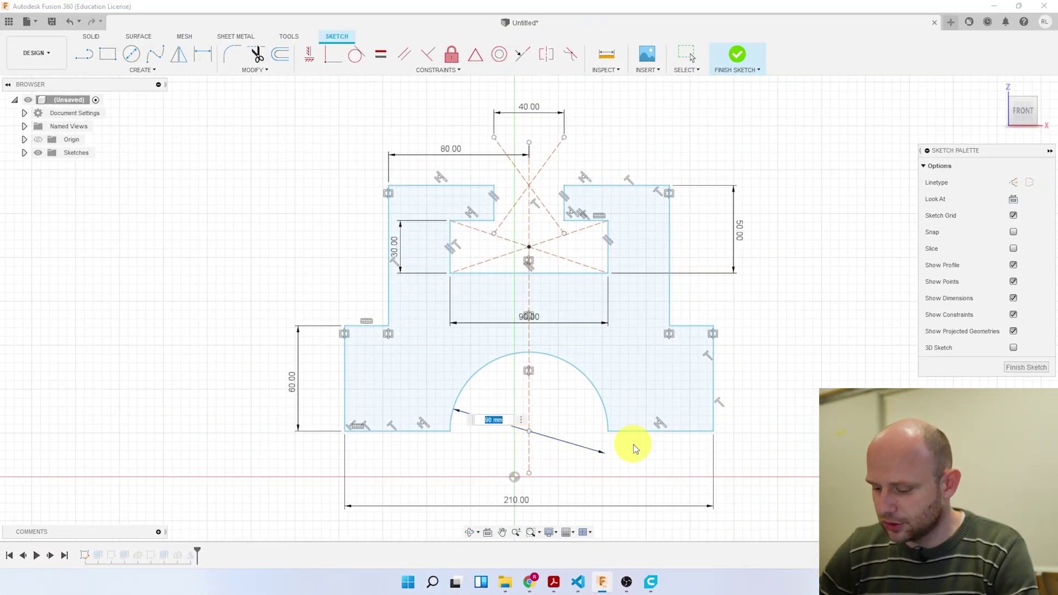
type("50")
key("Return")
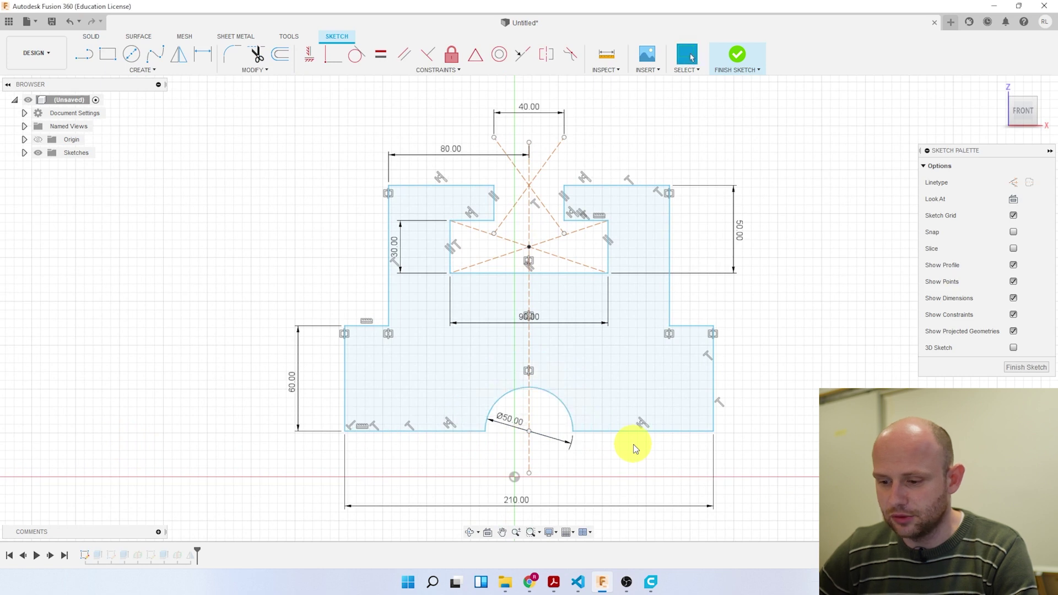
left_click(1044, 377)
mouse_move(1039, 366)
middle_mouse_down("shift")
mouse_move(545, 413)
mouse_move(534, 383)
middle_mouse_up("shift")
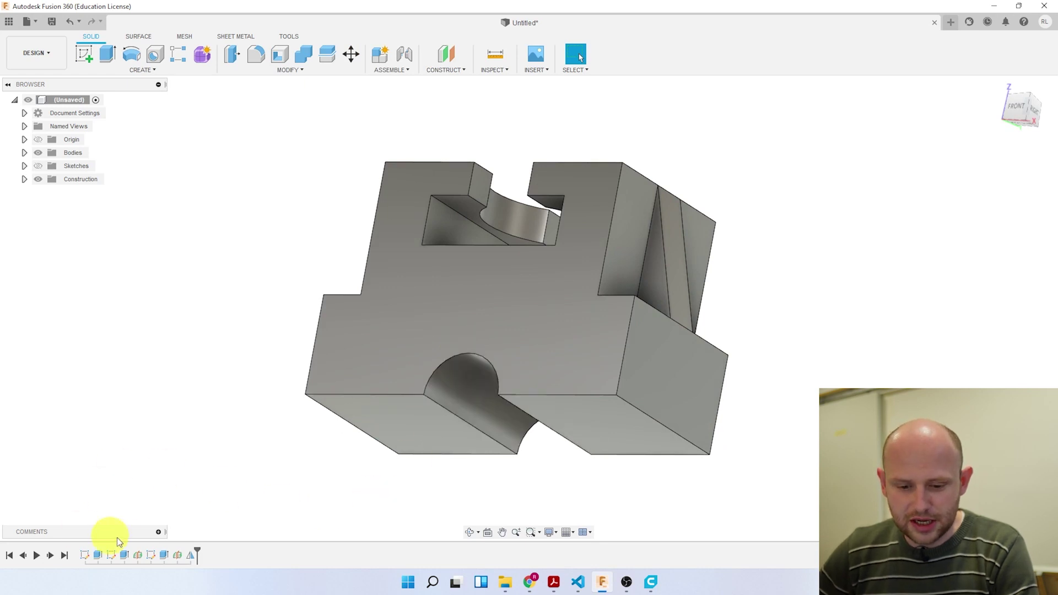
Edit the earlier sketch to enlarge the circle diameter from 75 to 90 mm.
right_click(111, 554)
left_click(140, 445)
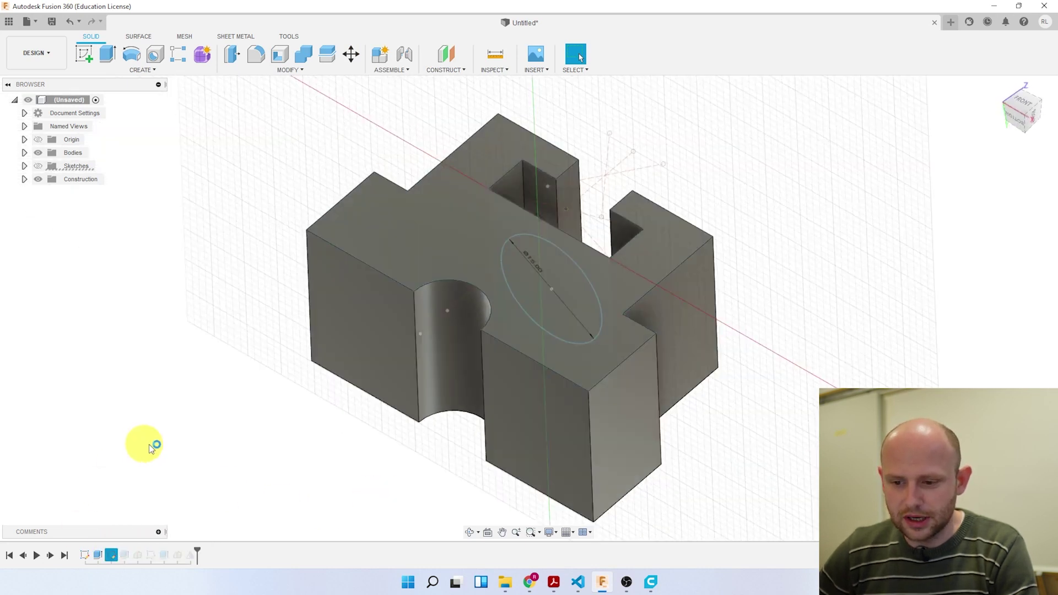
double_click(505, 286)
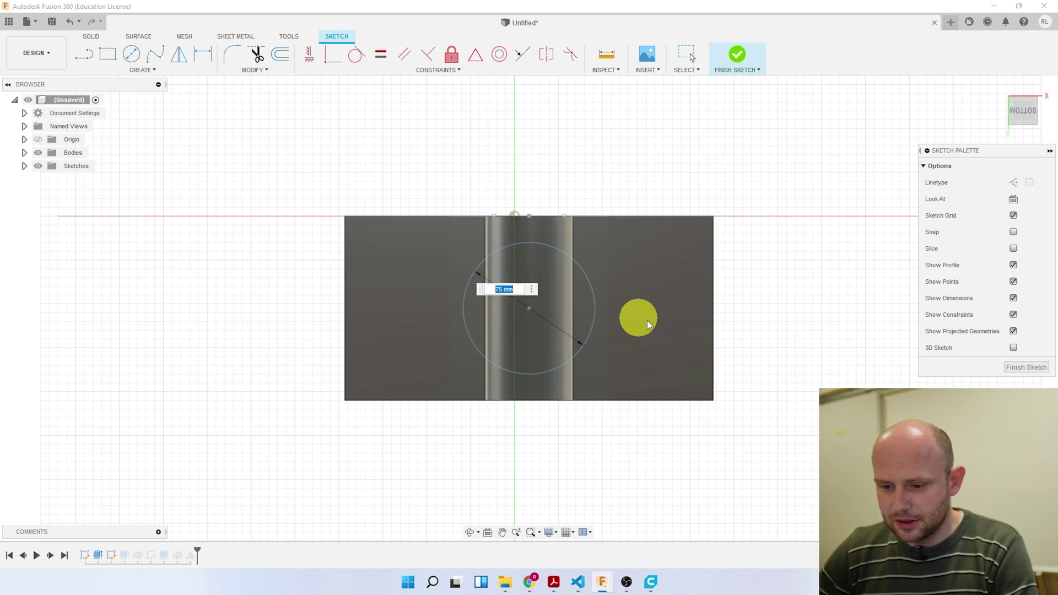
type("90")
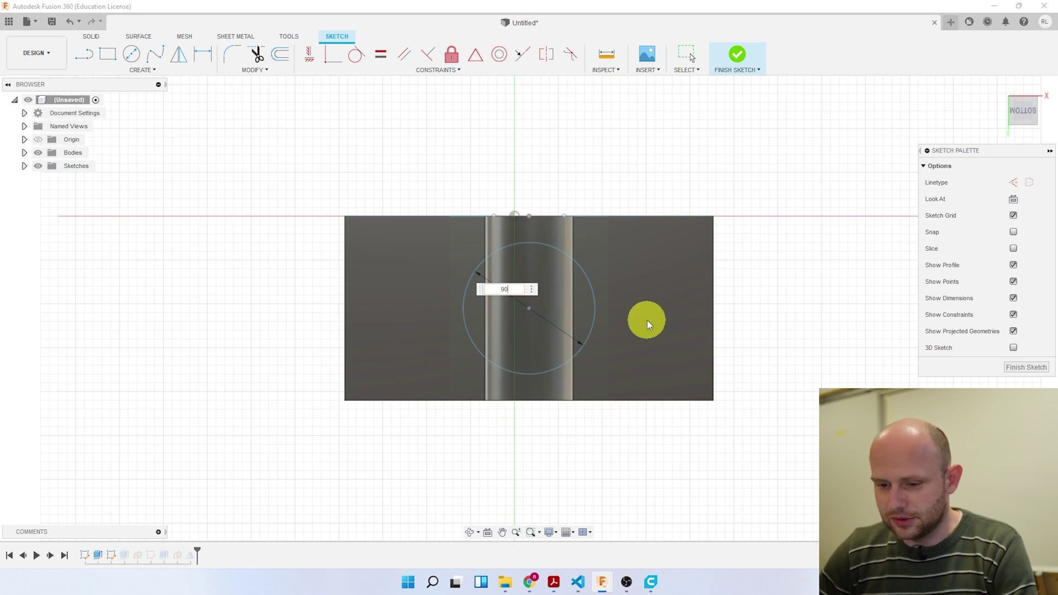
key("Return")
left_click(1044, 368)
middle_click_drag(687, 314, 524, 326, "shift")
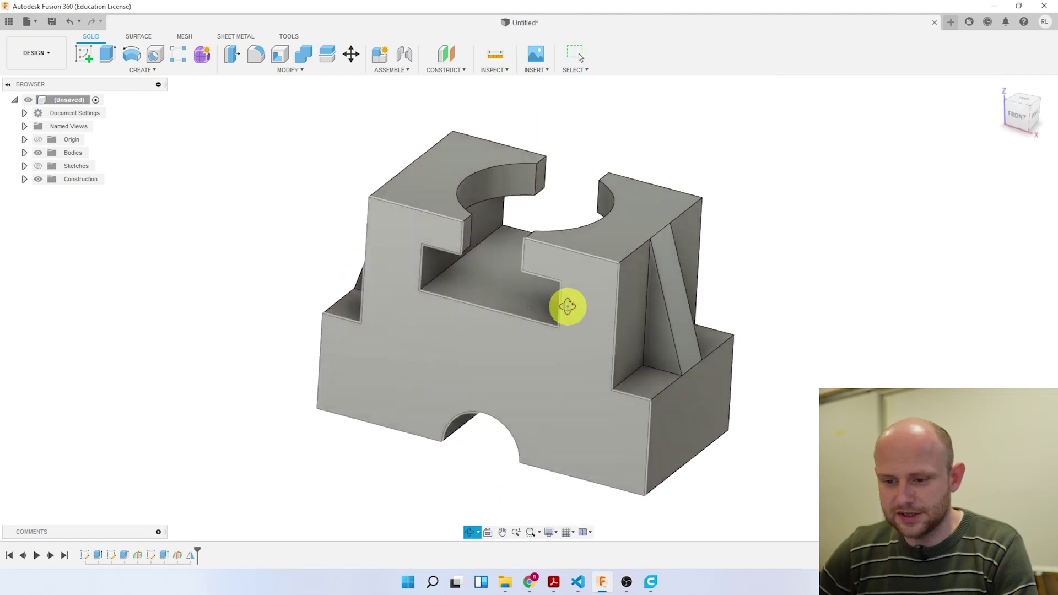
middle_click_drag(524, 326, 508, 307, "shift")
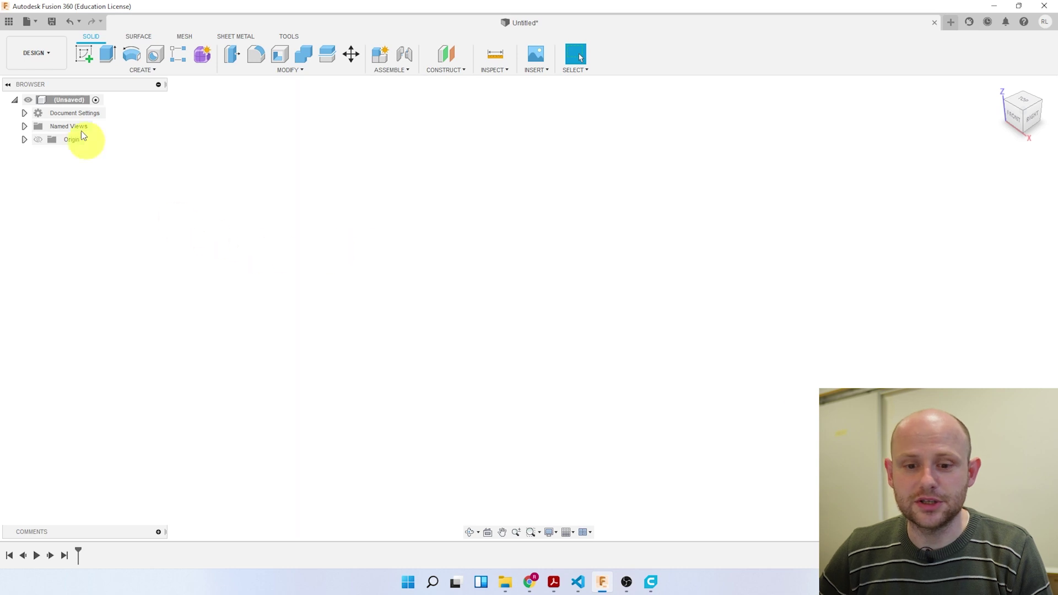
Start a new sketch on the front (XZ) origin plane.
left_click(85, 56)
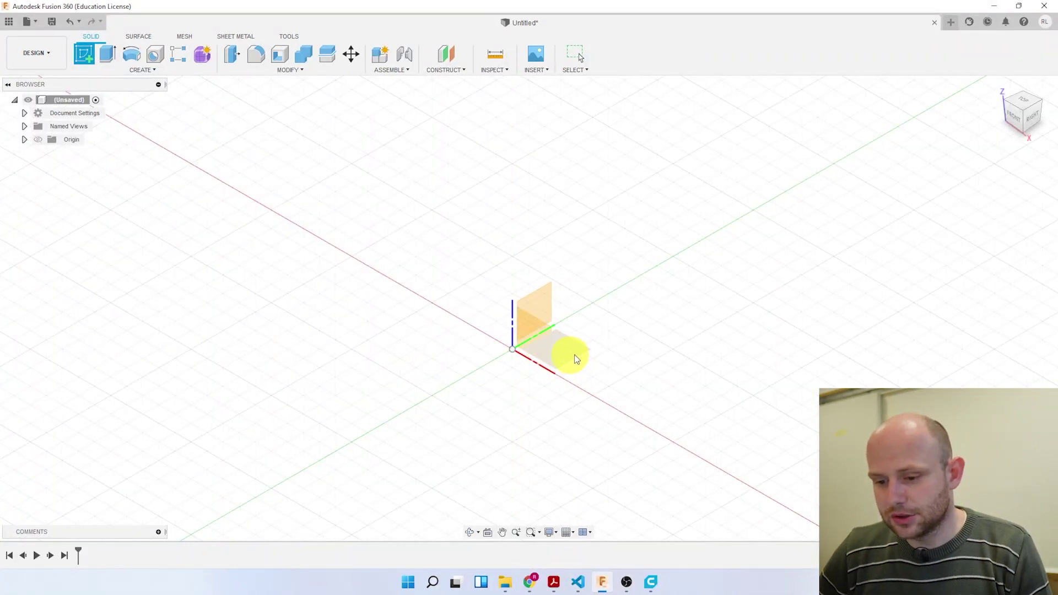
mouse_move(1023, 113)
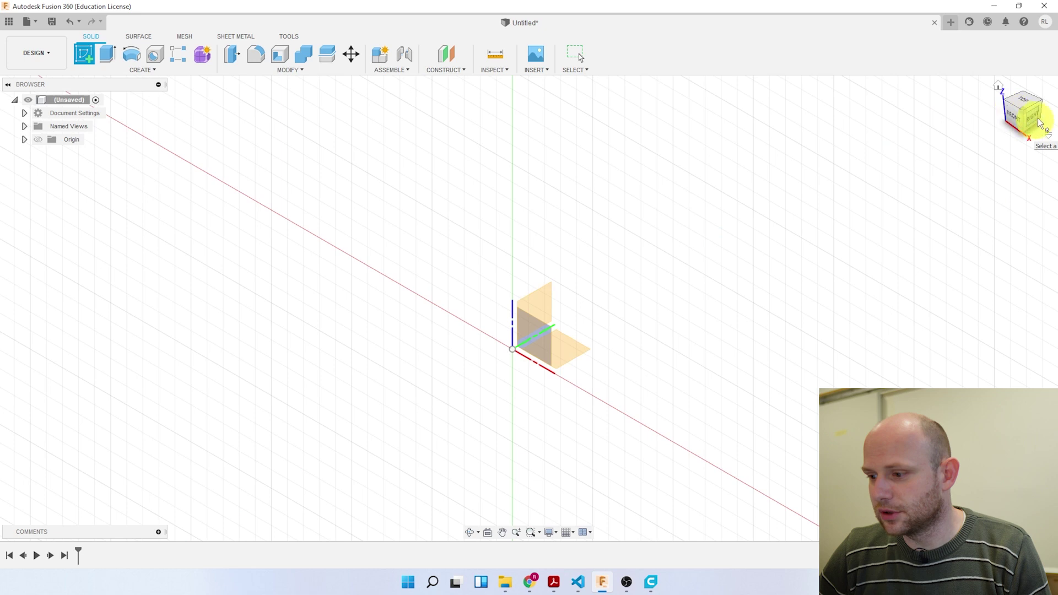
left_click(545, 345)
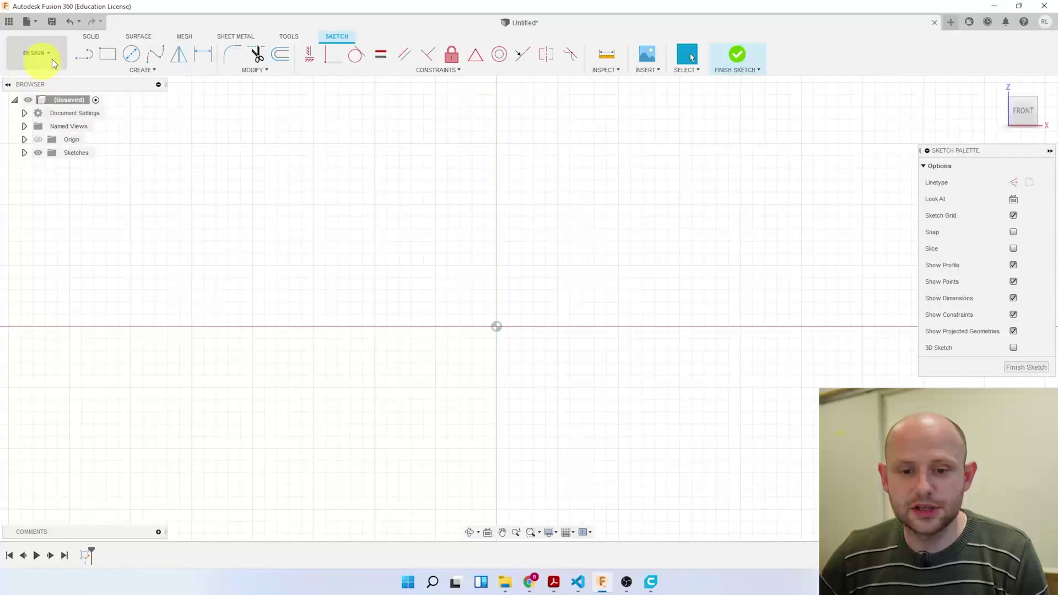
Draw the 210 mm horizontal base line with the Line tool.
left_click(85, 62)
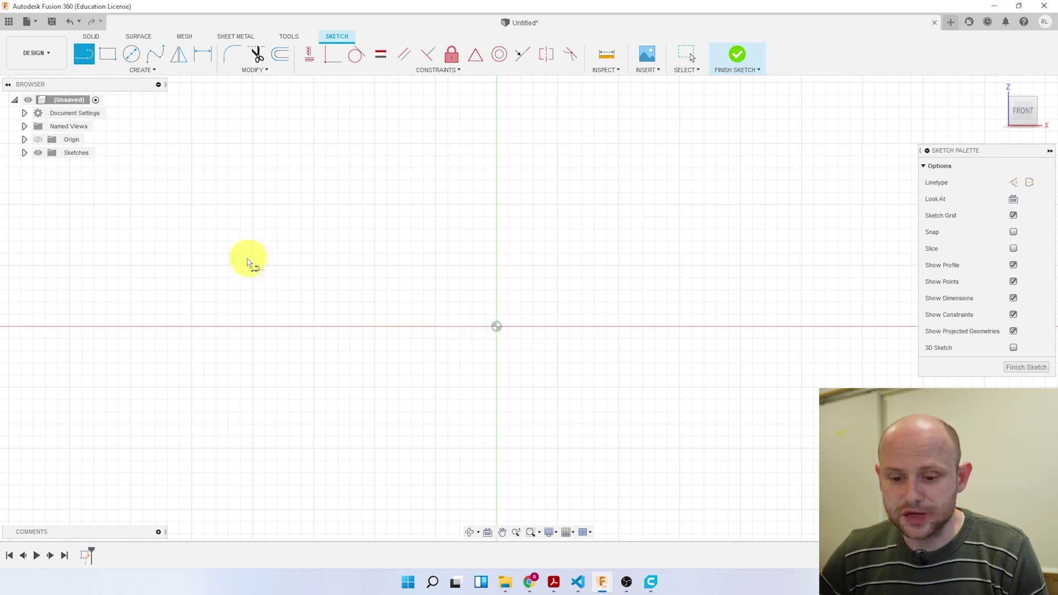
left_click(261, 263)
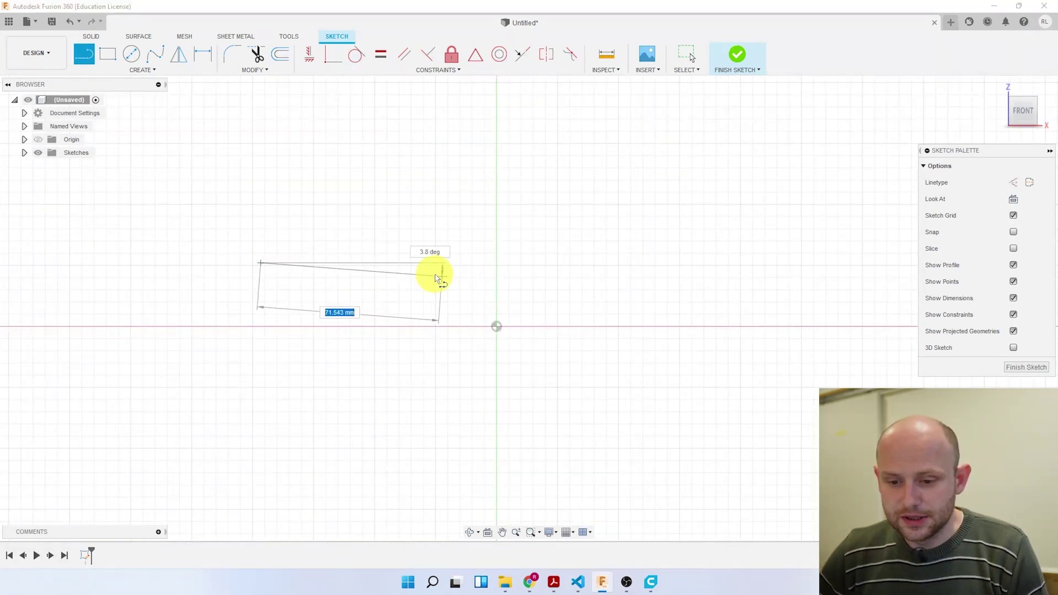
left_click(345, 263)
mouse_move(346, 263)
left_mouse_down()
mouse_move(173, 210)
mouse_move(389, 197)
mouse_move(402, 184)
mouse_move(323, 141)
mouse_move(289, 152)
mouse_move(378, 182)
mouse_move(359, 153)
mouse_move(378, 173)
mouse_move(259, 128)
left_mouse_up()
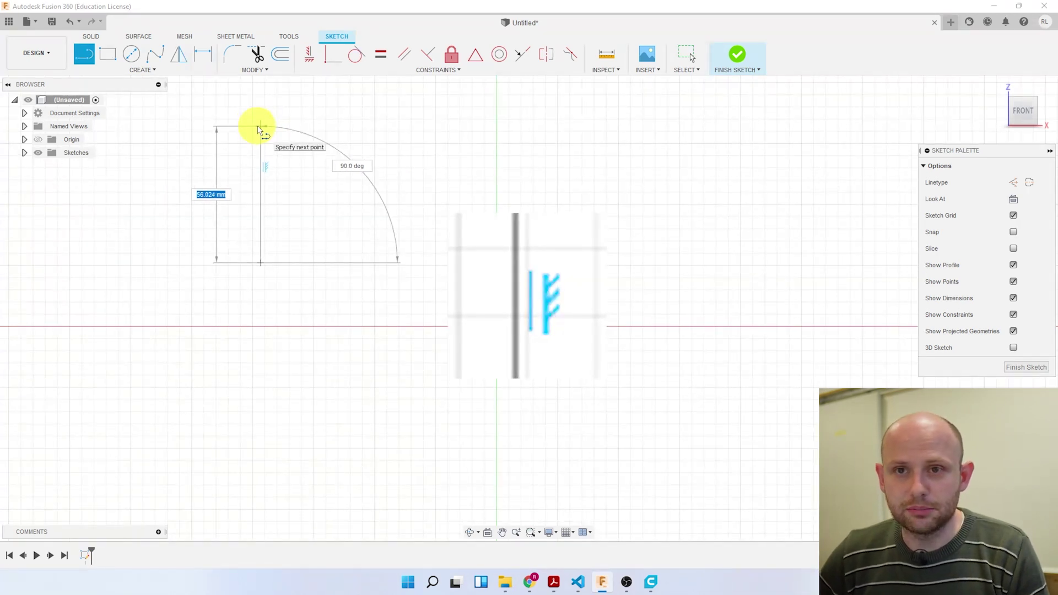
left_click_drag(259, 131, 402, 264)
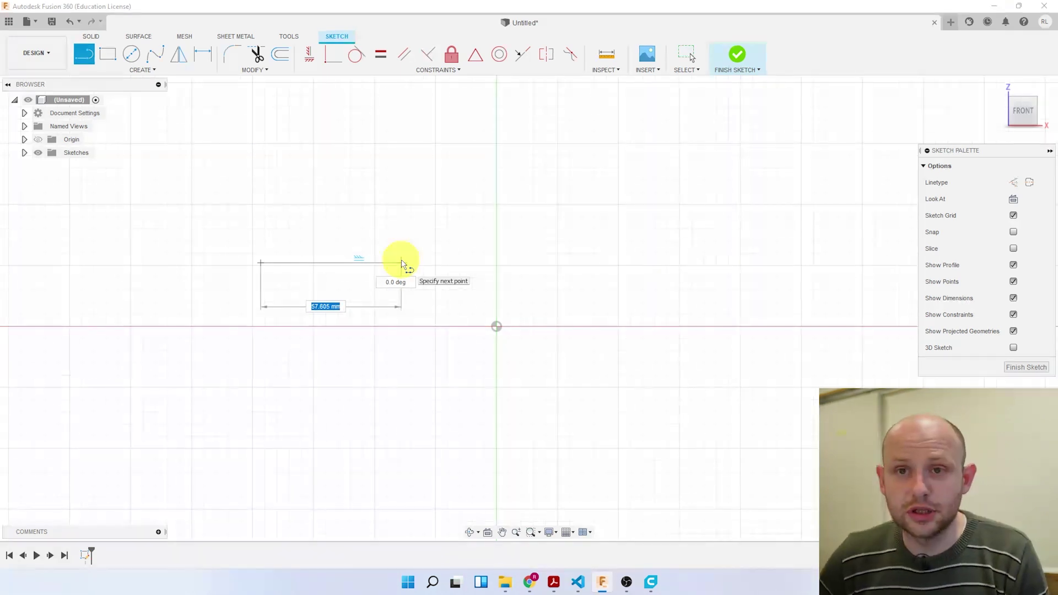
key("Tab")
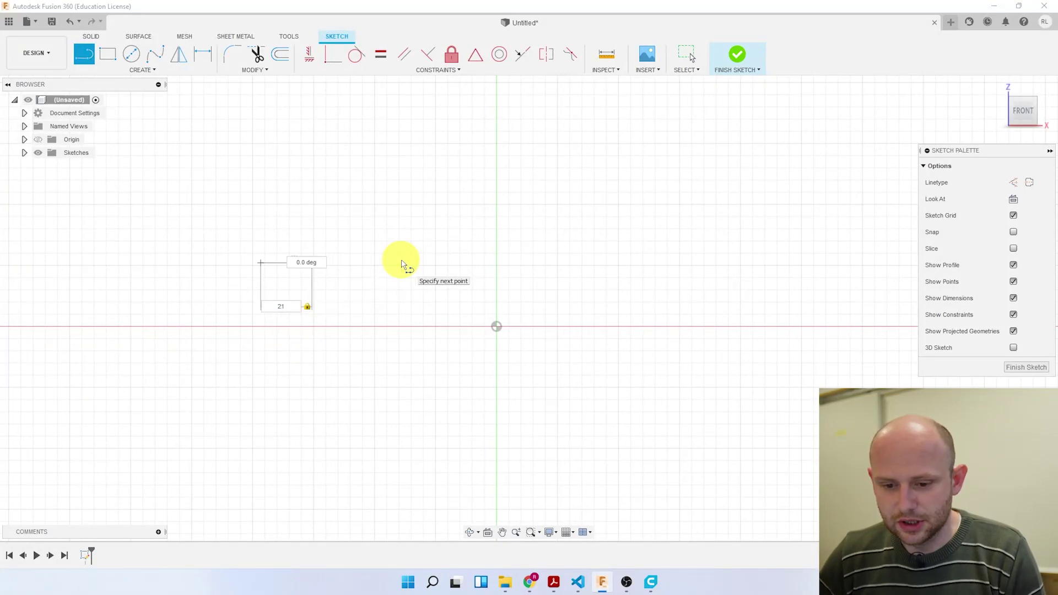
type("0")
key("Return")
key("Escape")
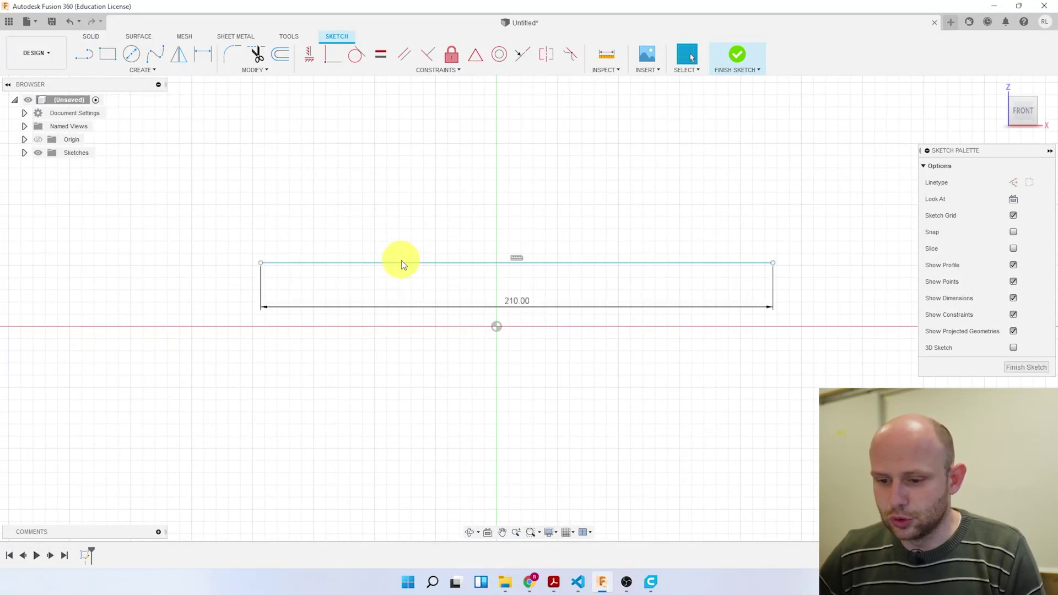
Draw a 140 mm vertical line rising from the base line's right end.
left_click(88, 59)
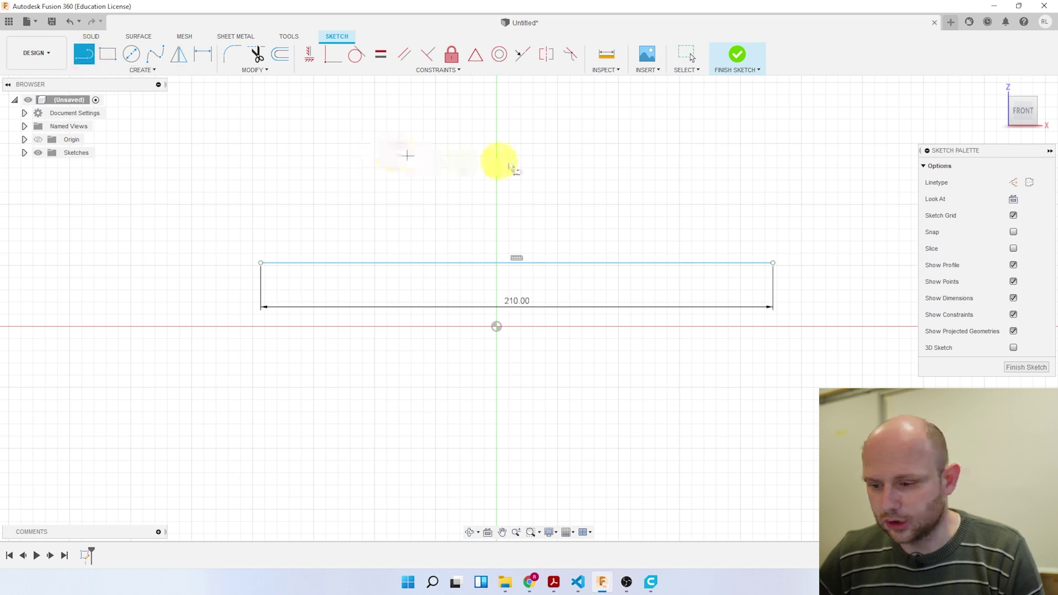
left_click(772, 265)
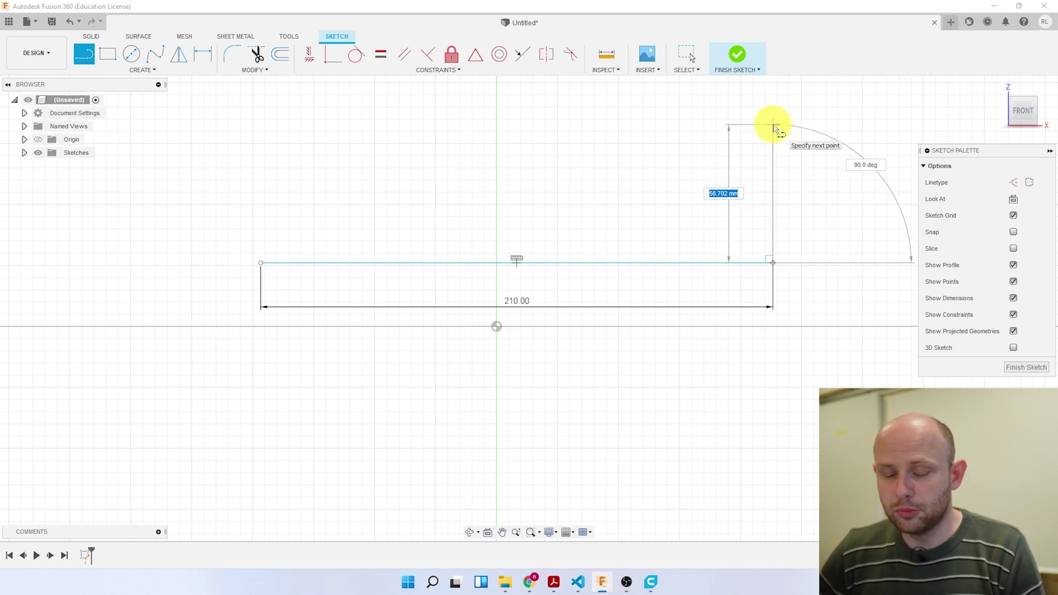
key("Tab")
key("Return")
key("Escape")
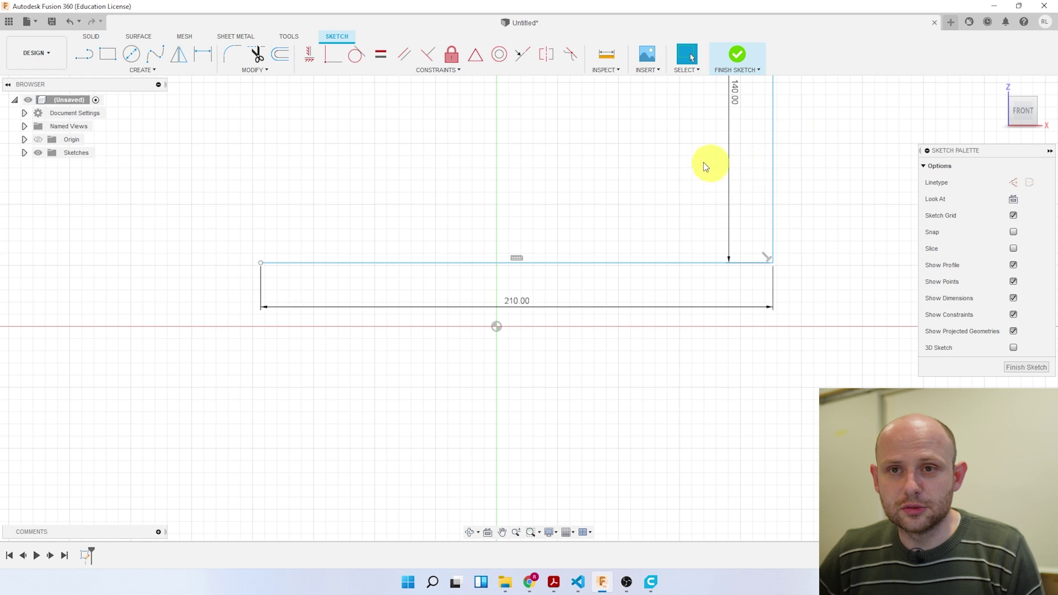
scroll(689, 160, "up", 1)
scroll(689, 161, "down", 2)
scroll(686, 168, "down", 2)
scroll(687, 171, "down", 3)
scroll(687, 171, "up", 2)
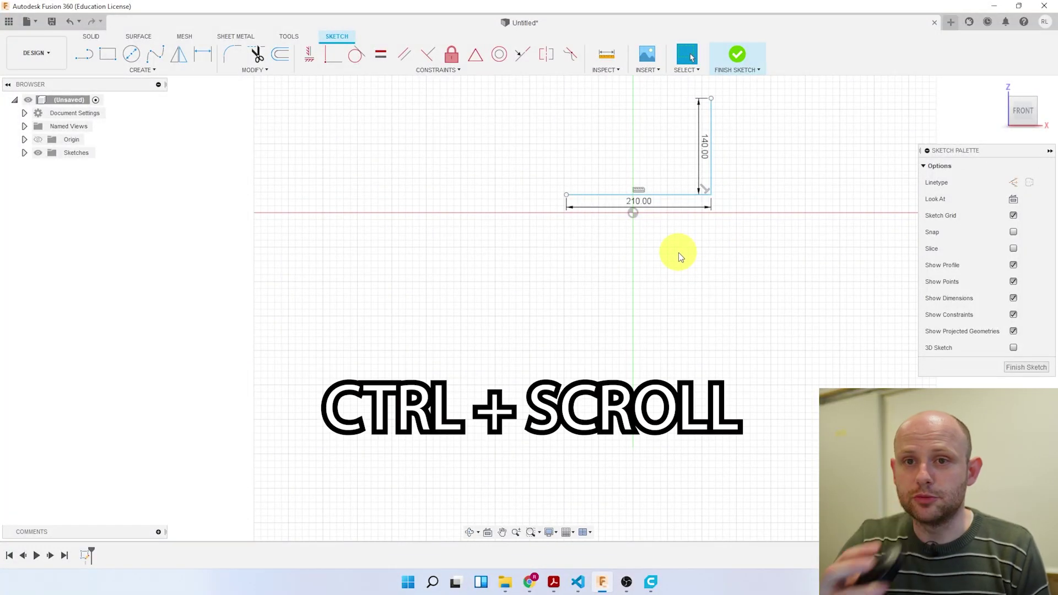
mouse_move(740, 209)
middle_mouse_down("ctrl")
mouse_move(631, 406)
mouse_move(650, 295)
mouse_move(607, 361)
mouse_move(527, 333)
mouse_move(606, 337)
middle_mouse_up("ctrl")
scroll(505, 336, "down", 1)
scroll(511, 332, "up", 3)
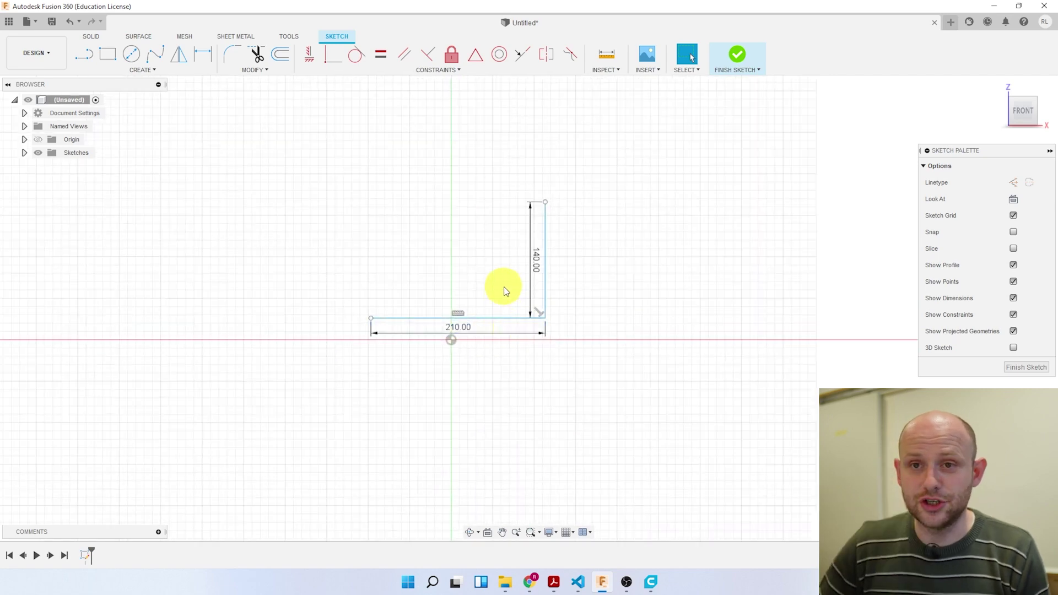
mouse_move(506, 288)
middle_mouse_down("shift")
mouse_move(493, 374)
mouse_move(573, 335)
mouse_move(574, 267)
mouse_move(626, 290)
mouse_move(586, 303)
mouse_move(536, 292)
mouse_move(584, 316)
mouse_move(590, 332)
mouse_move(569, 283)
mouse_move(561, 289)
mouse_move(598, 307)
middle_mouse_up("shift")
mouse_move(576, 351)
middle_mouse_down("shift")
mouse_move(512, 352)
mouse_move(627, 314)
middle_mouse_up("shift")
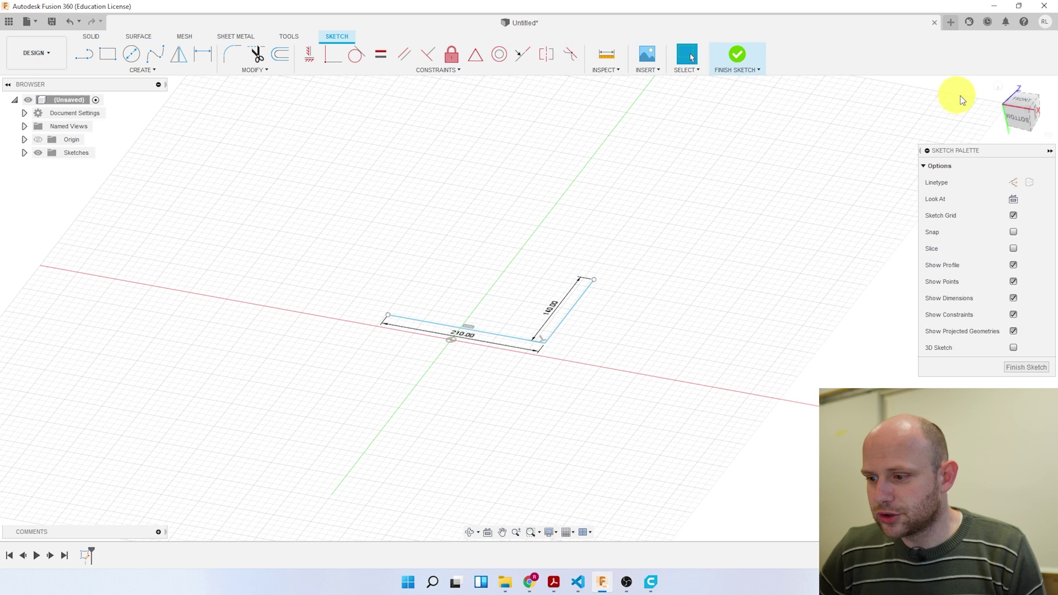
left_click(998, 87)
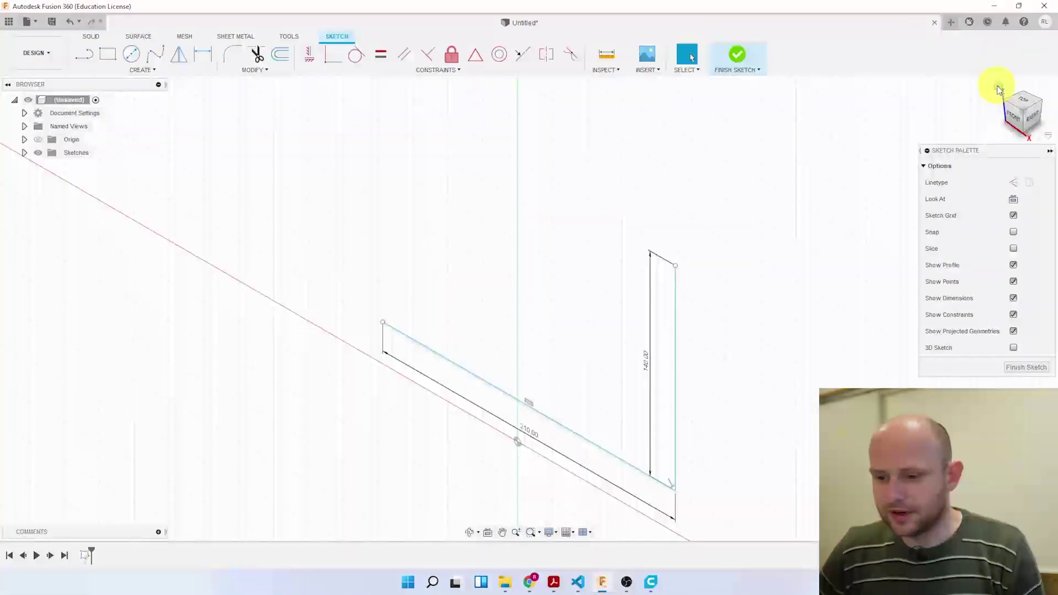
left_click(1017, 124)
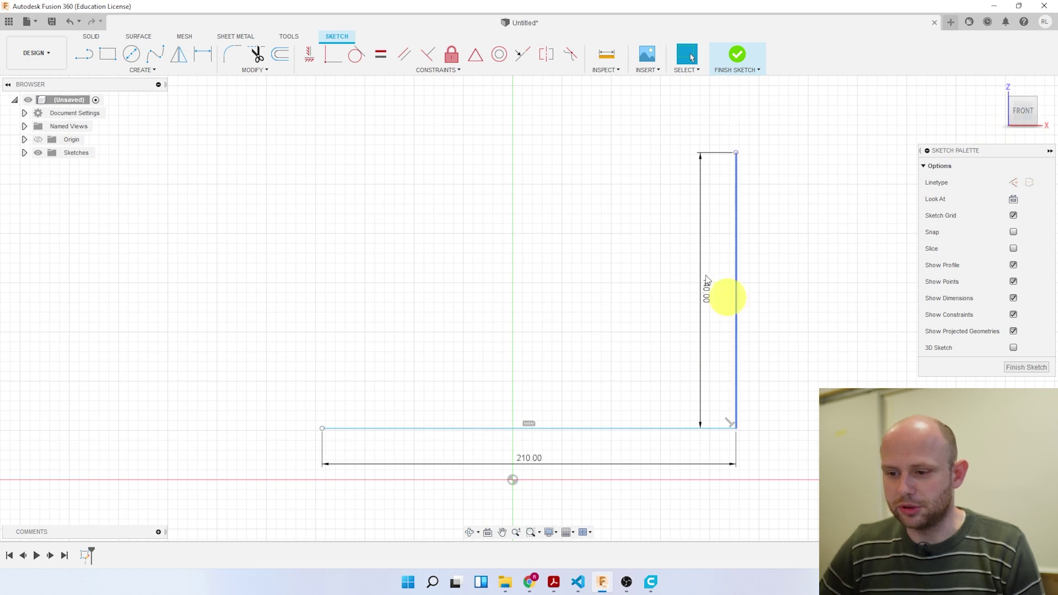
left_click(85, 56)
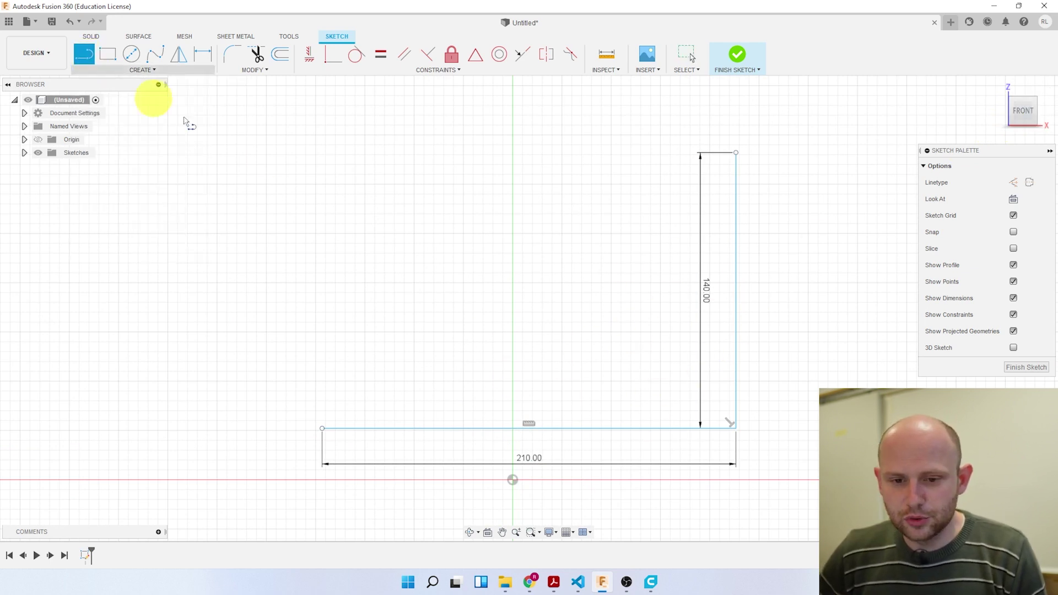
Draw the top and left edges to close the 210 × 140 rectangle, moving its dimensions outside.
left_click(736, 153)
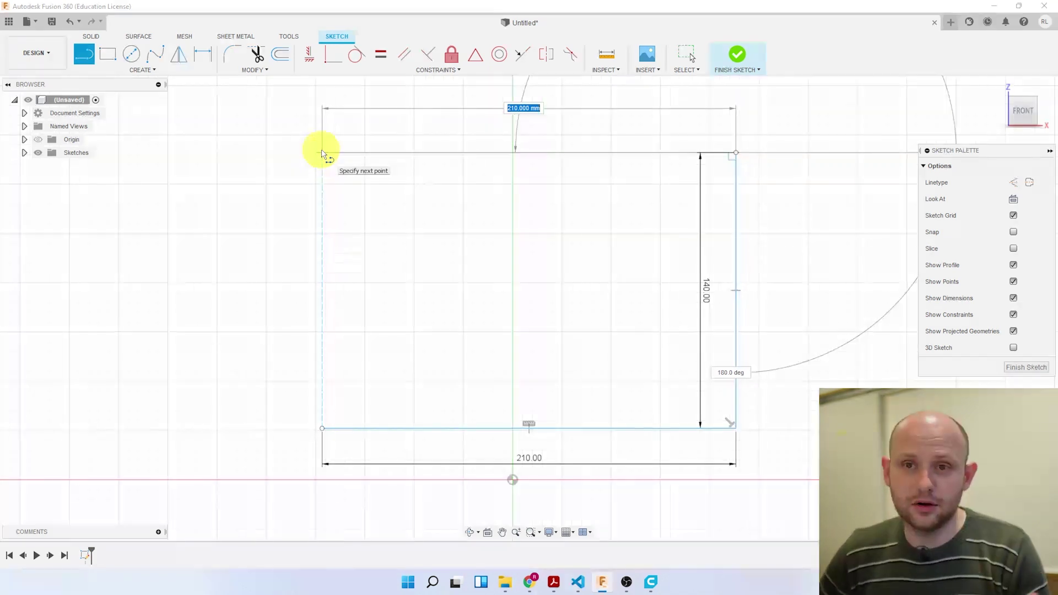
left_click(322, 153)
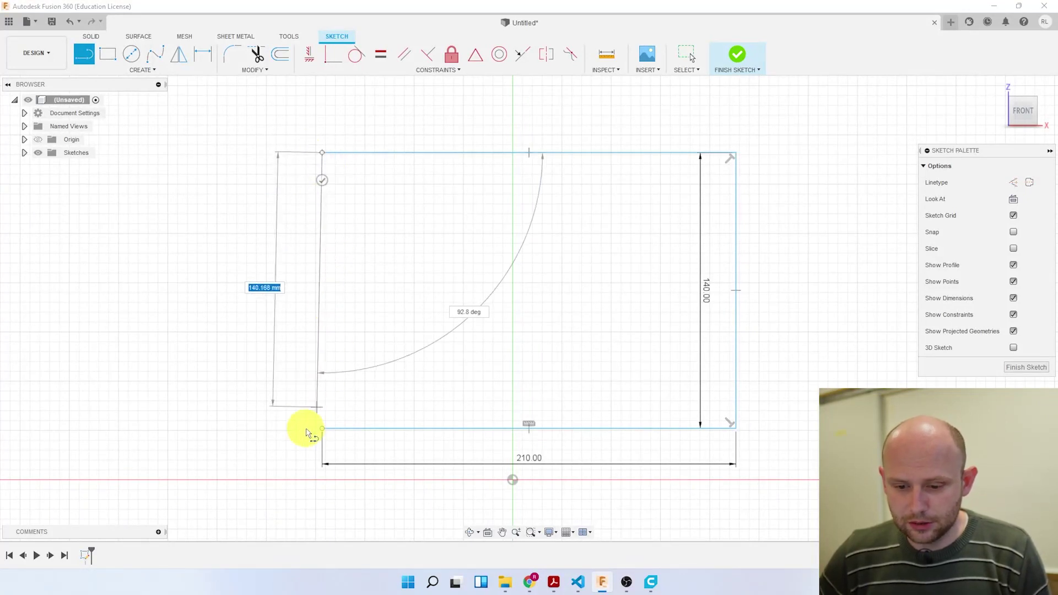
left_click(323, 429)
key("Escape")
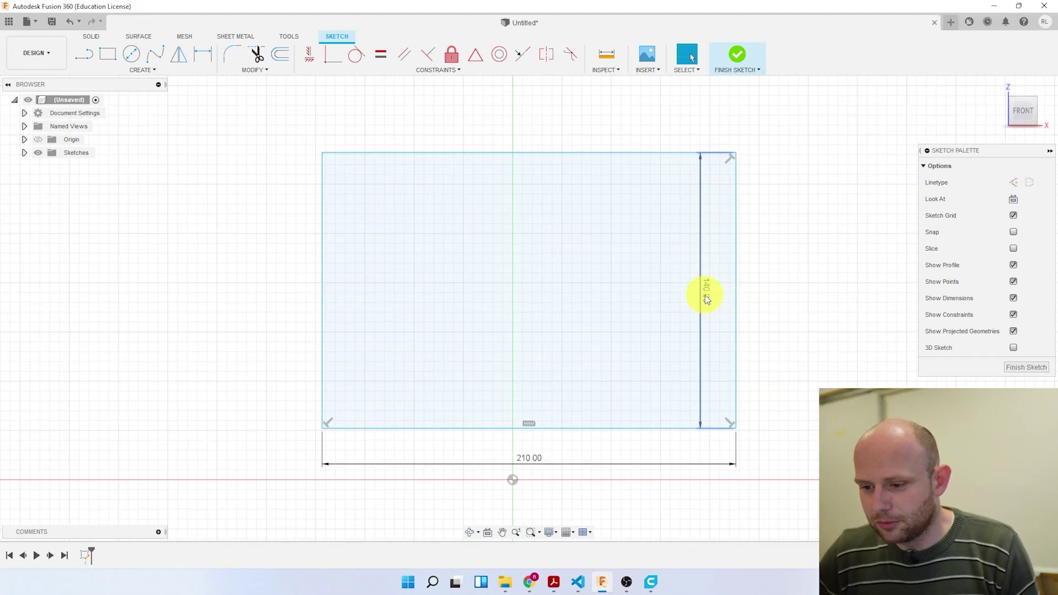
left_click_drag(710, 295, 836, 288)
mouse_move(541, 456)
left_mouse_down()
mouse_move(536, 514)
mouse_move(515, 512)
left_mouse_up()
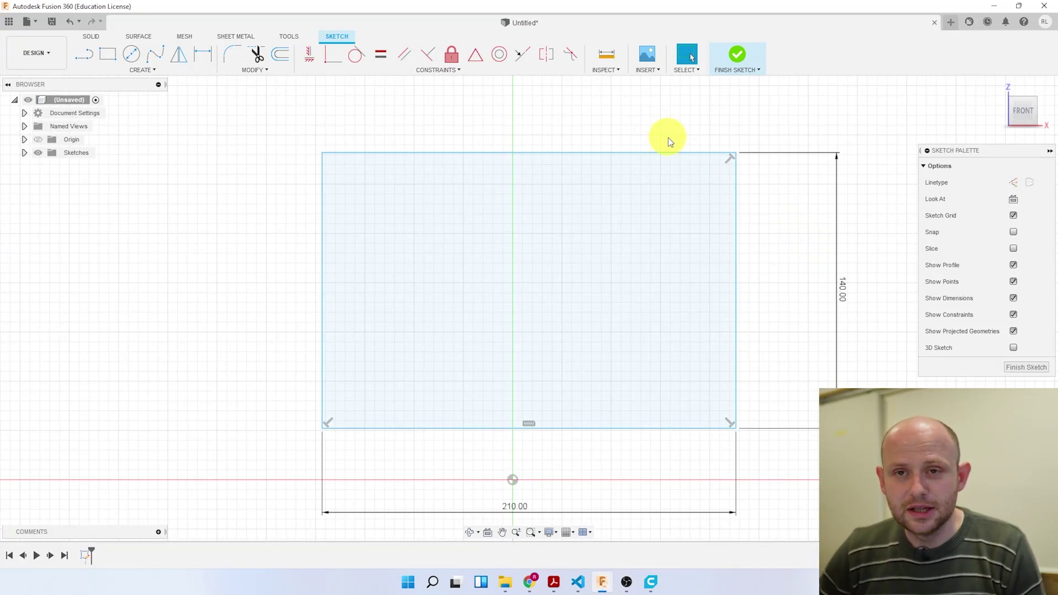
left_click(82, 57)
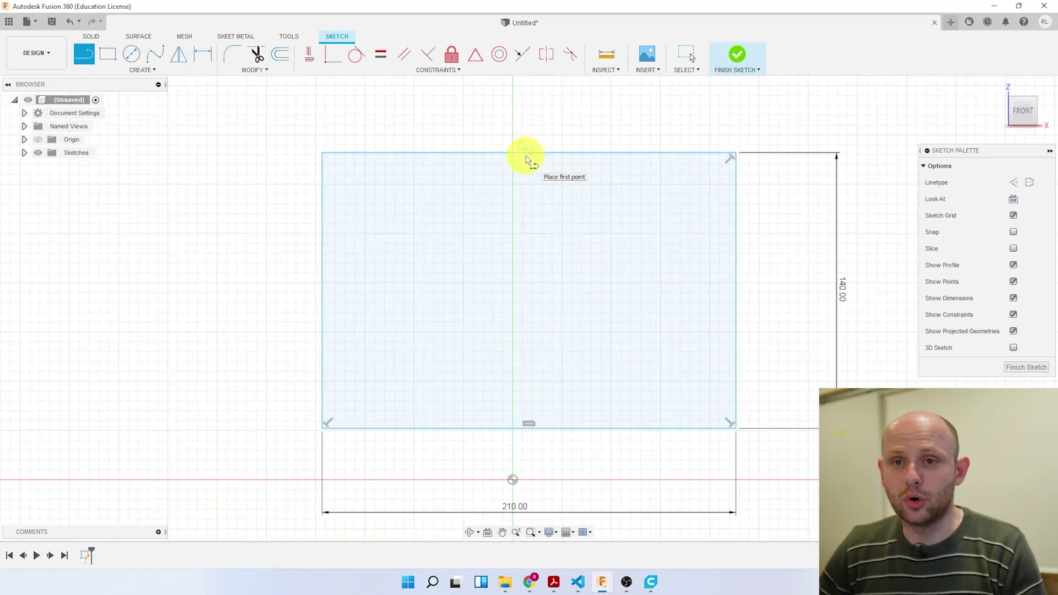
Draw a vertical line through the rectangle's middle, extending past top and bottom edges.
left_click(529, 153)
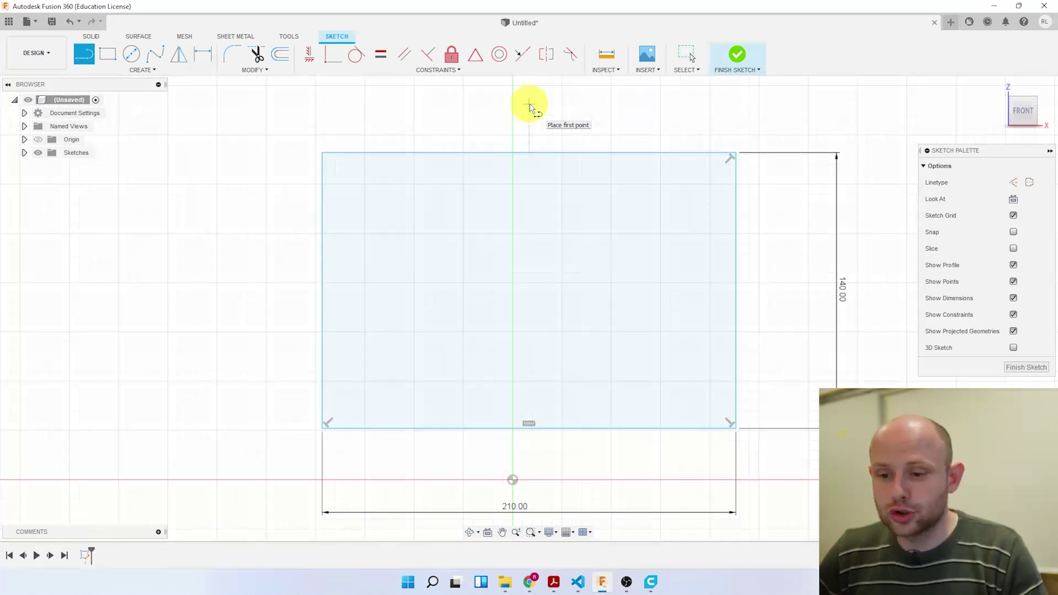
left_click(530, 106)
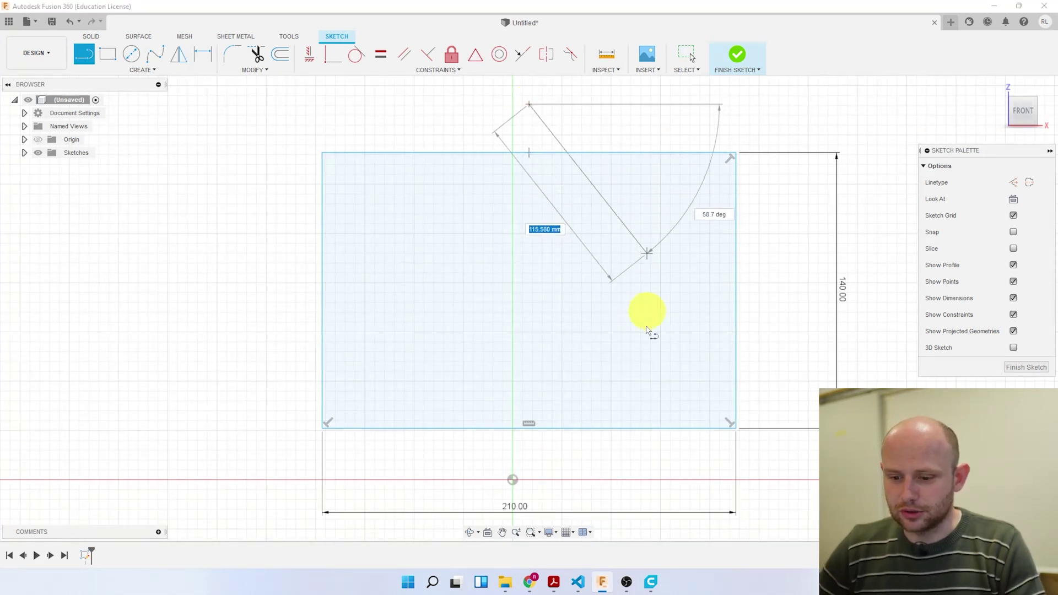
left_click(532, 476)
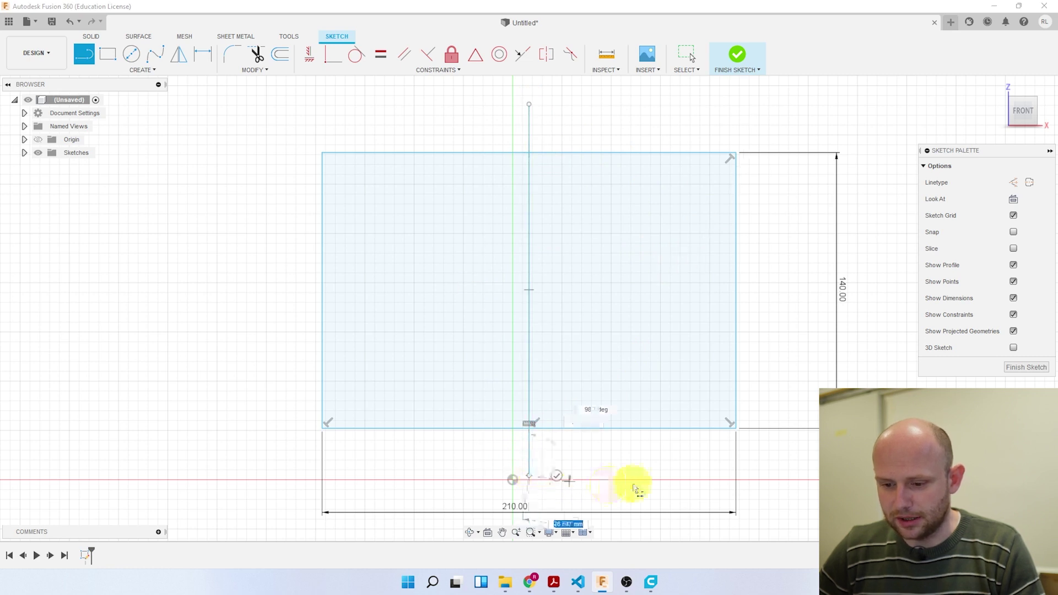
key("Escape")
Convert the vertical centre line to dashed construction geometry.
left_click(530, 120)
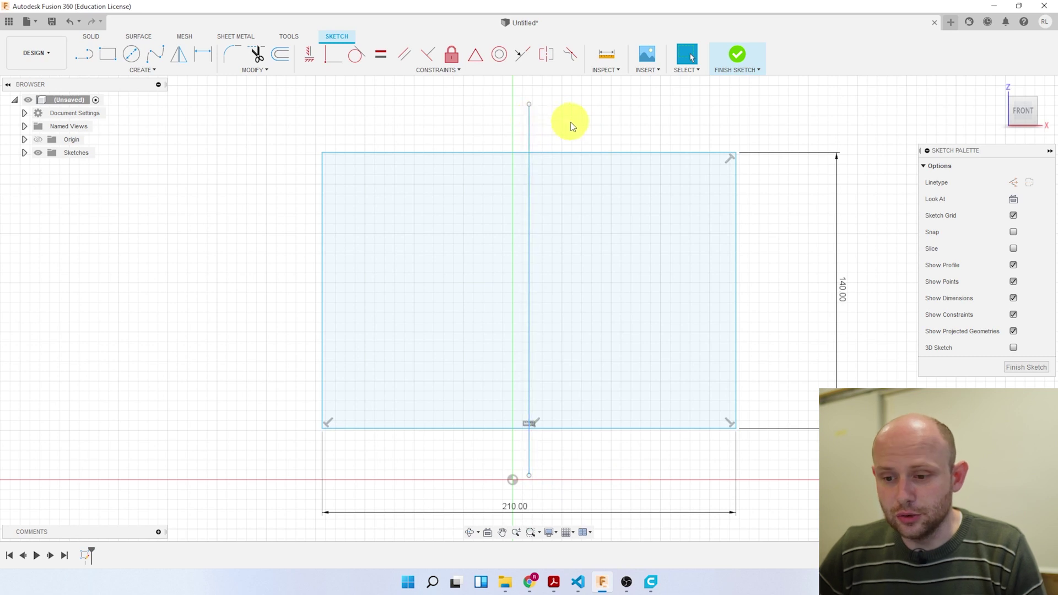
left_click_drag(500, 135, 501, 135)
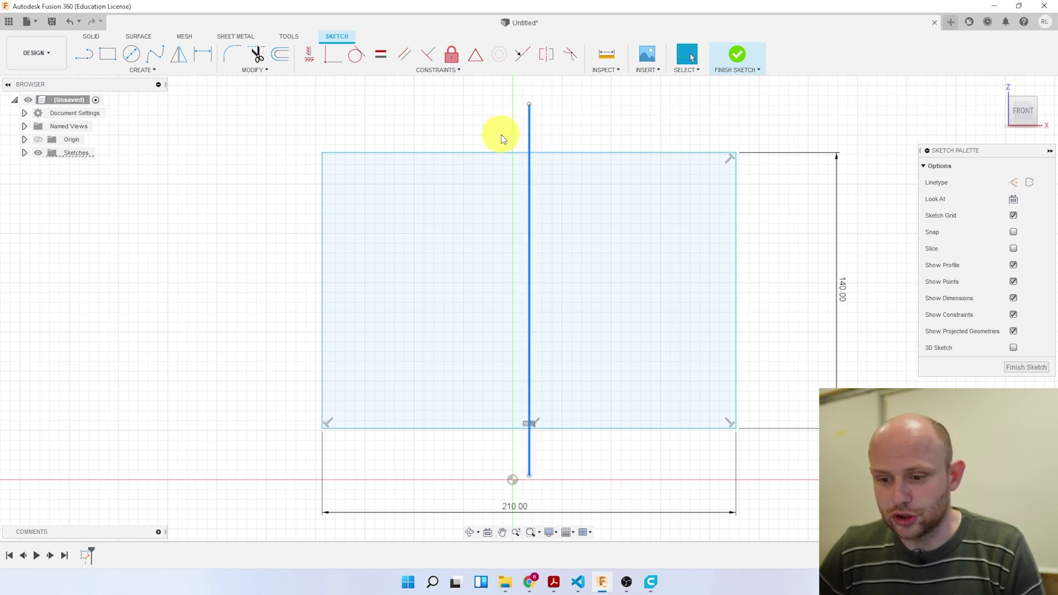
left_click(1015, 184)
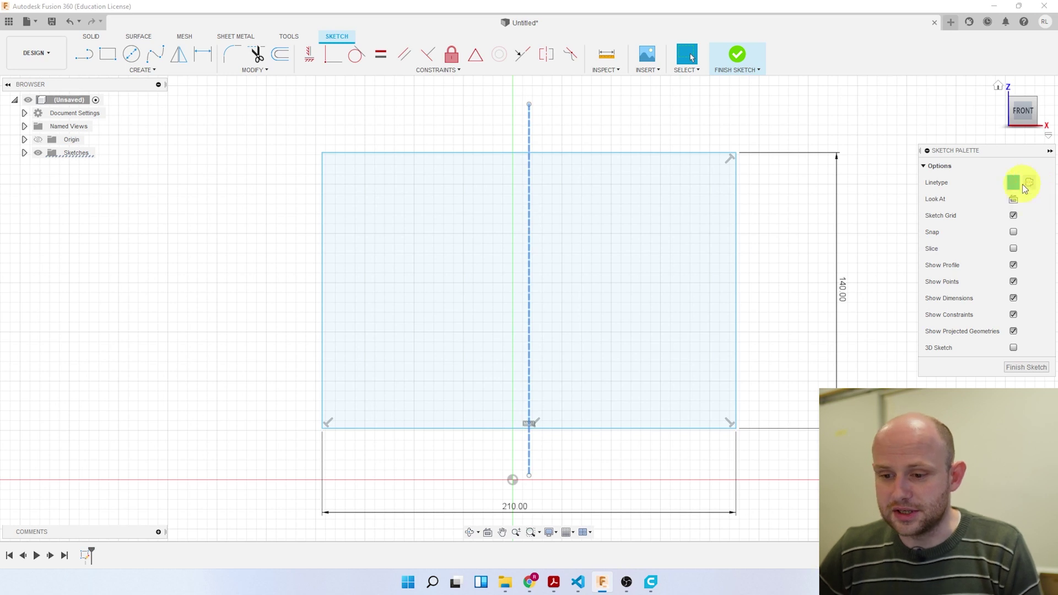
left_click(571, 125)
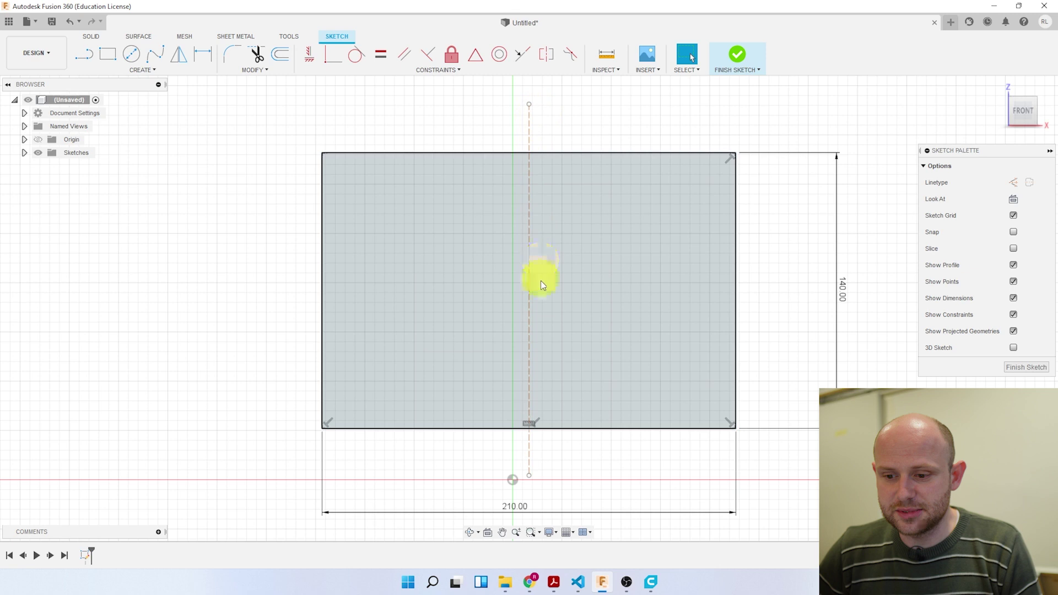
scroll(633, 395, "down", 1)
scroll(589, 415, "down", 2)
scroll(547, 410, "up", 5)
scroll(544, 380, "up", 2)
middle_click_drag(544, 380, 557, 329)
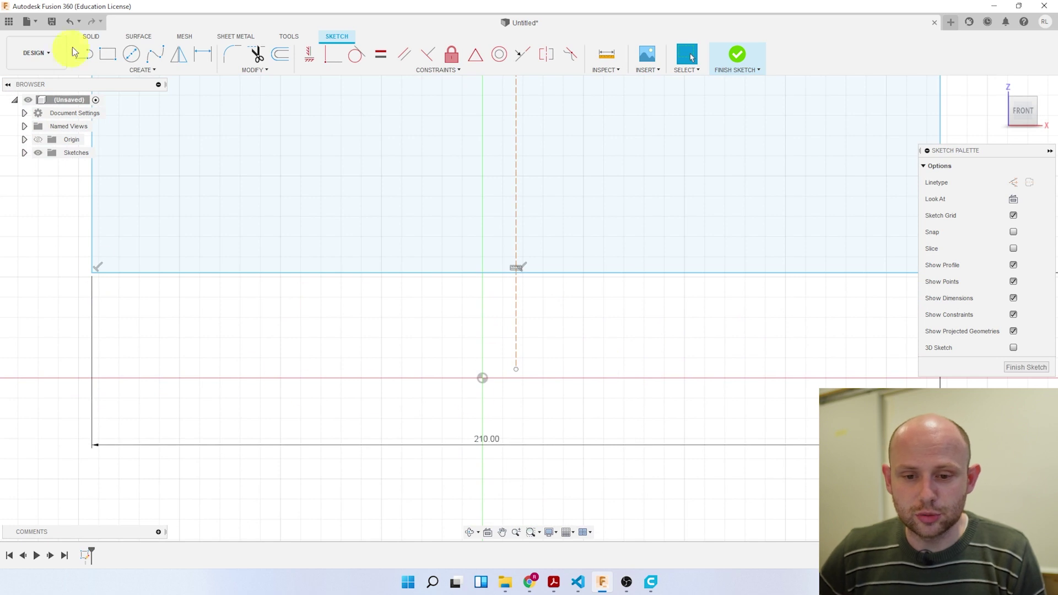
left_click(134, 55)
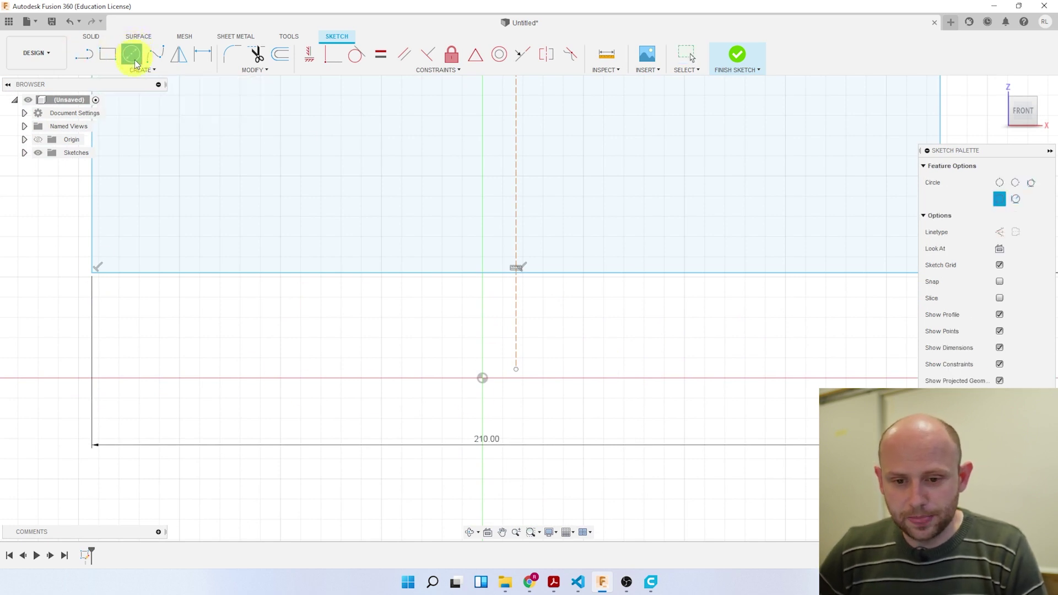
Place a 90 mm circle centred where the centre line meets the bottom edge.
left_click(516, 272)
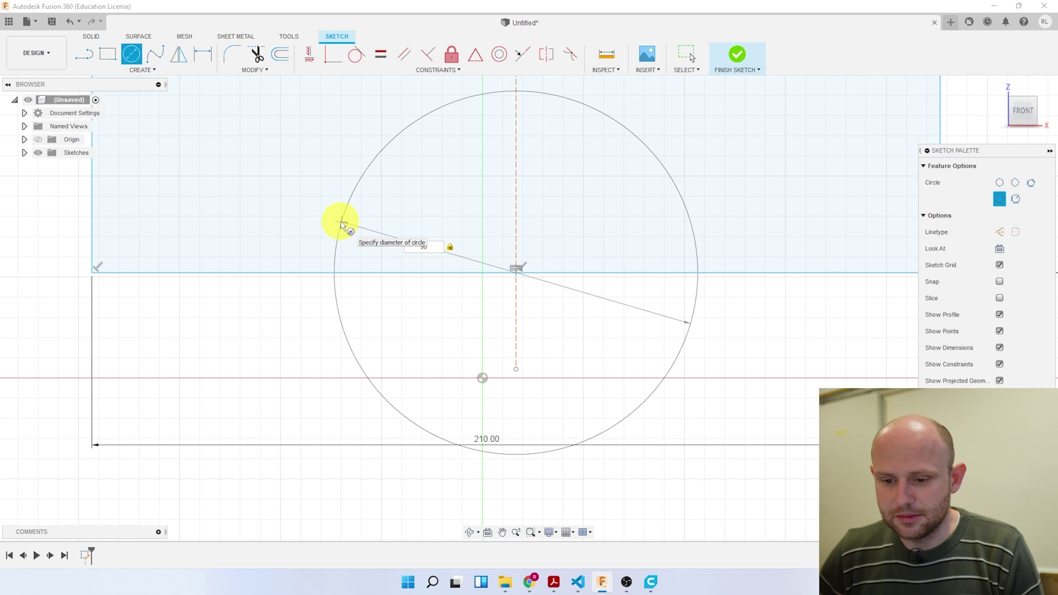
key("Return")
key("Escape")
scroll(386, 406, "down", 5)
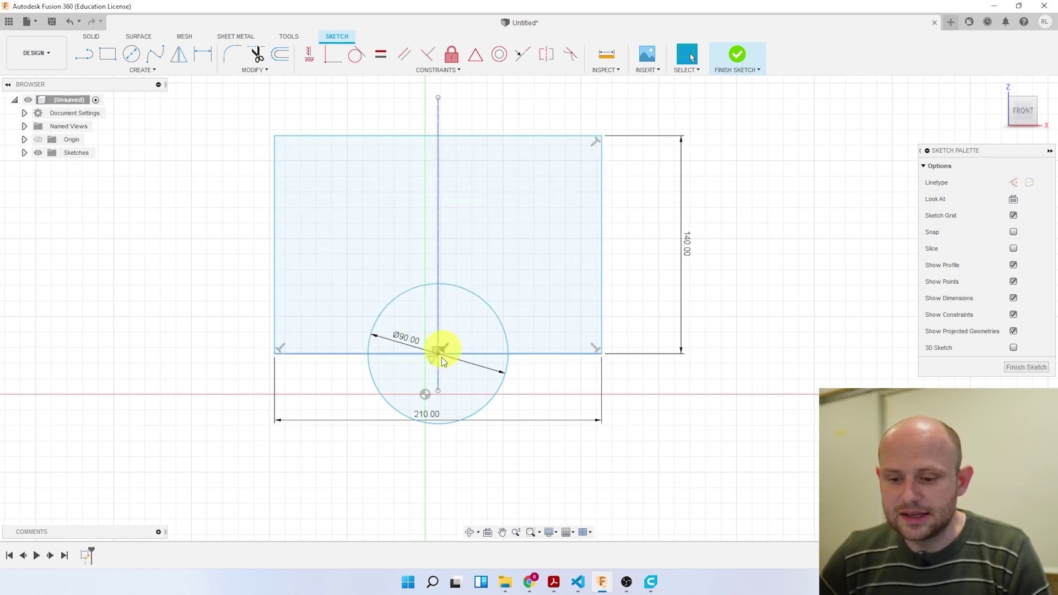
Trim the circle's lower arc and the bottom edge inside it to form the arch.
left_click(353, 211)
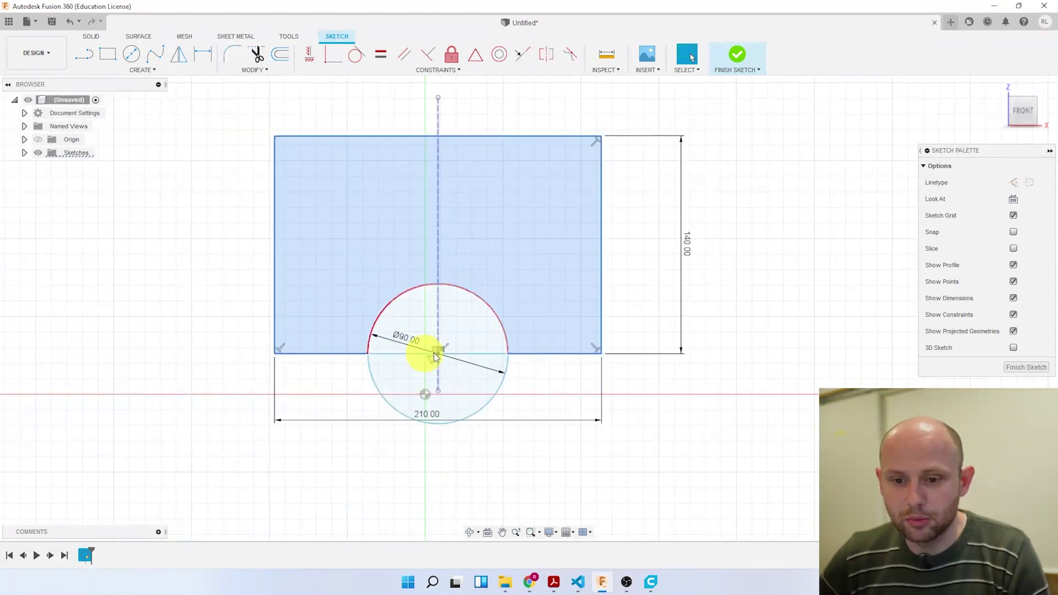
left_click(255, 53)
left_click(489, 401)
left_click(410, 354)
left_click(477, 354)
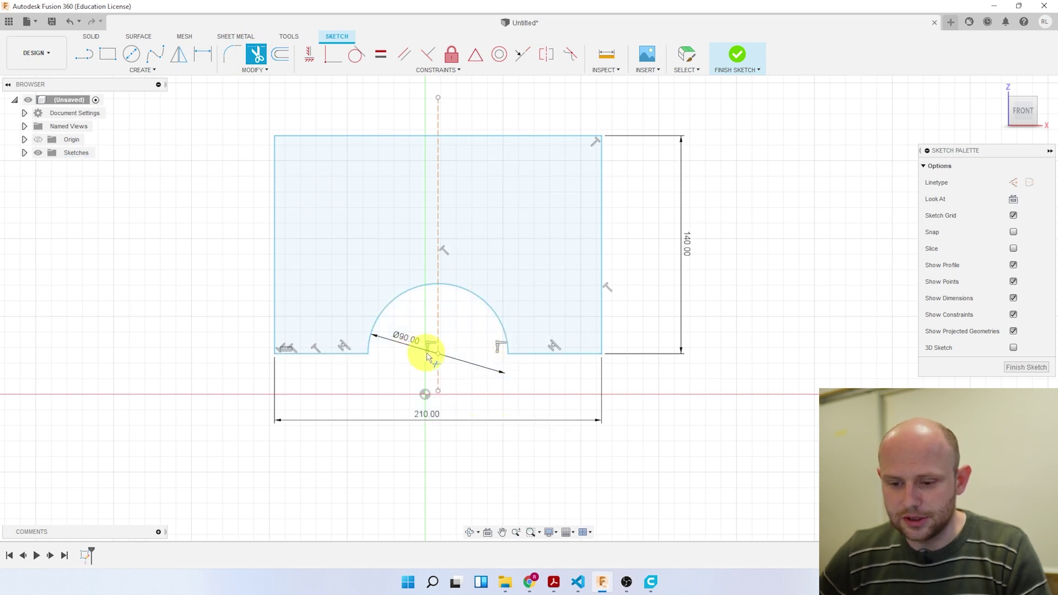
key("Escape")
left_click(499, 212)
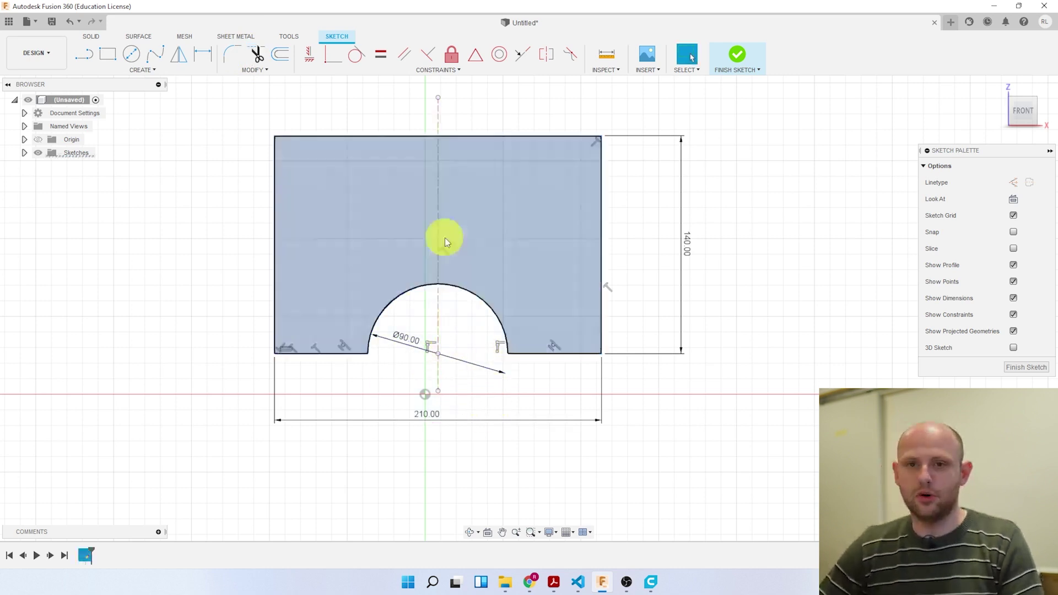
key("Escape")
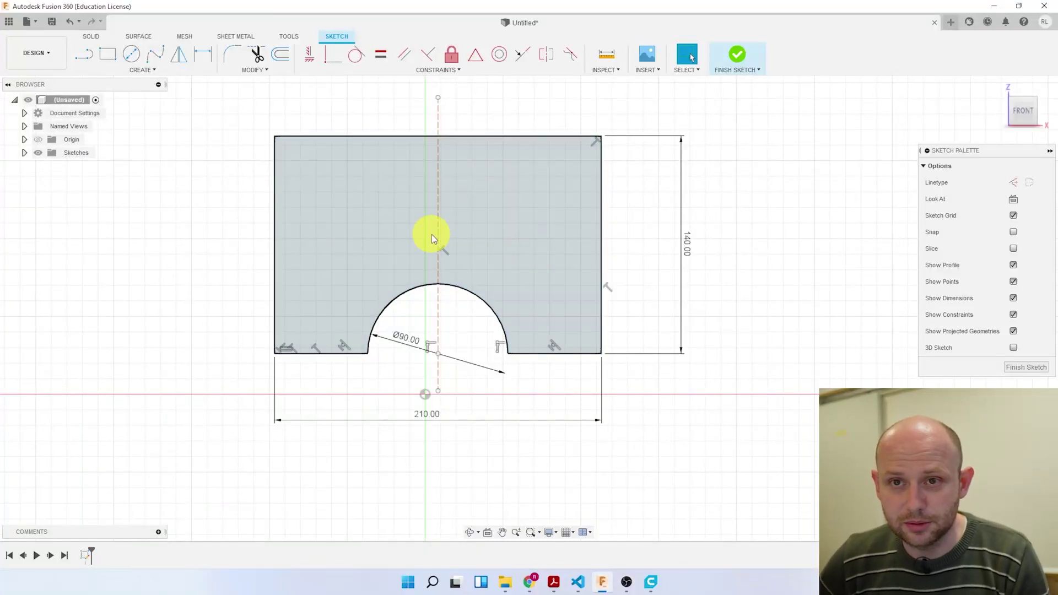
left_click(418, 230)
Draw a horizontal line from left of the rectangle into its left side.
left_click(84, 53)
left_click(201, 256)
left_click(381, 257)
key("Escape")
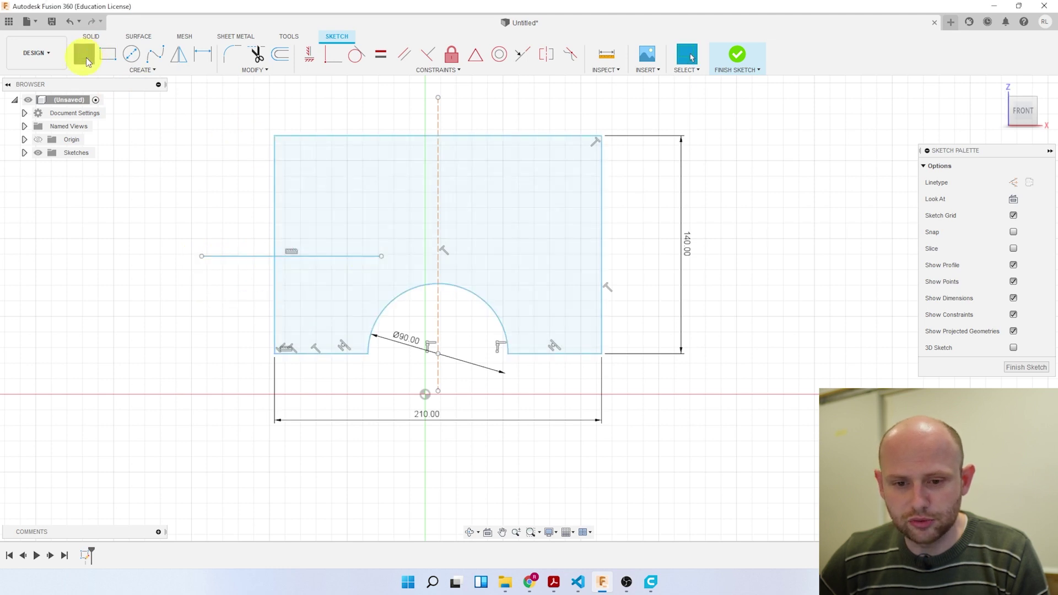
Draw a vertical line at the upper left and place the horizontal line 60 mm above the bottom edge.
left_click(84, 55)
left_click_drag(333, 104, 334, 223)
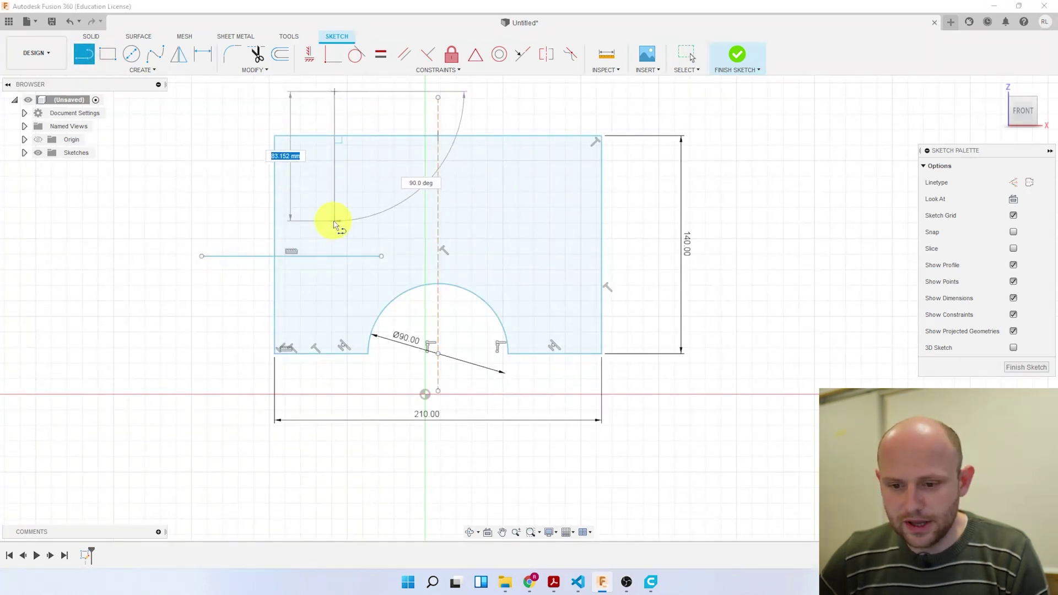
key("Escape")
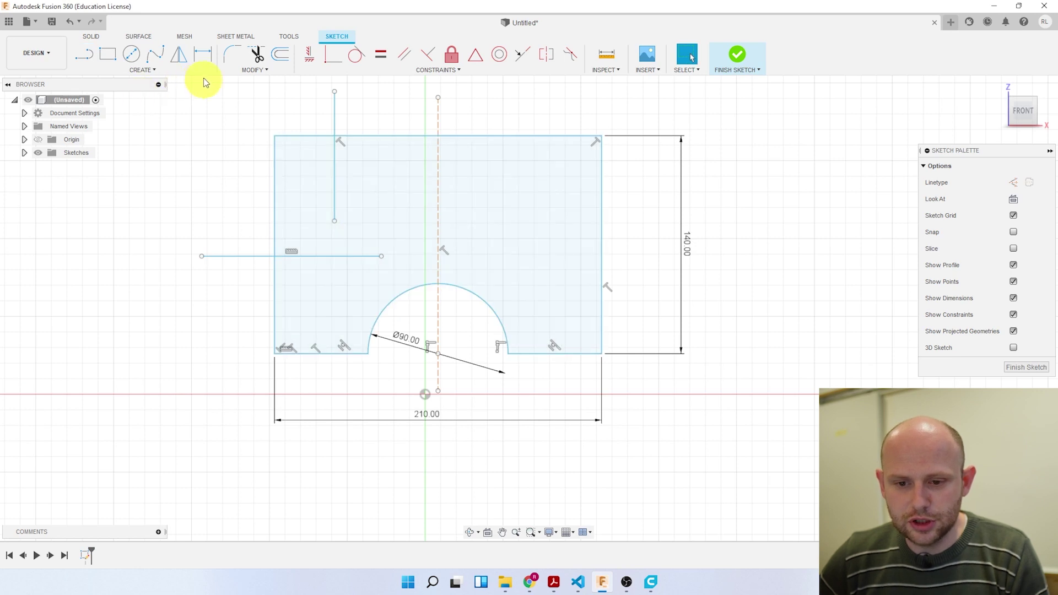
left_click(203, 55)
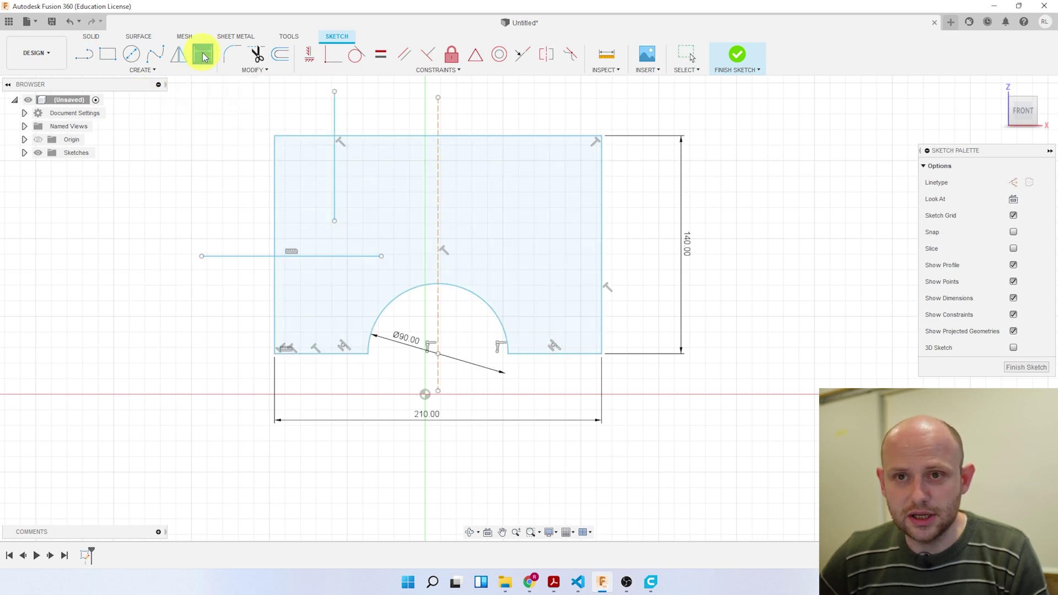
left_click(241, 256)
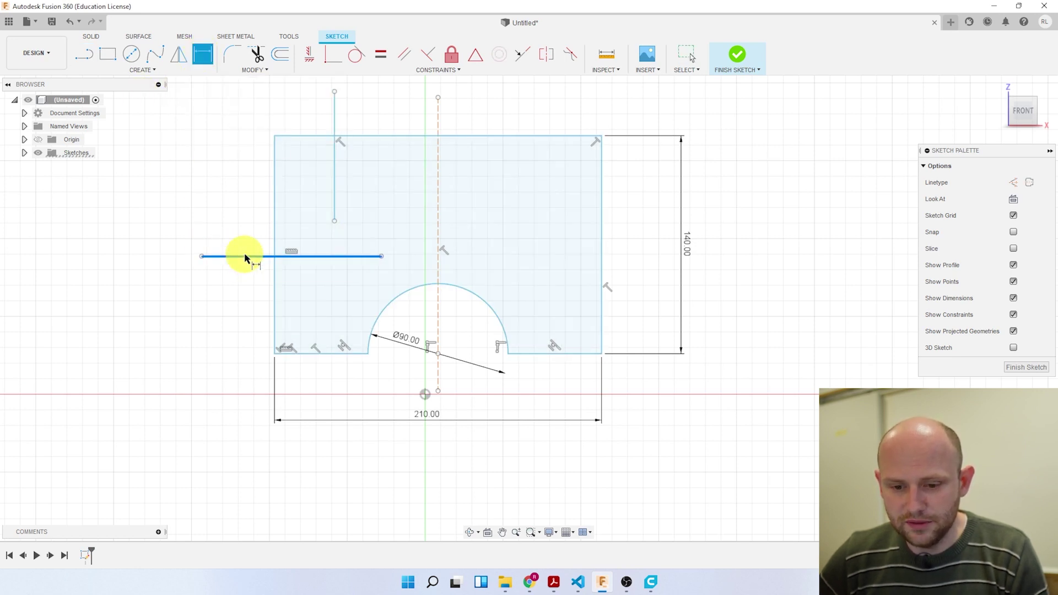
left_click(330, 353)
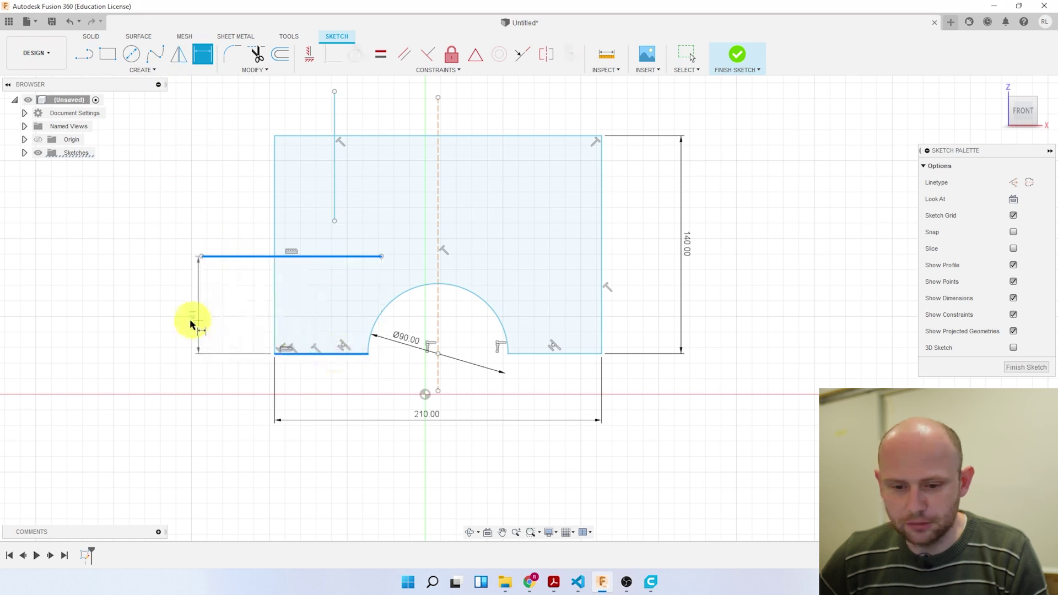
left_click(193, 321)
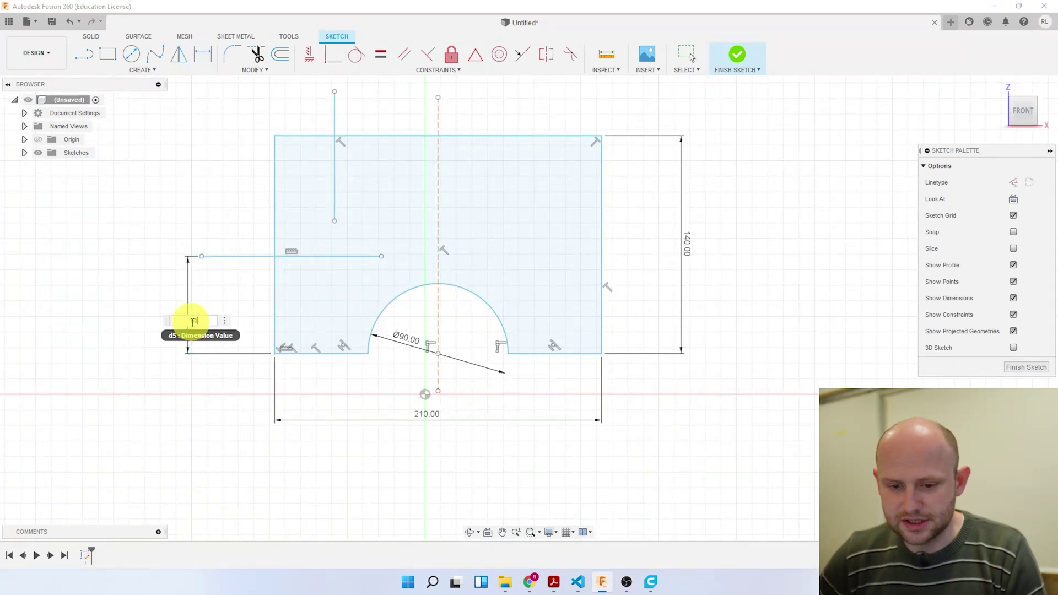
key("Return")
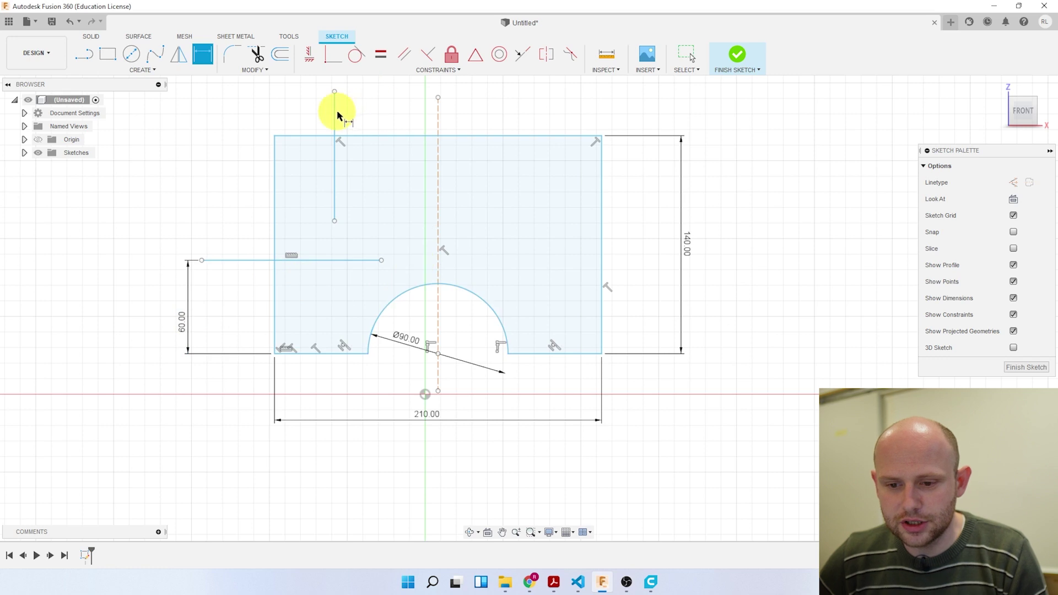
Set the vertical line 80 mm from the centre line and extend it down to the horizontal line.
left_click(334, 118)
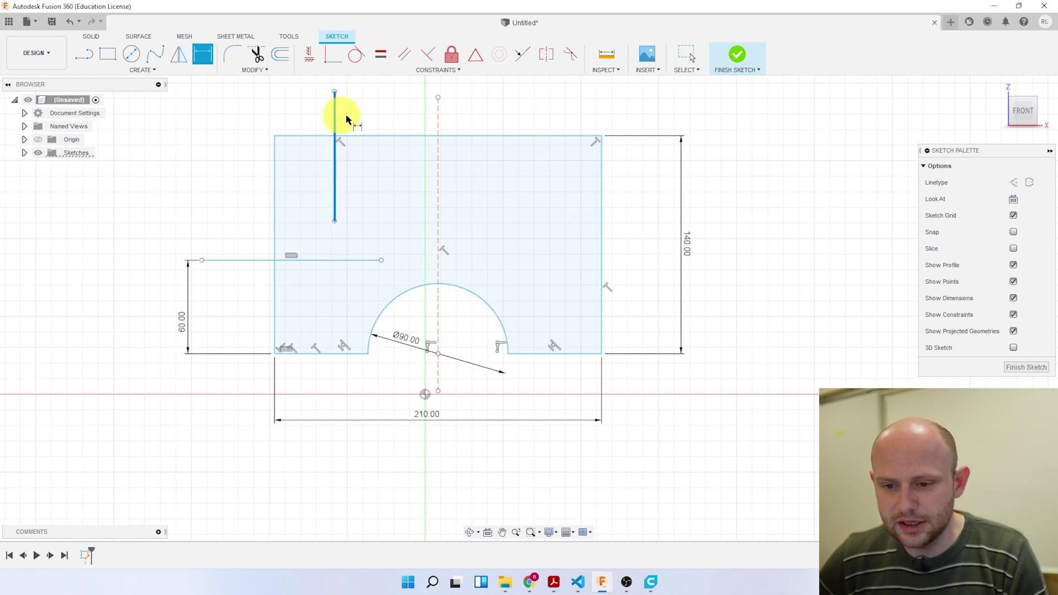
left_click(439, 117)
left_click(380, 87)
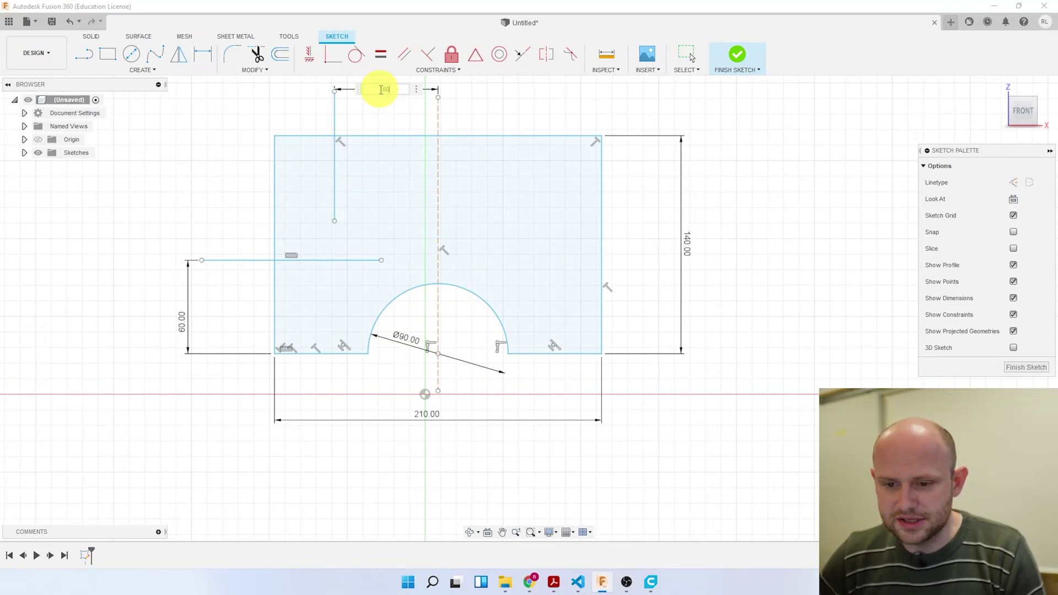
key("Return")
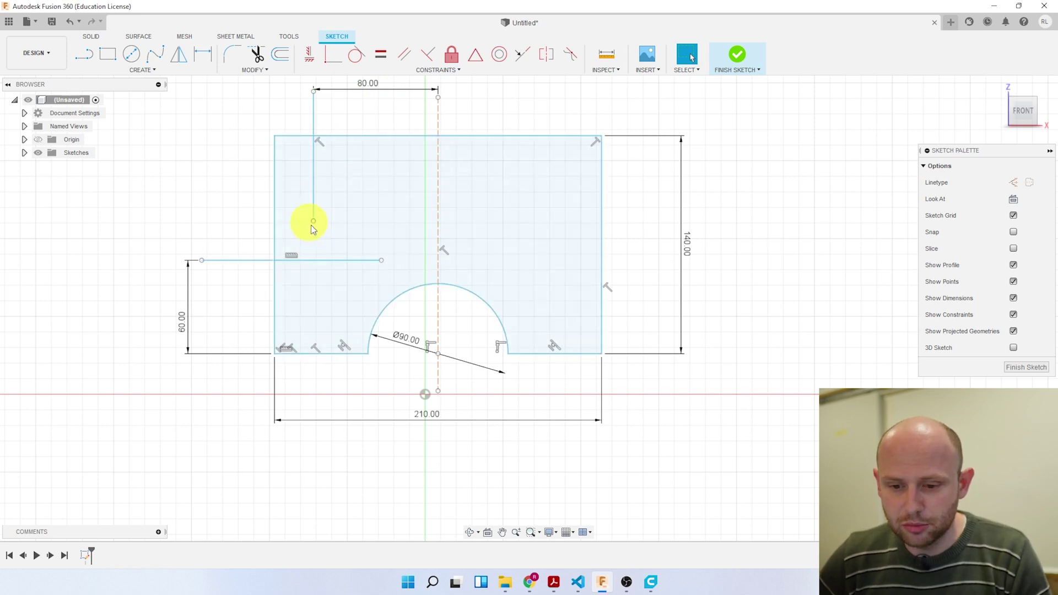
left_click_drag(313, 224, 310, 262)
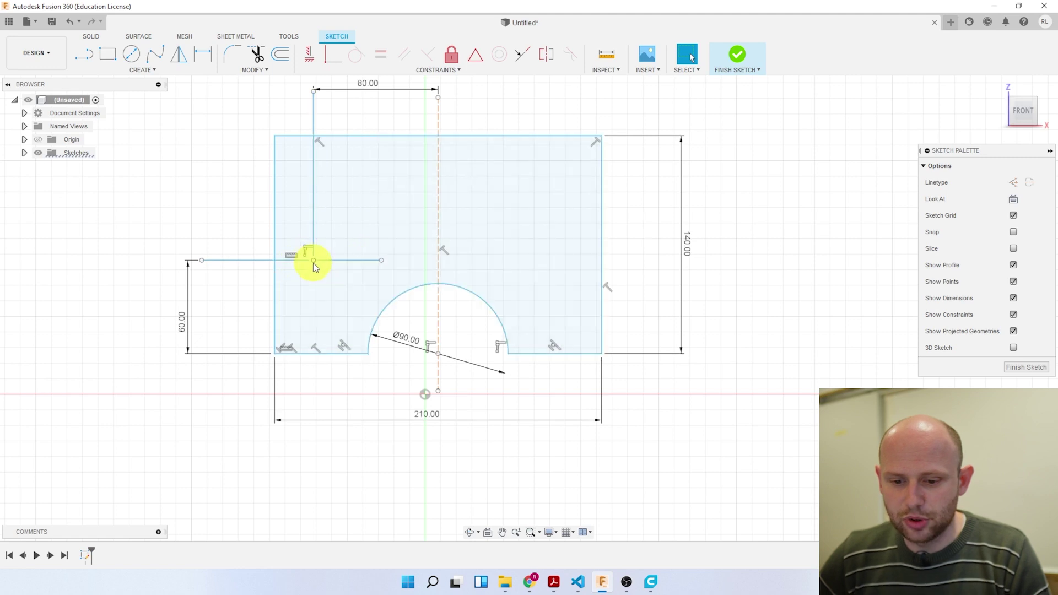
left_click(269, 69)
left_click(259, 118)
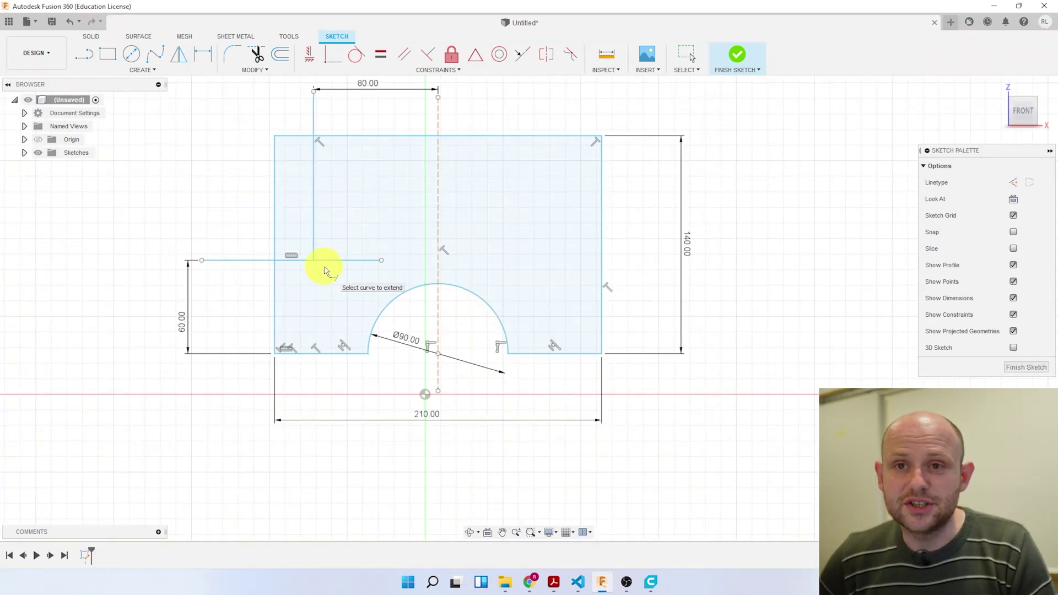
key("Escape")
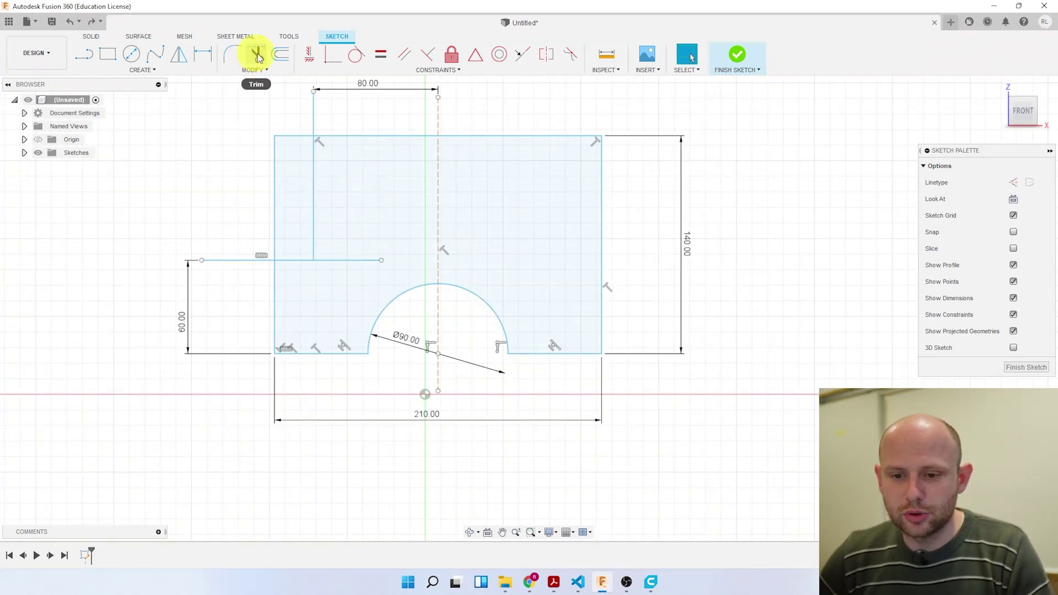
Trim the five leftover line stubs around the upper-left step.
left_click(258, 55)
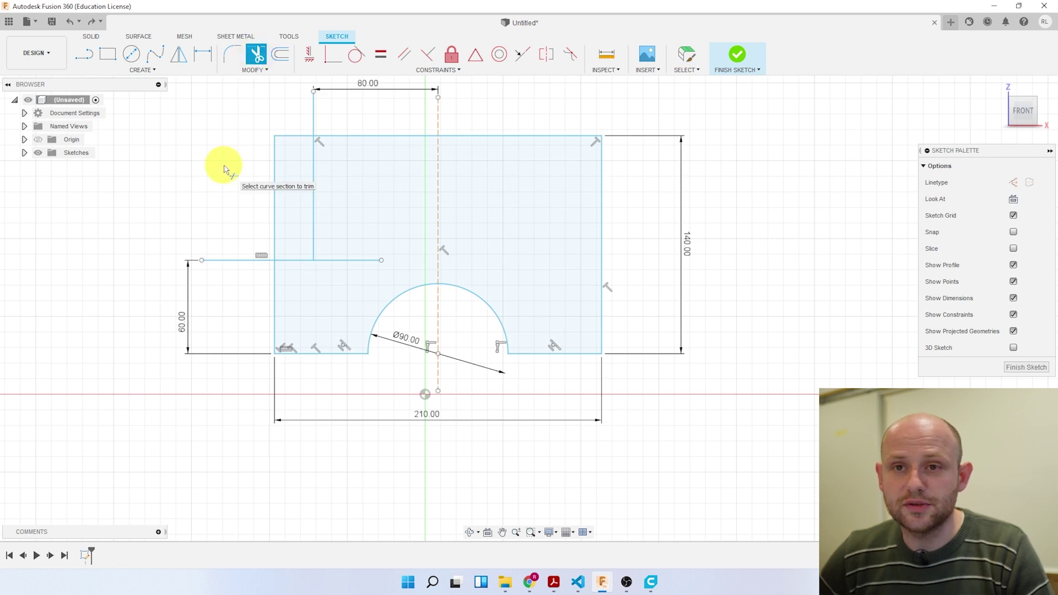
left_click(350, 260)
left_click(275, 207)
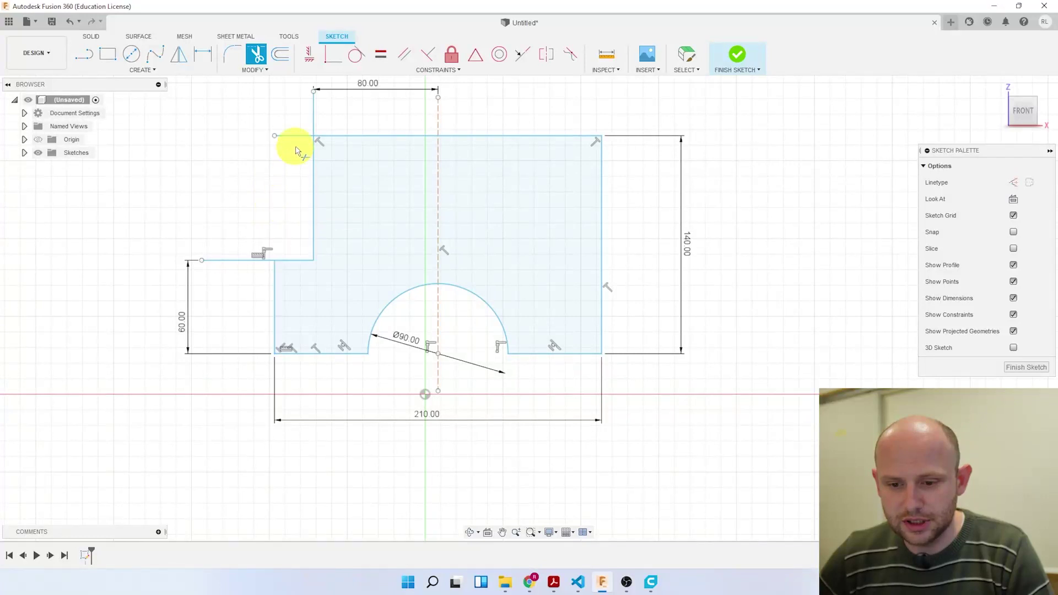
left_click(296, 138)
left_click(314, 108)
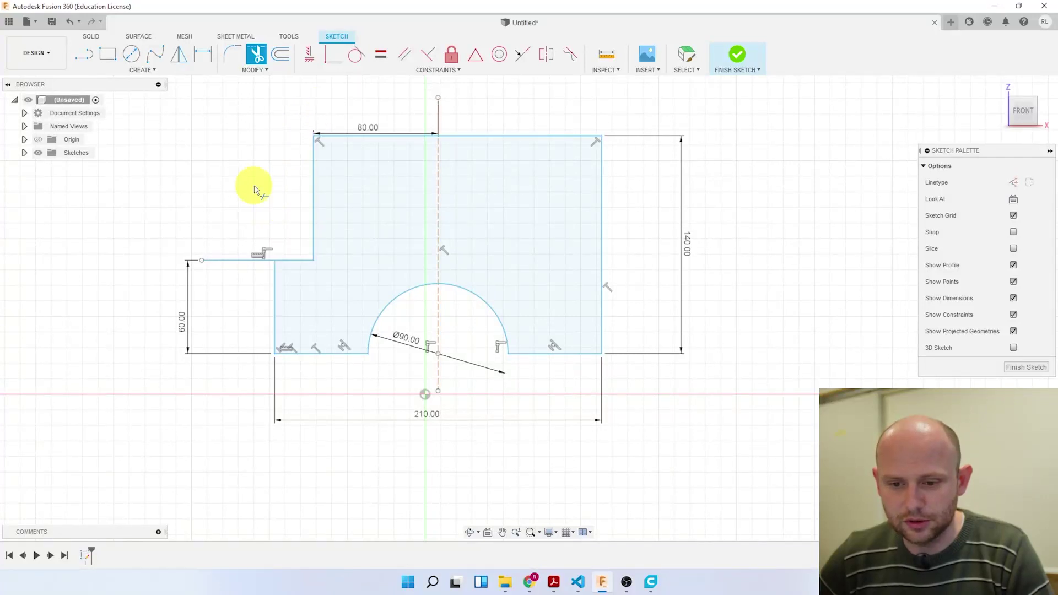
left_click(231, 261)
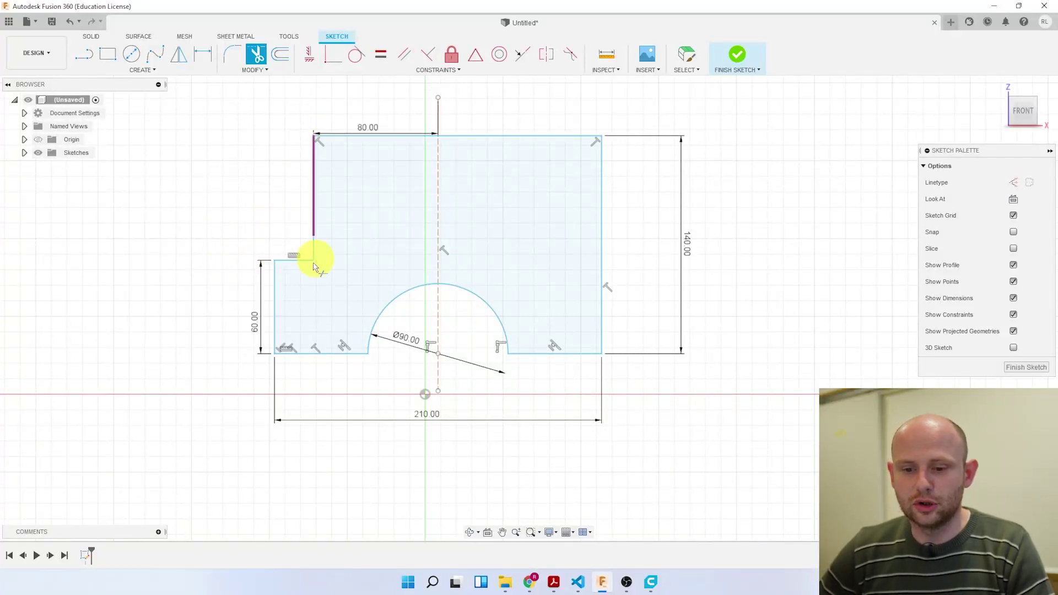
key("Escape")
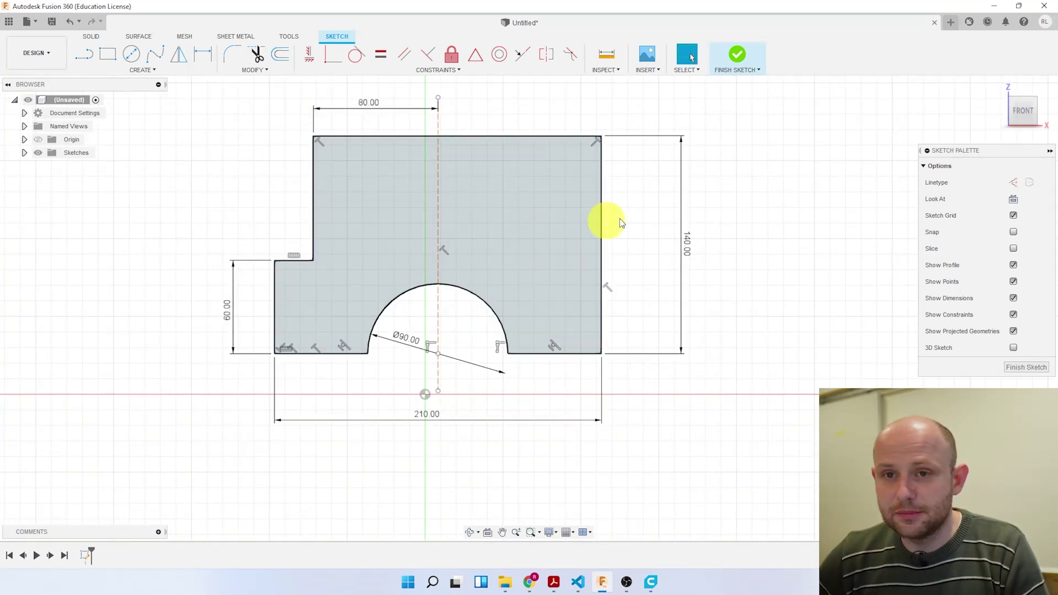
Check that the trimmed outline forms a single closed profile.
left_click(433, 226)
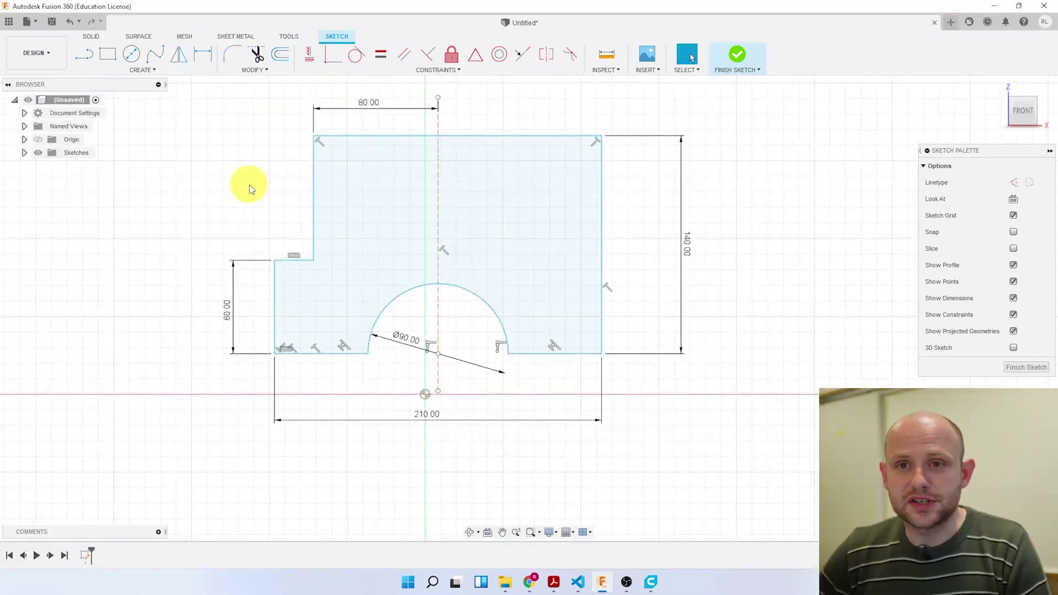
left_click(438, 310)
key("Escape")
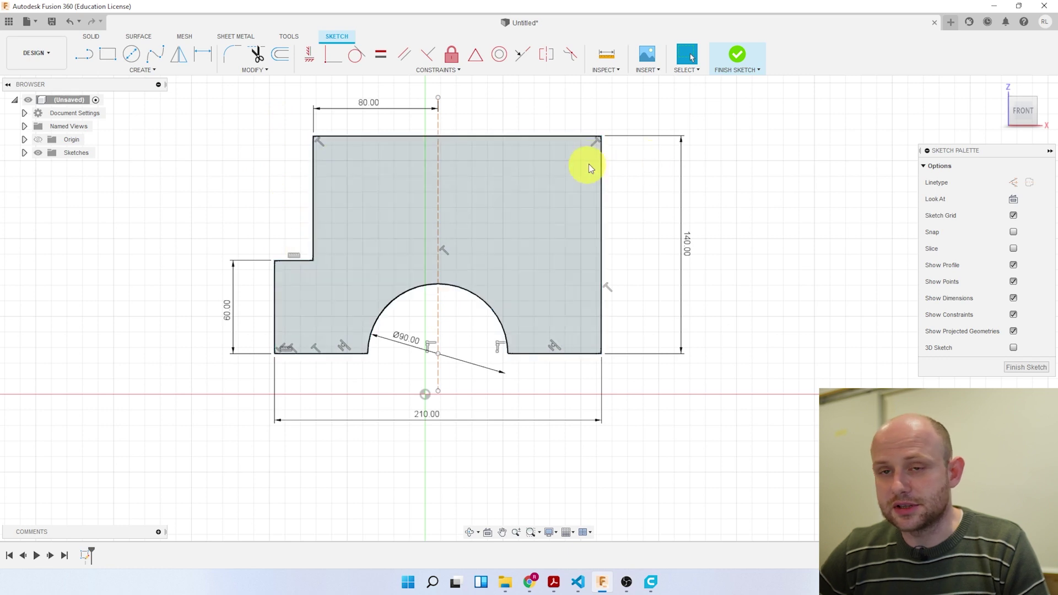
left_click(178, 55)
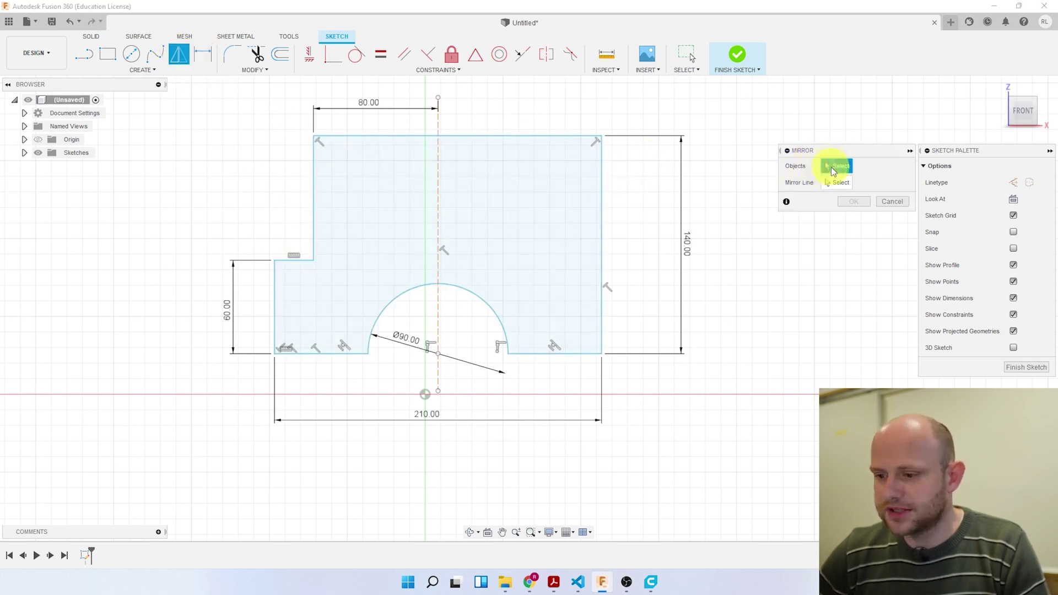
Mirror the two left step edges across the vertical centre construction line.
left_click(313, 179)
left_click(303, 260)
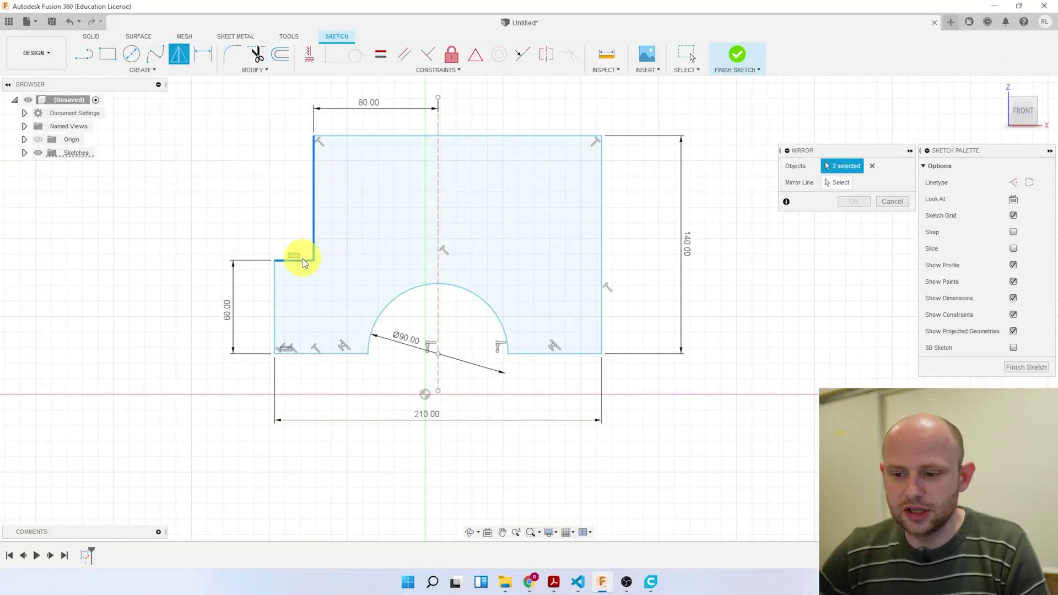
left_click(841, 185)
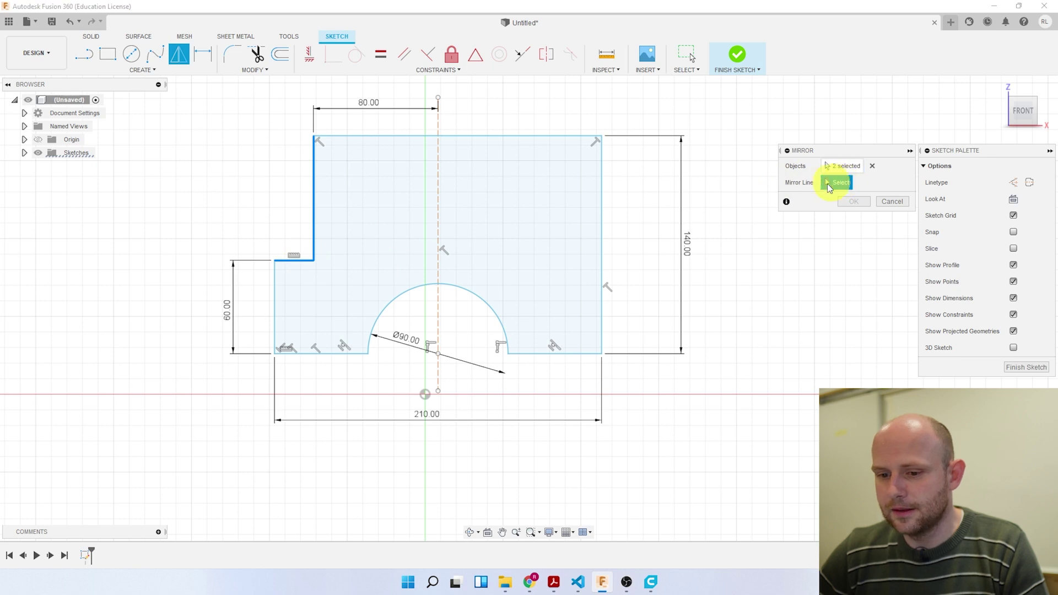
left_click(438, 125)
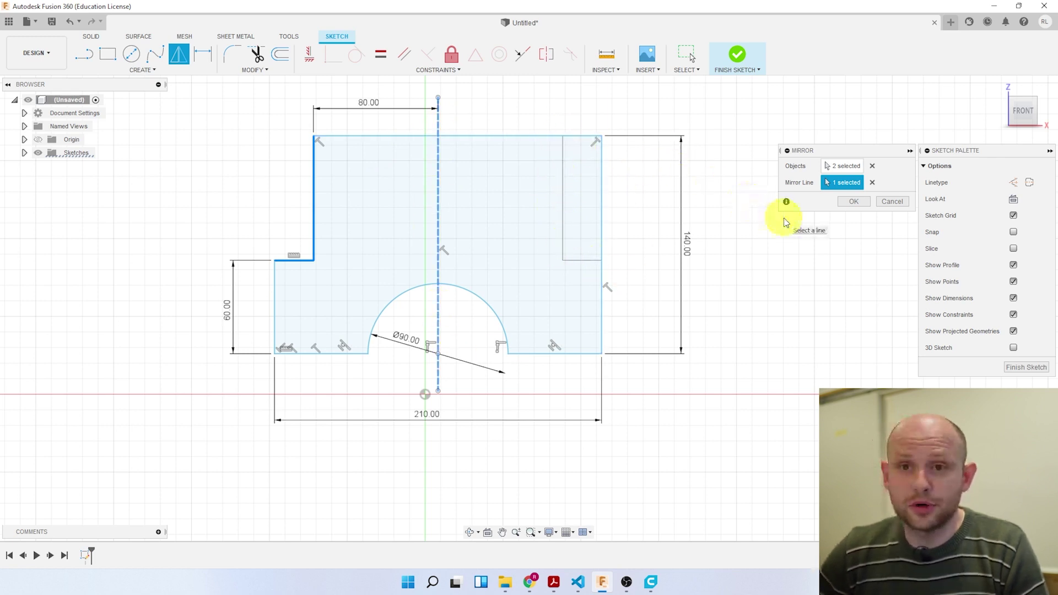
left_click(839, 202)
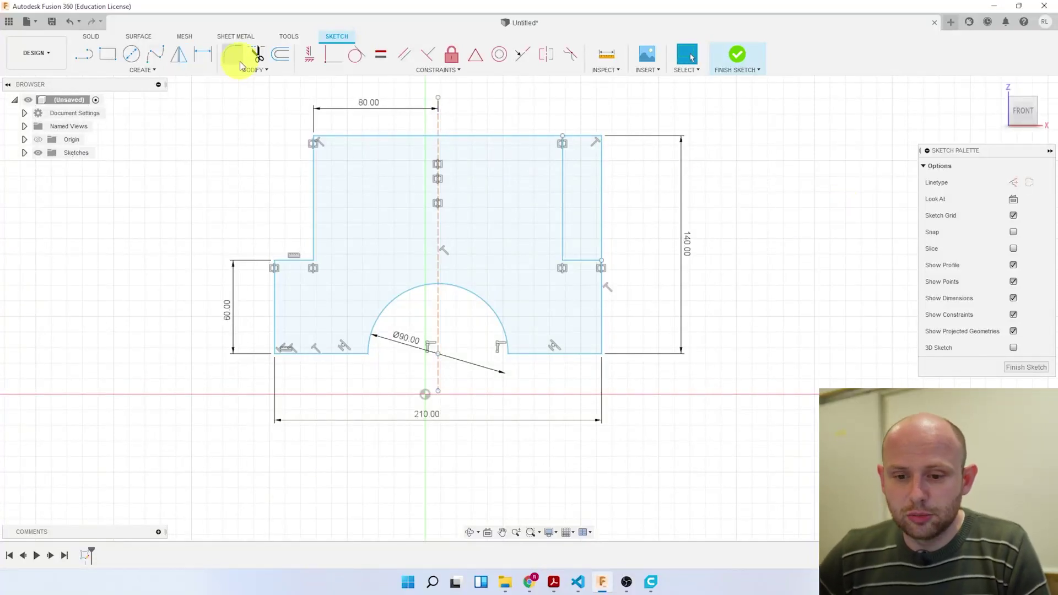
Trim the extra top-edge piece and the upper vertical line on the right.
left_click(255, 58)
left_click(580, 135)
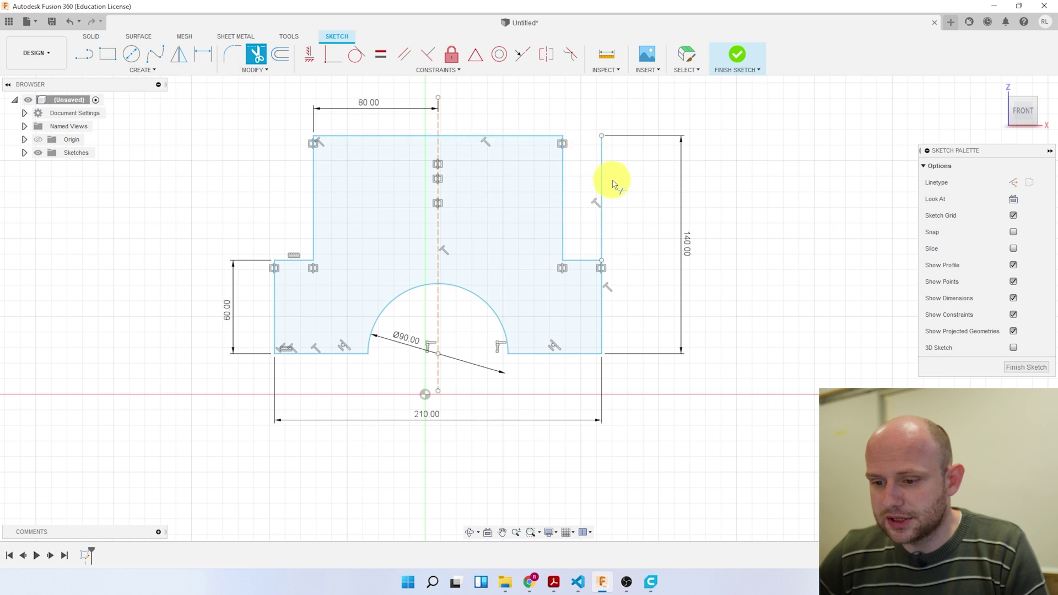
left_click(604, 183)
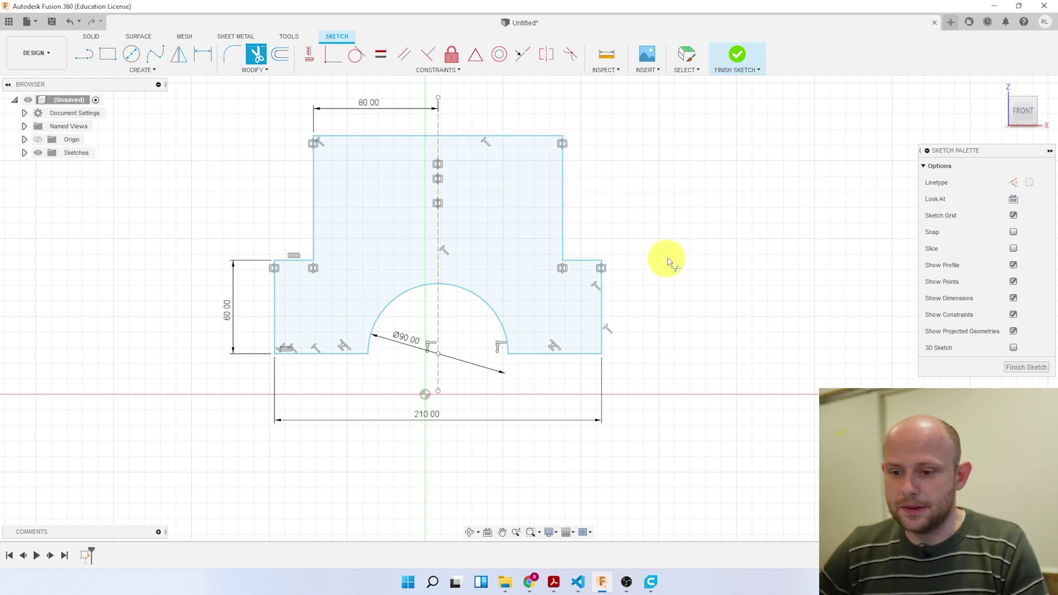
key("Escape")
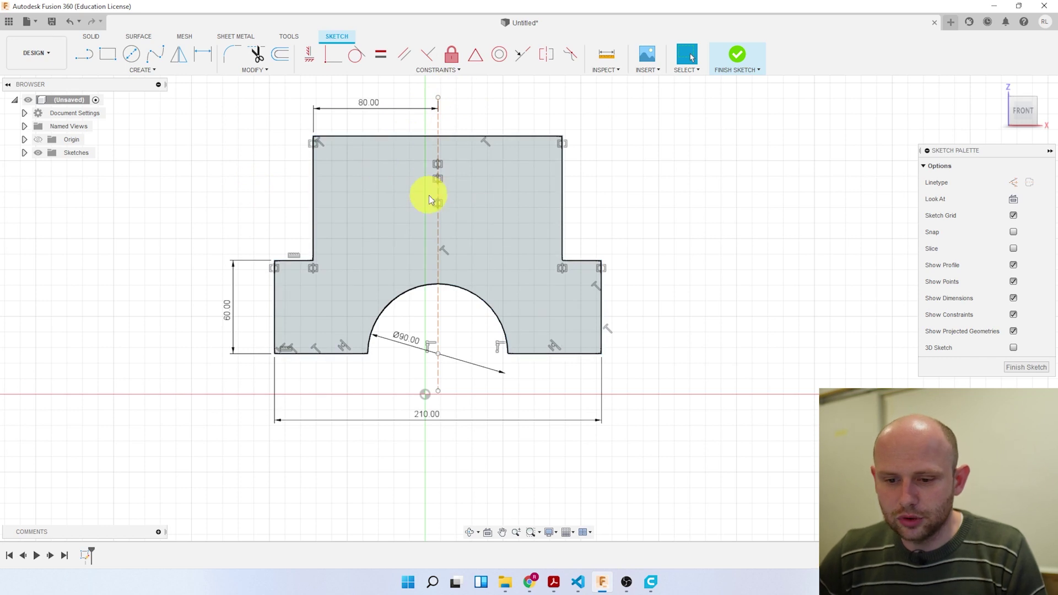
left_click(148, 72)
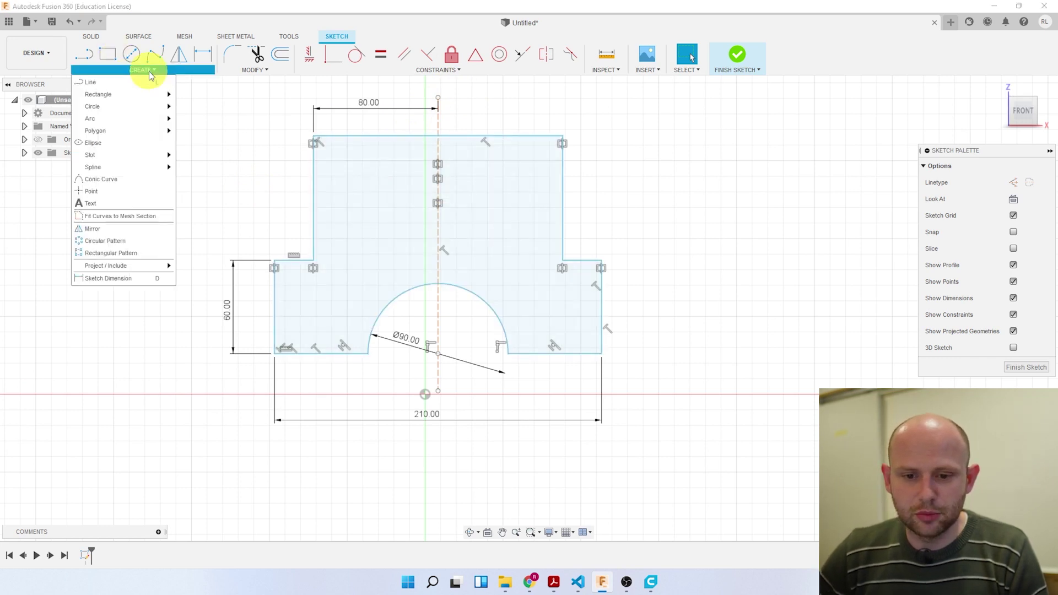
mouse_move(98, 95)
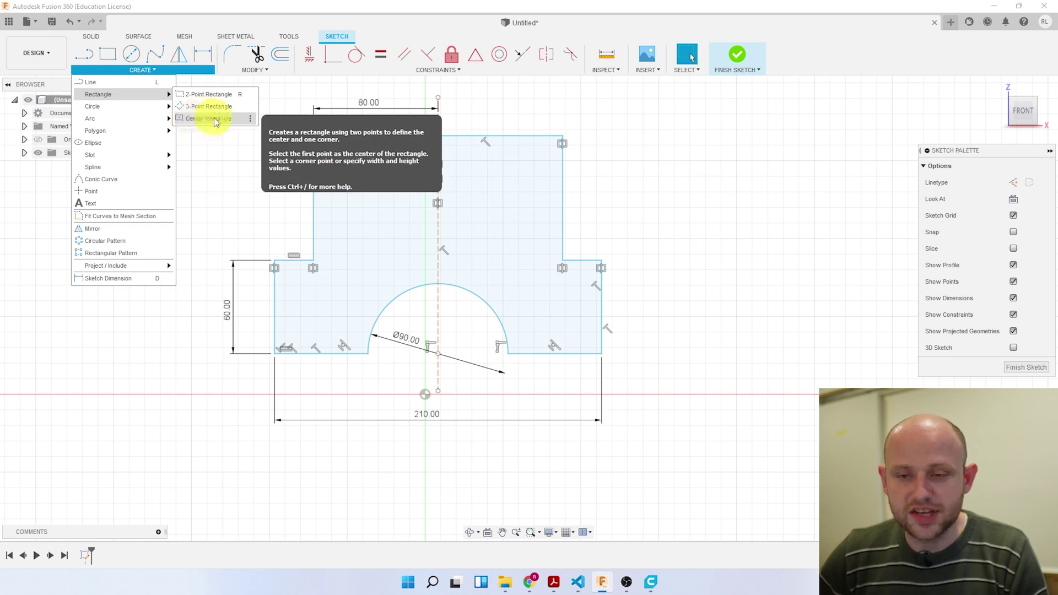
Draw a 90 × 30 mm center rectangle on the vertical centre line.
left_click(215, 119)
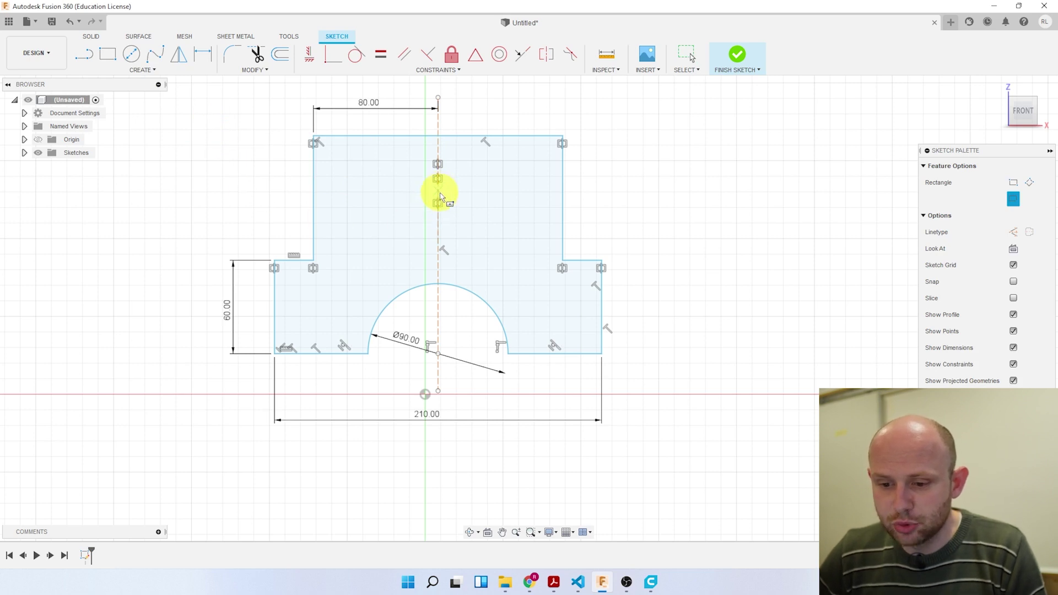
left_click(438, 221)
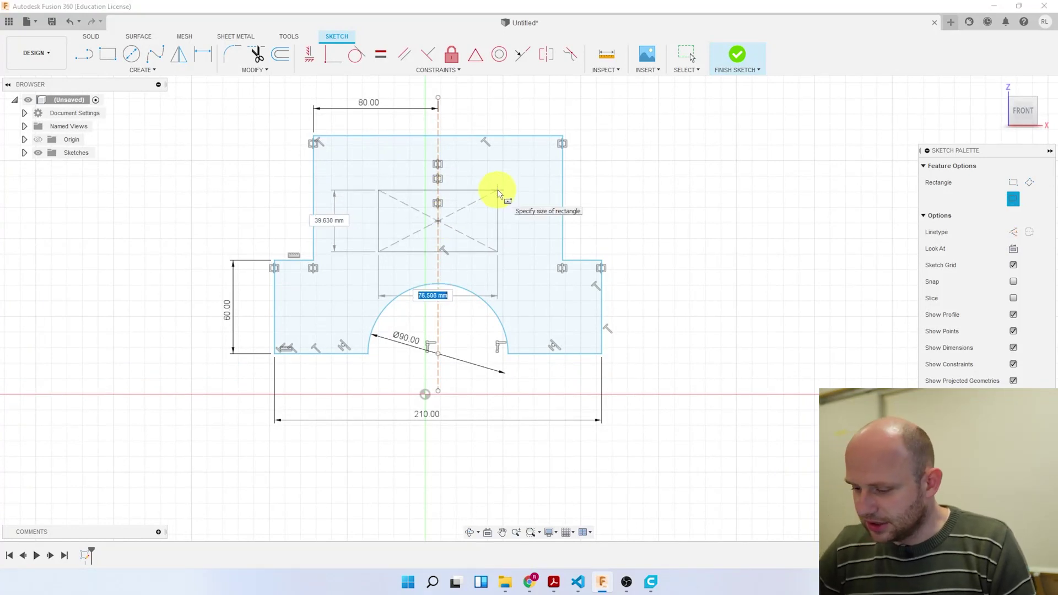
key("Tab")
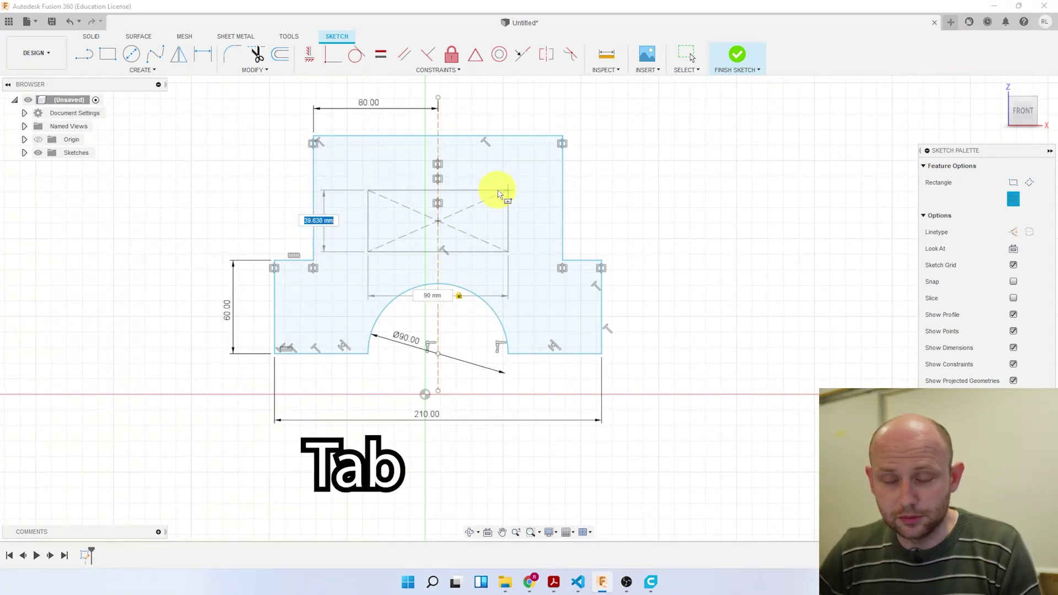
type("30")
key("Return")
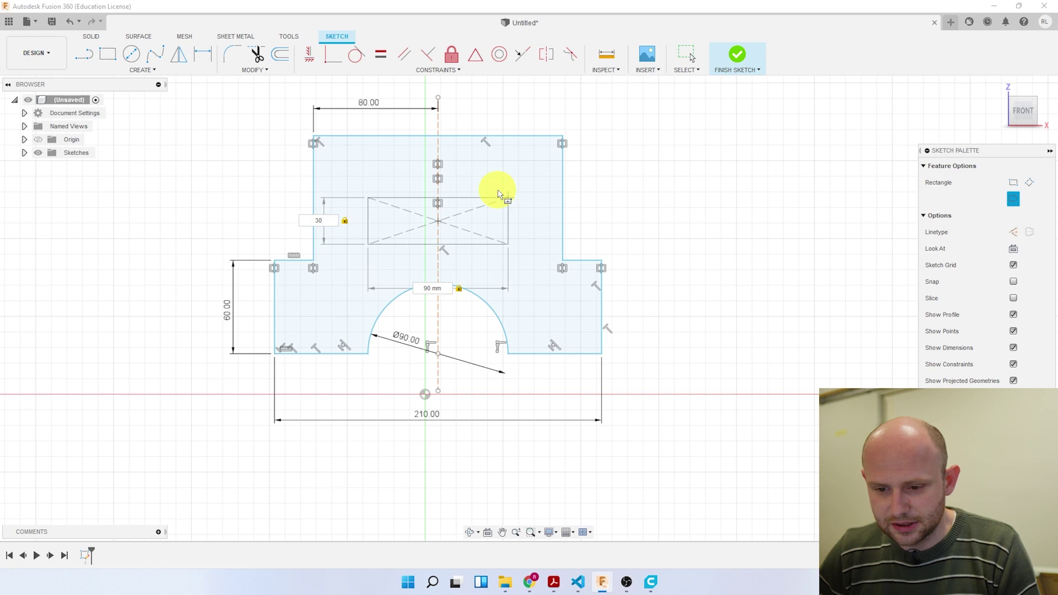
key("Escape")
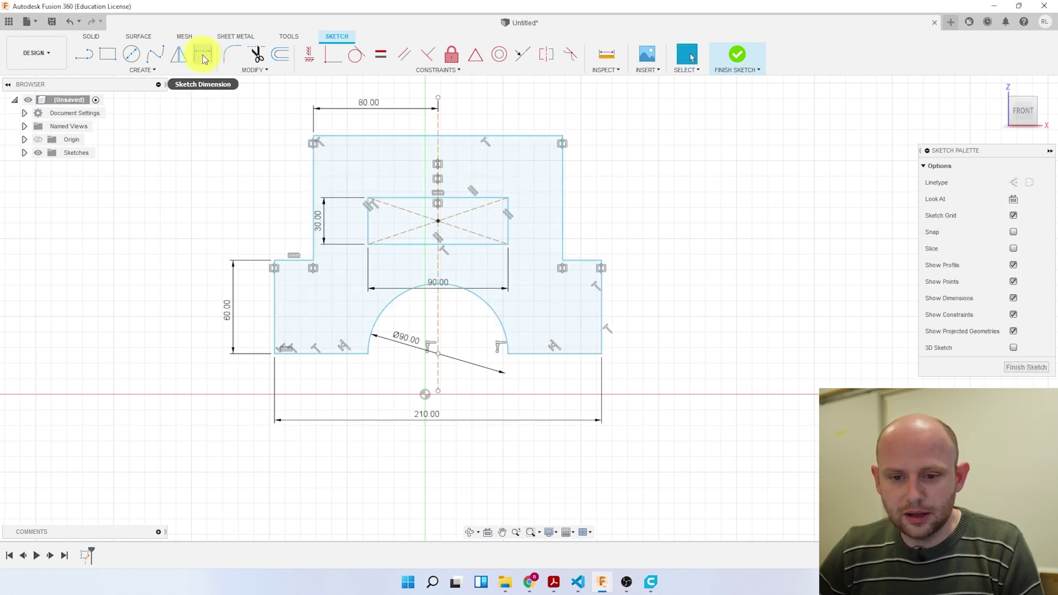
Dimension the rectangle's bottom edge 50 mm below the outline's top edge.
left_click(203, 53)
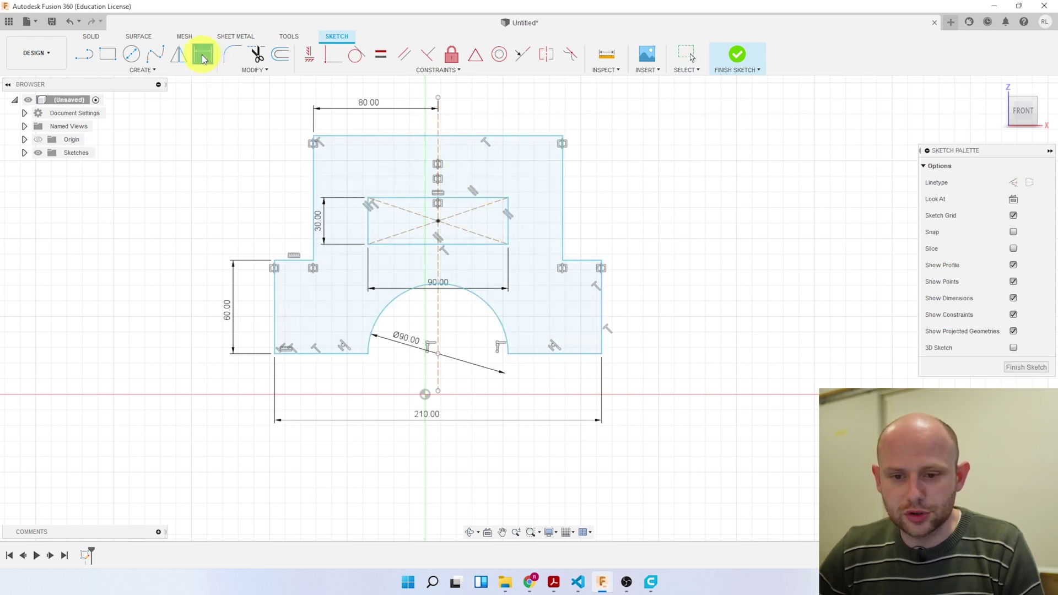
left_click(490, 246)
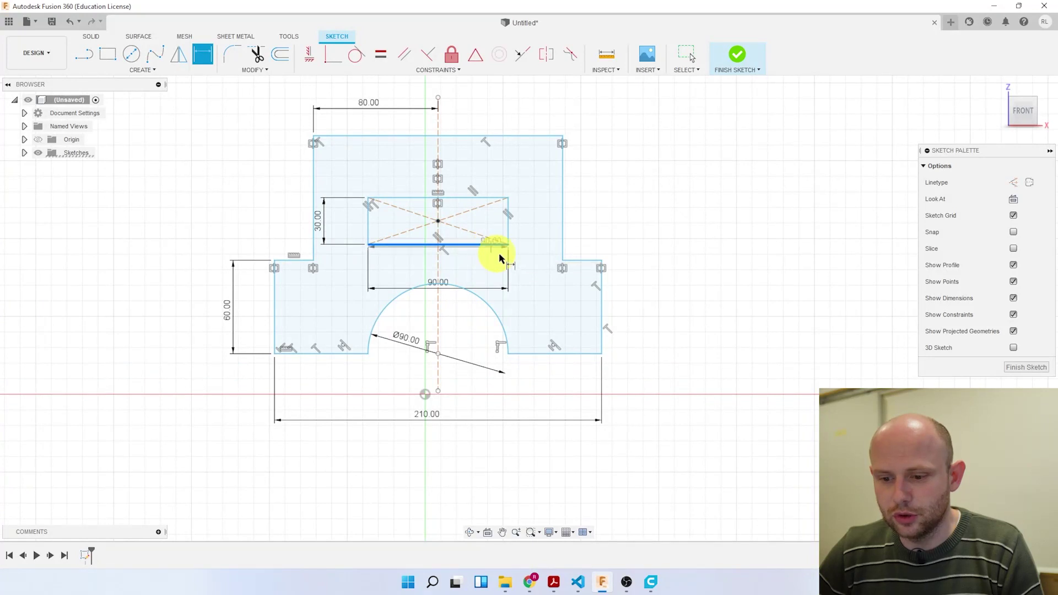
left_click(535, 142)
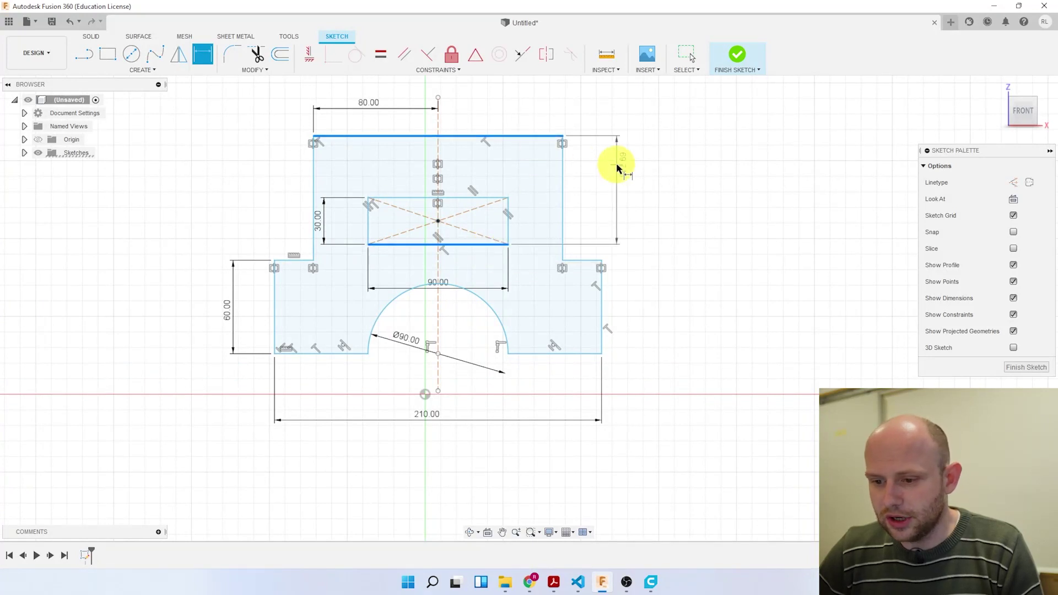
left_click(620, 191)
type("50")
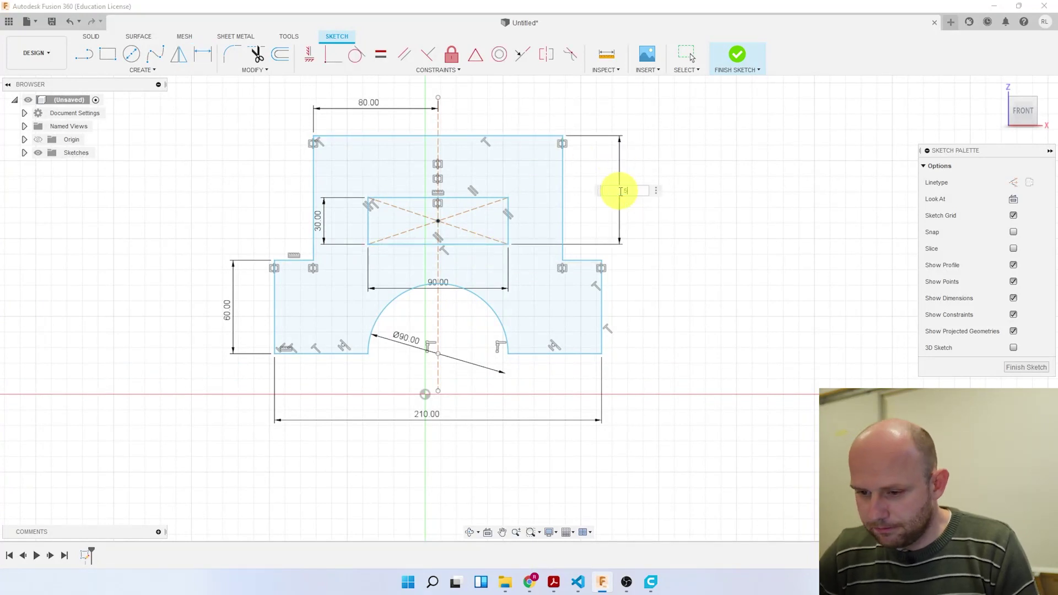
key("Return")
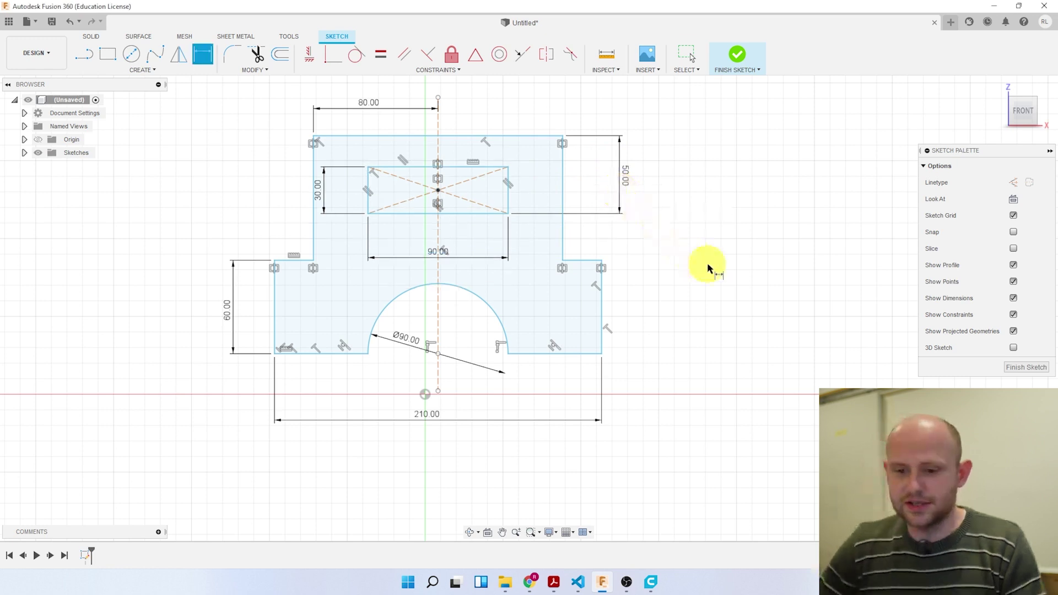
key("Escape")
scroll(449, 130, "up", 3)
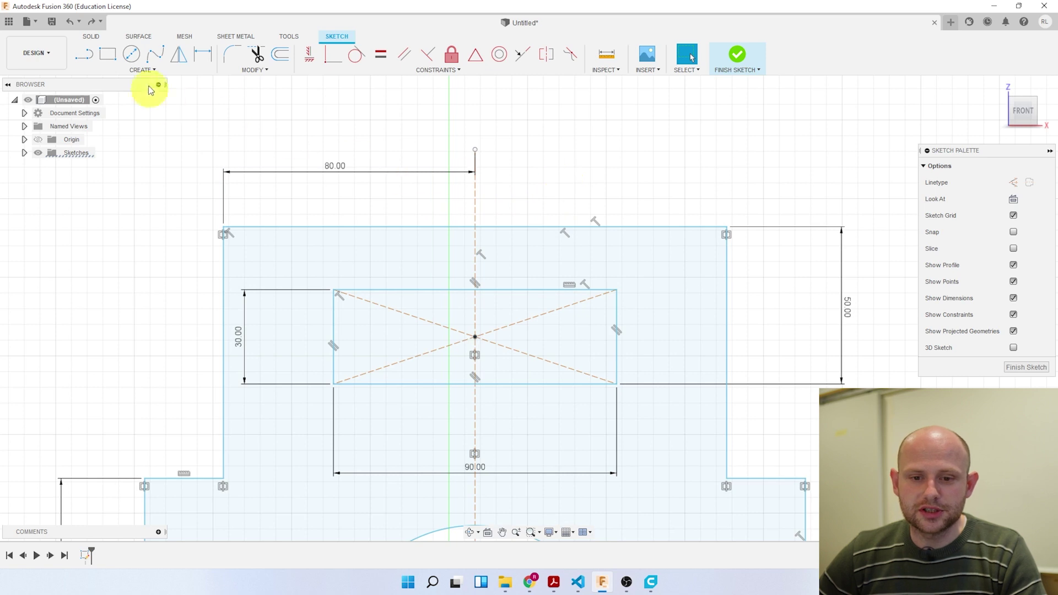
Draw a 40 mm-wide center rectangle on the top edge above the pocket.
left_click(161, 70)
mouse_move(98, 95)
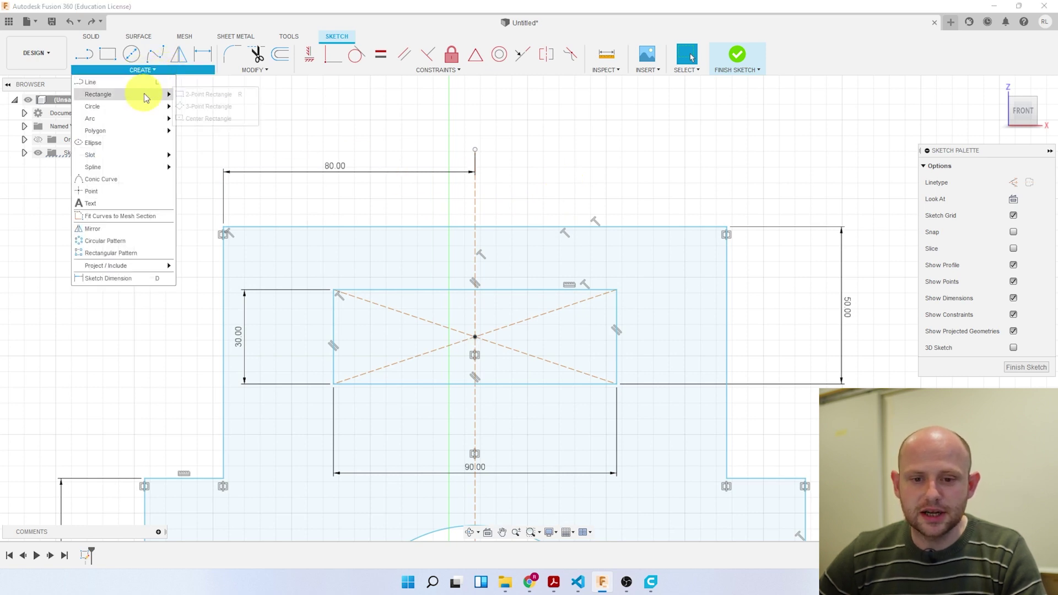
left_click(198, 118)
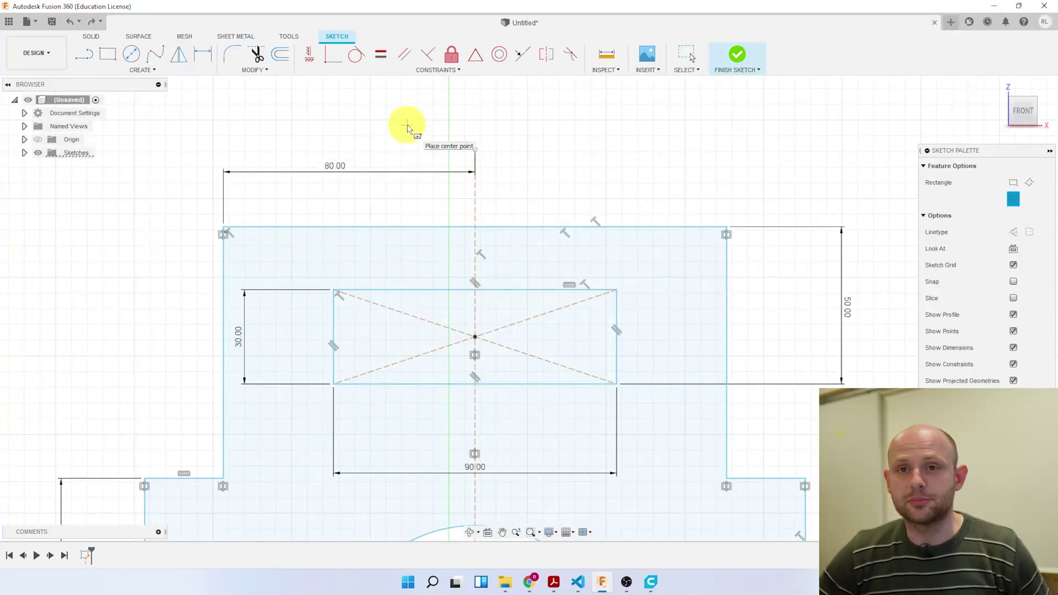
left_click(475, 226)
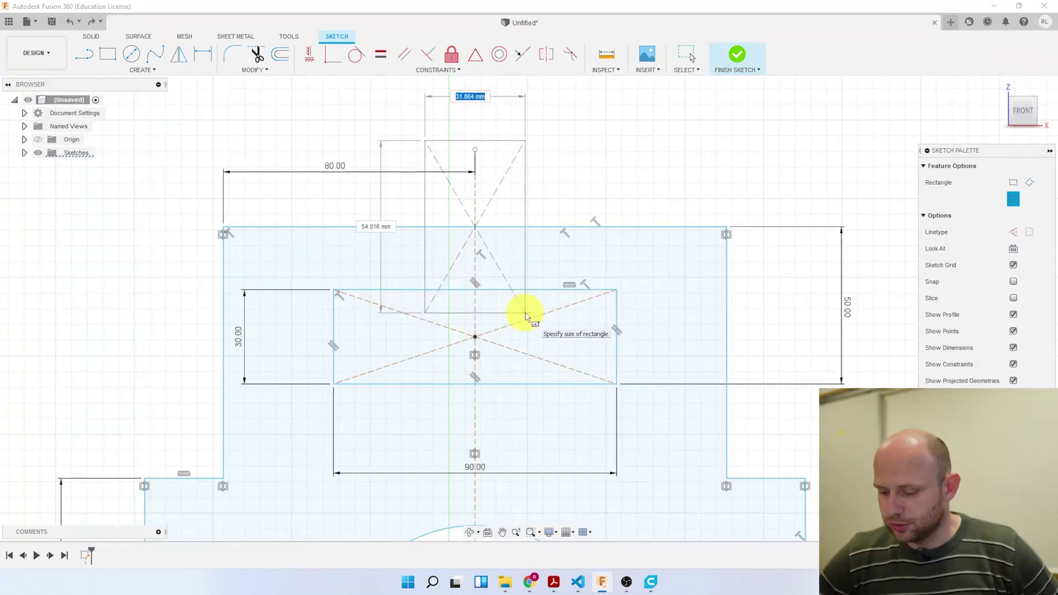
type("40")
key("Tab")
key("Return")
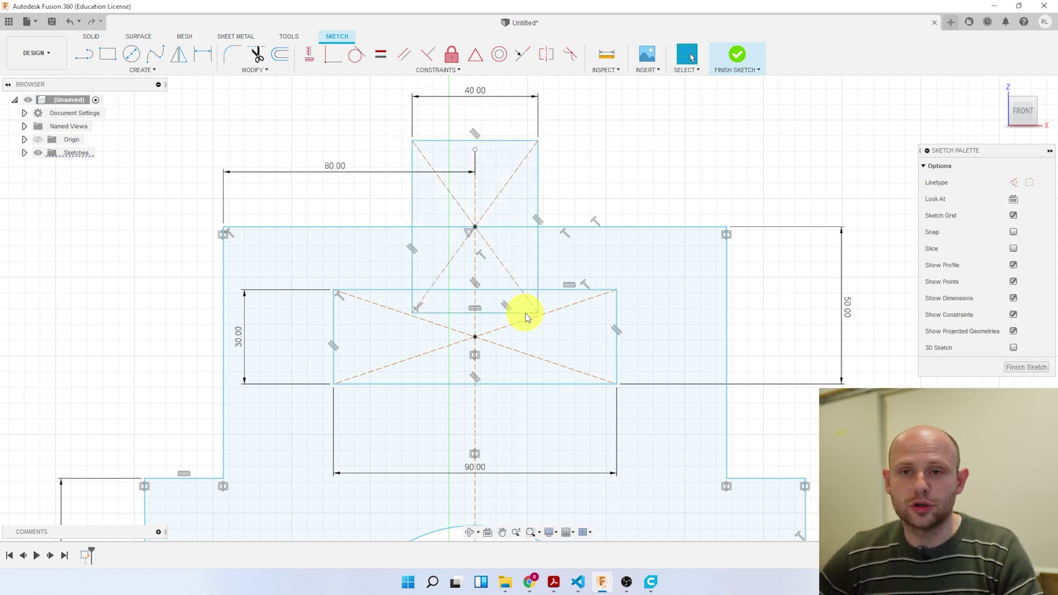
Trim the overlapping lines so the 40 mm opening joins the 90 mm pocket.
left_click(257, 55)
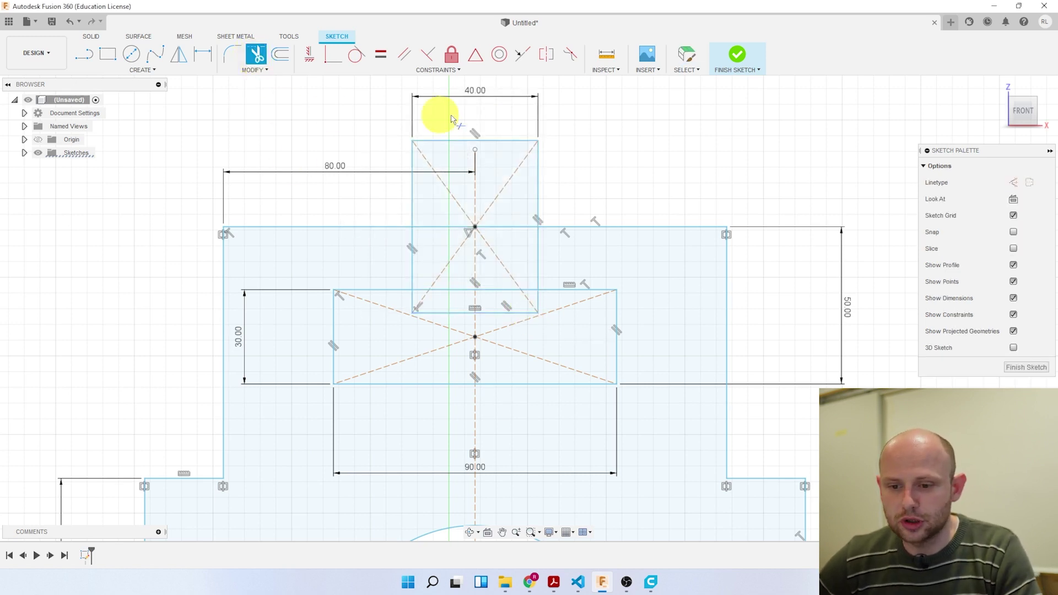
left_click(455, 142)
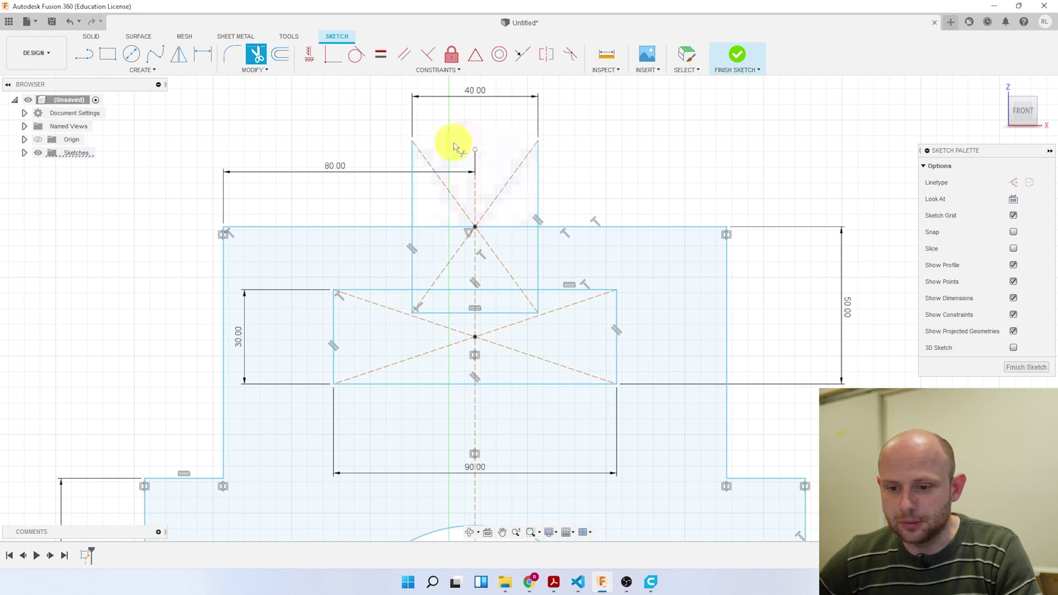
left_click(412, 156)
left_click(538, 177)
left_click(508, 226)
left_click(443, 232)
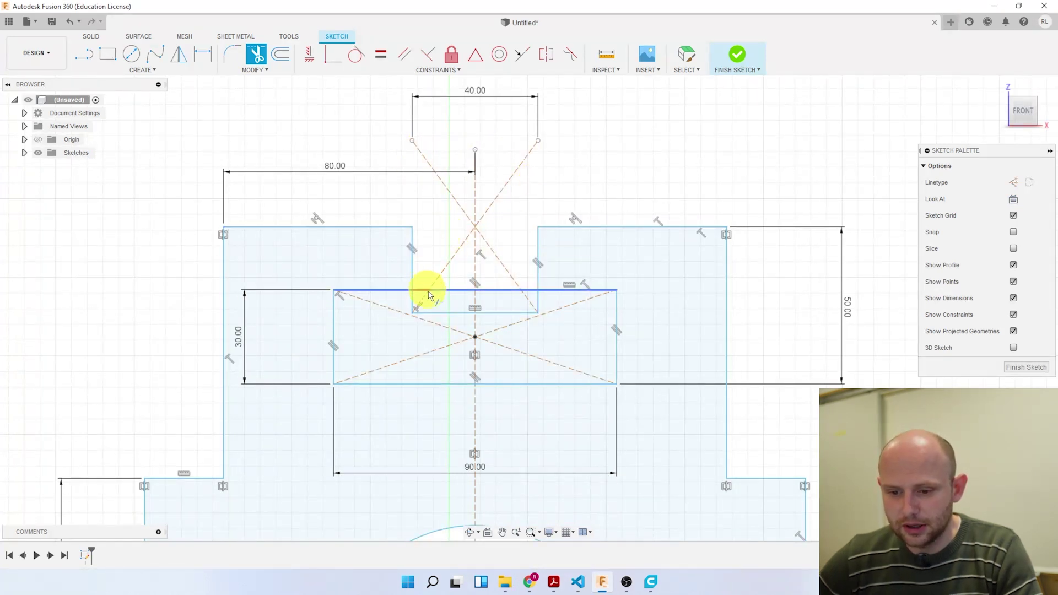
left_click(449, 290)
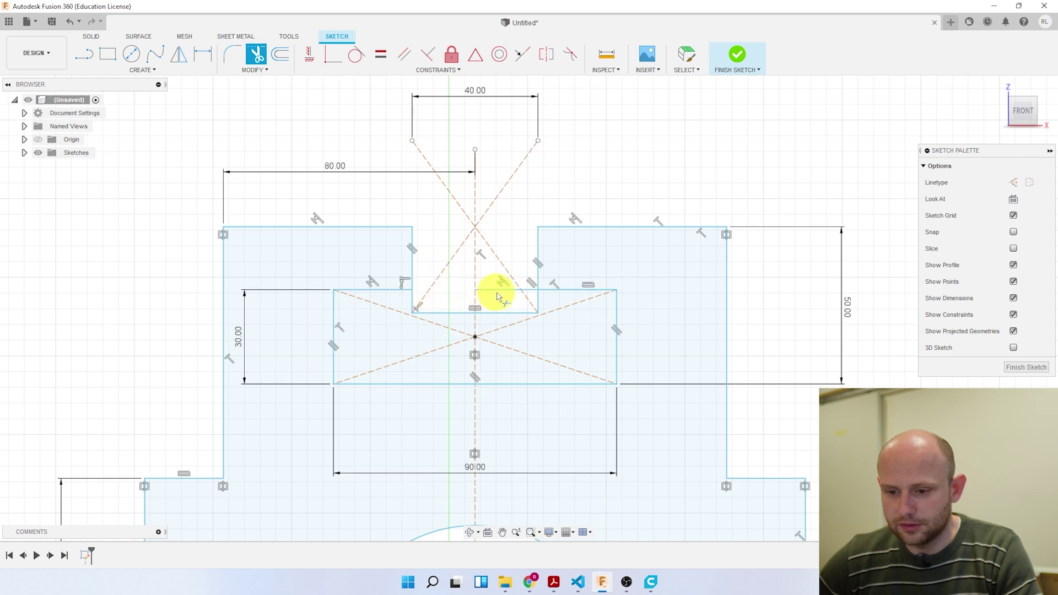
left_click(540, 300)
left_click(441, 313)
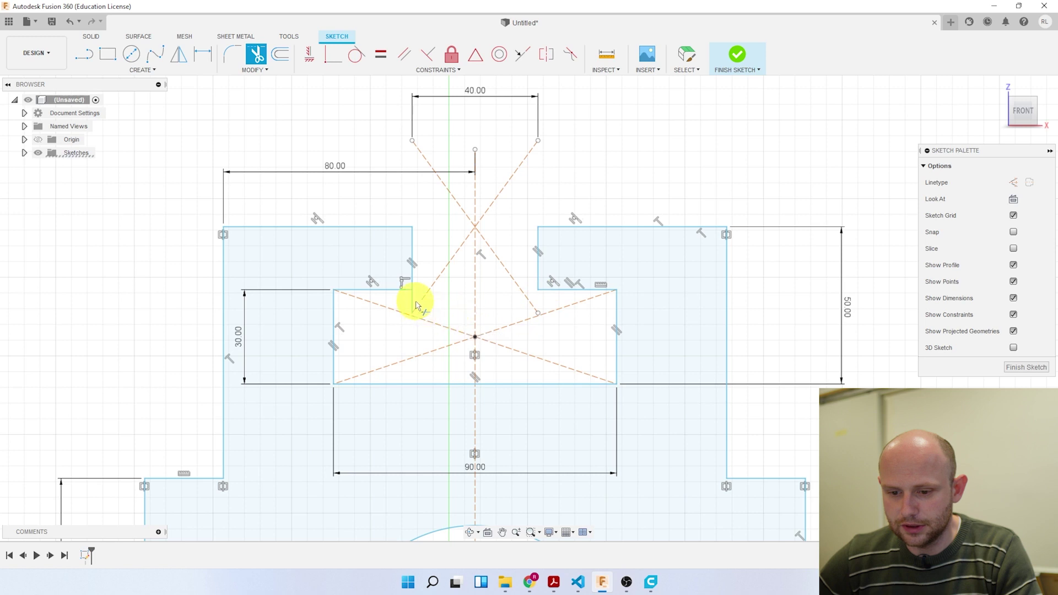
scroll(682, 354, "down", 3)
scroll(715, 355, "down", 2)
key("Escape")
scroll(716, 413, "up", 3)
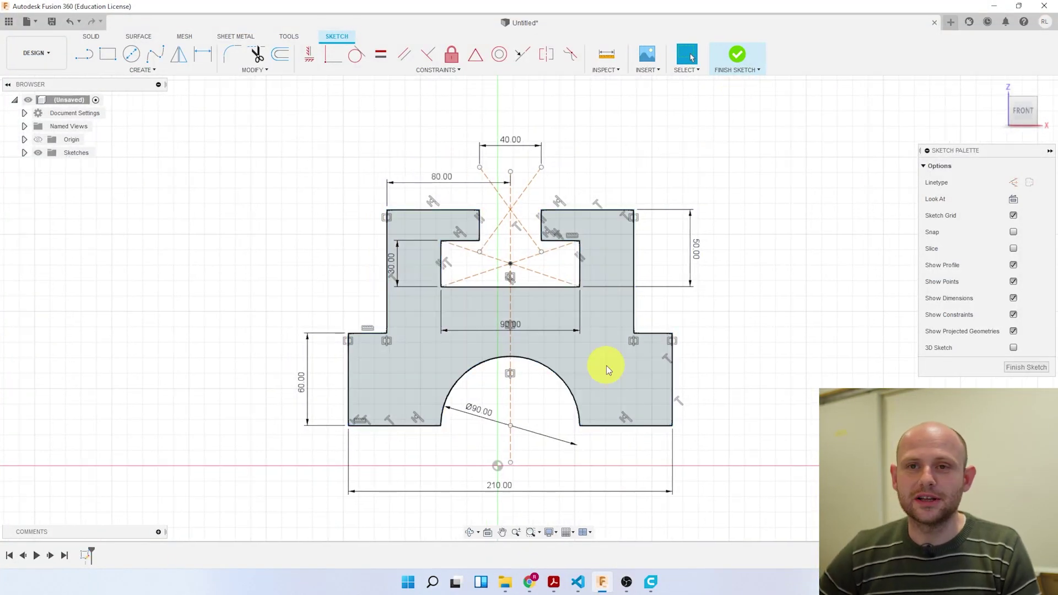
Finish the sketch and extrude the T-slotted profile 105 mm into a solid body.
left_click(606, 366)
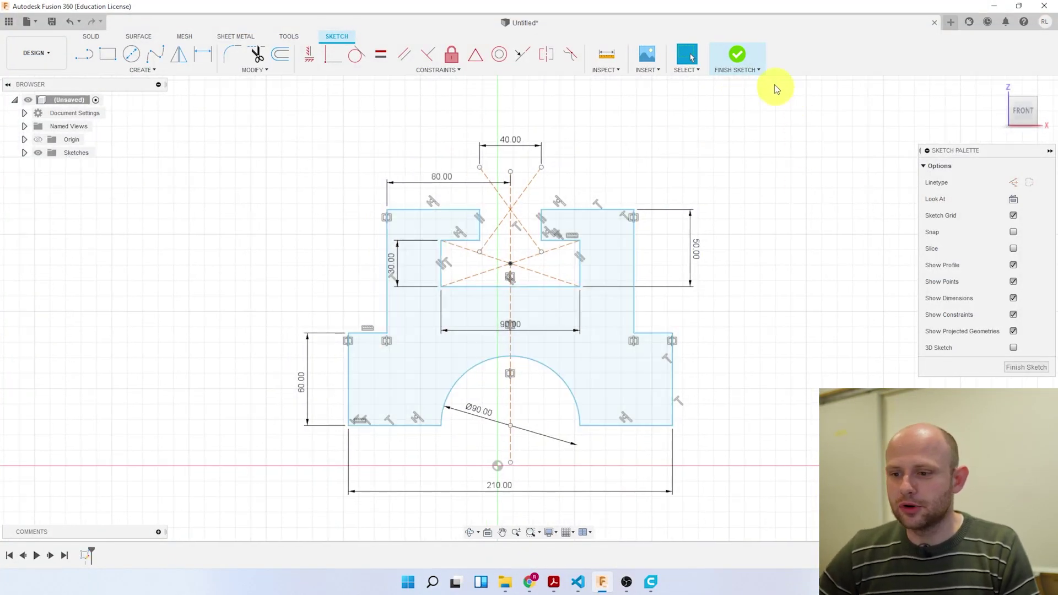
left_click(738, 57)
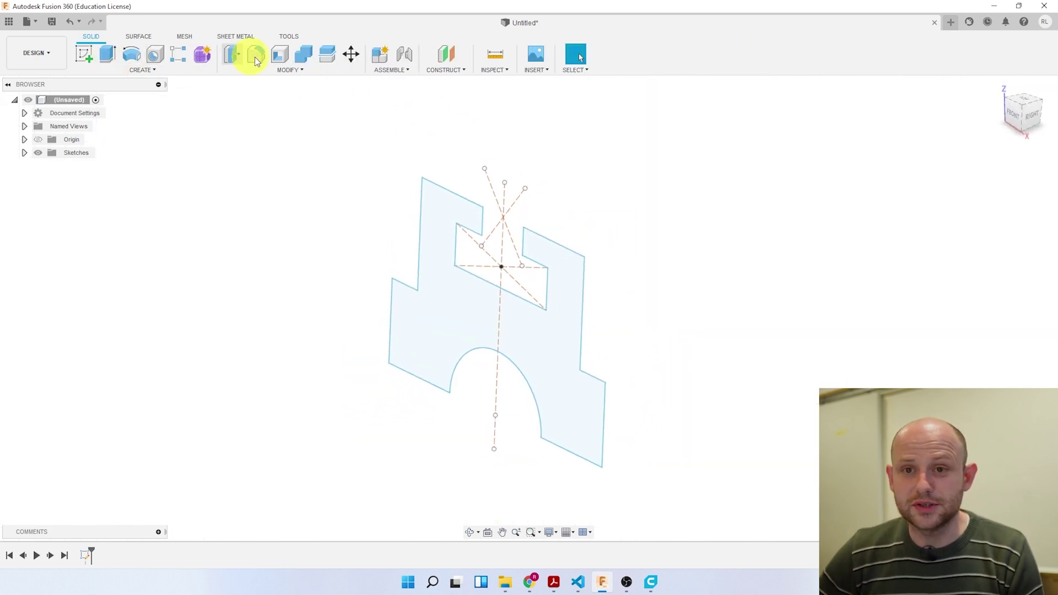
left_click(108, 58)
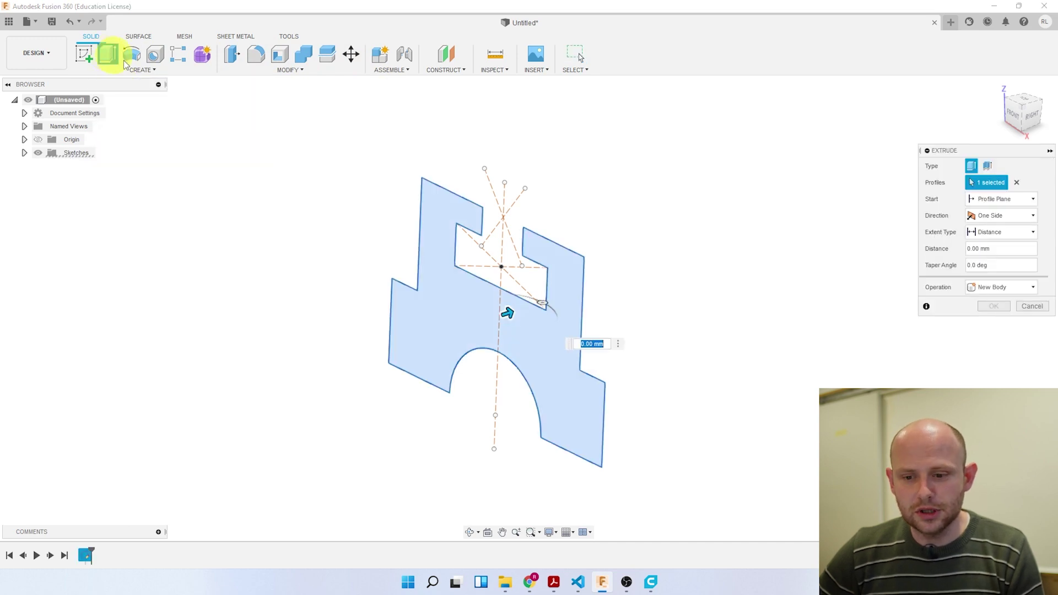
left_click_drag(503, 319, 384, 357)
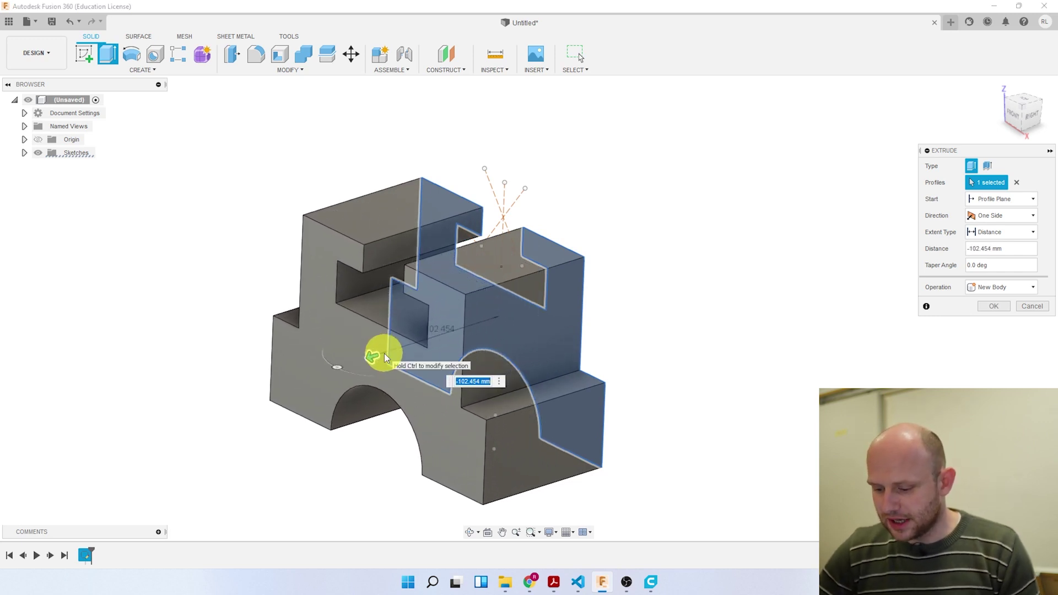
key("Return")
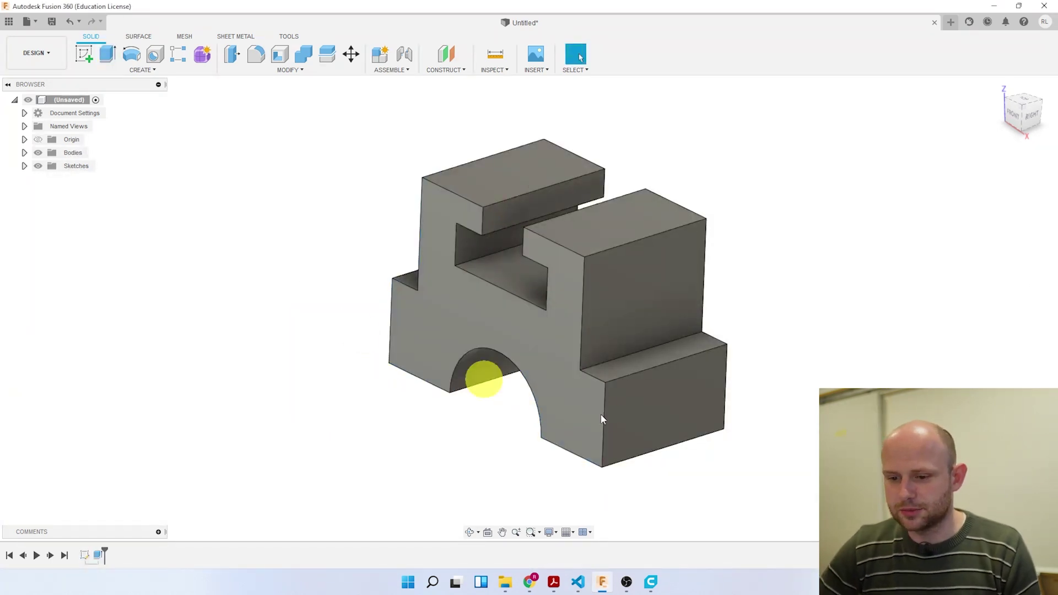
mouse_move(633, 343)
middle_mouse_down("shift")
mouse_move(679, 337)
mouse_move(615, 341)
middle_mouse_up("shift")
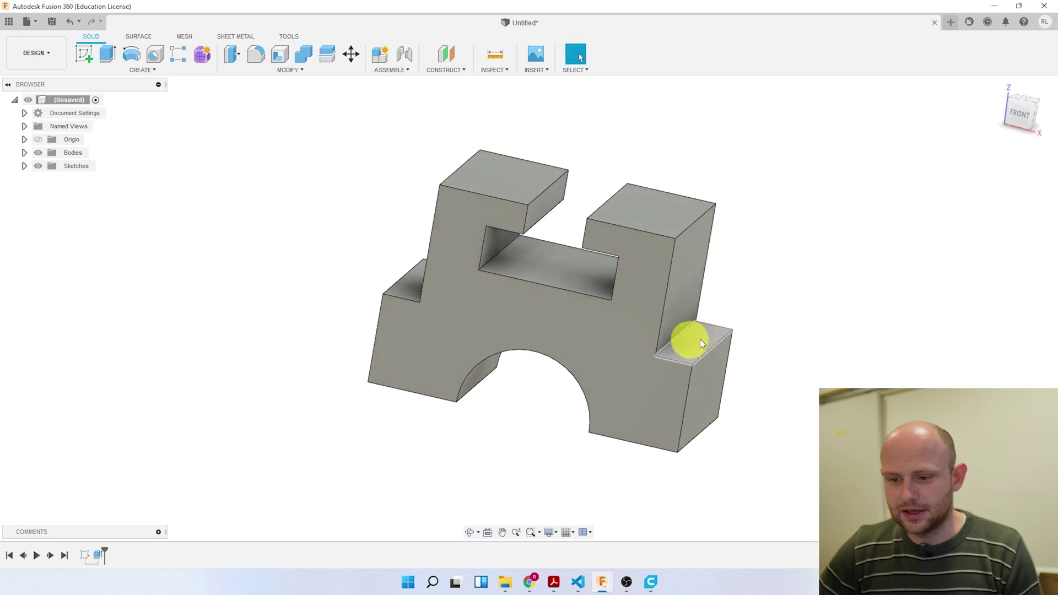
Zoom in and select the T-slot's floor face on the extruded block.
scroll(461, 306, "up", 3)
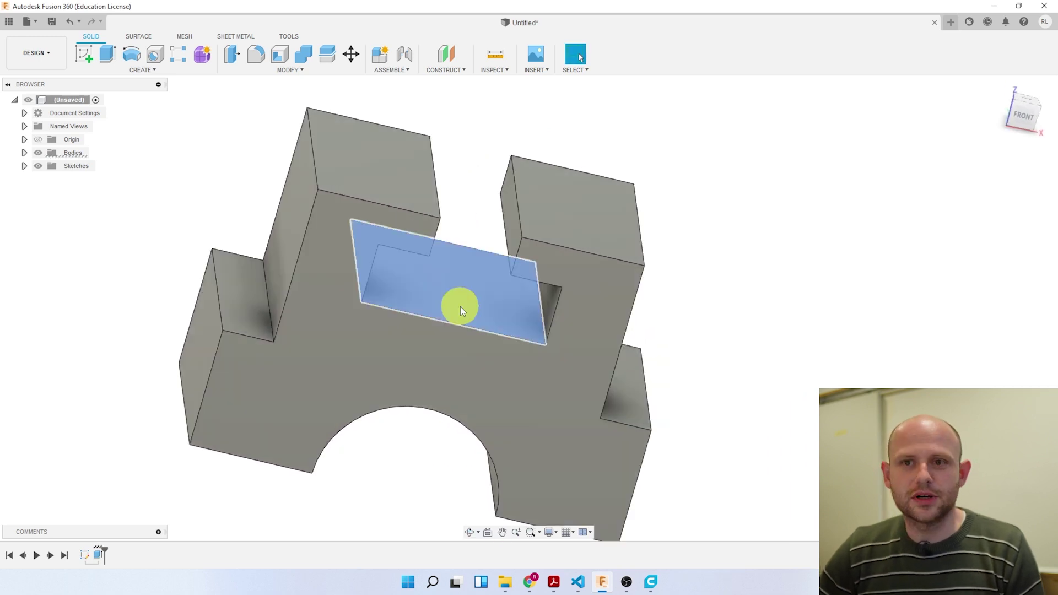
left_click(463, 305)
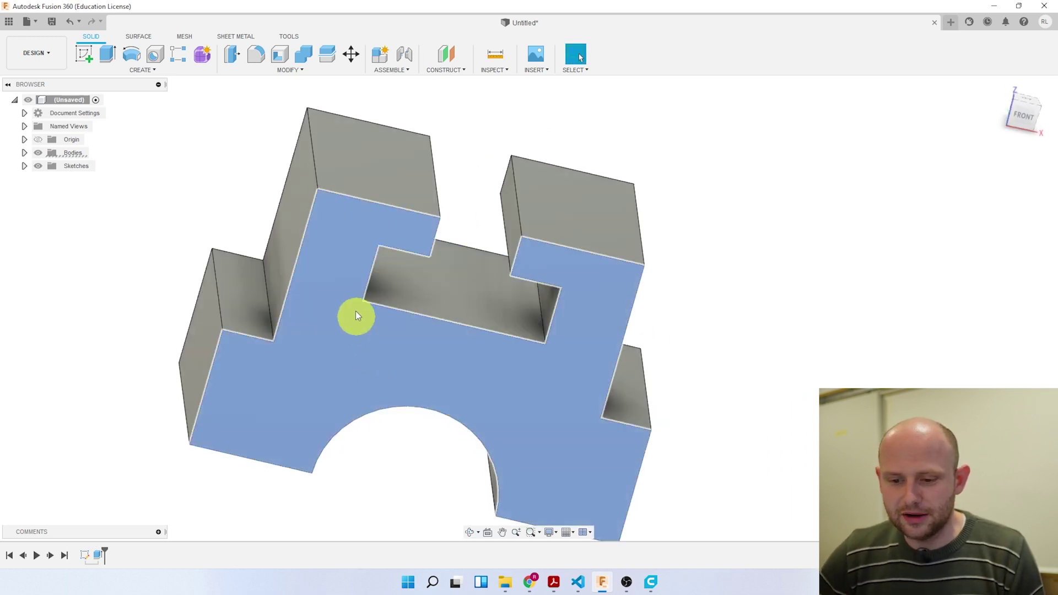
left_click(359, 331)
left_click(282, 267)
left_click(244, 299)
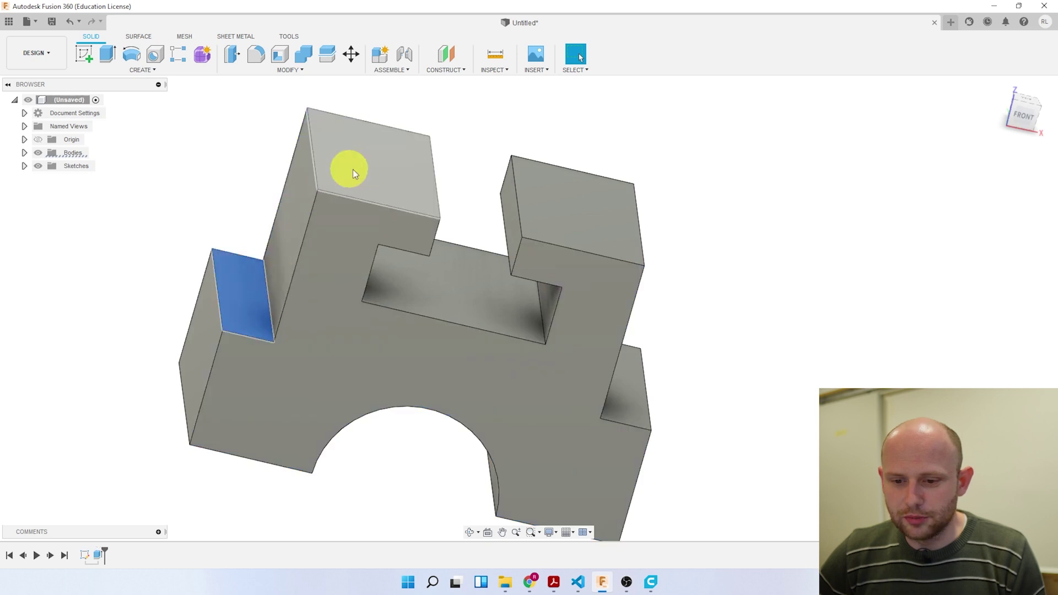
left_click(463, 313)
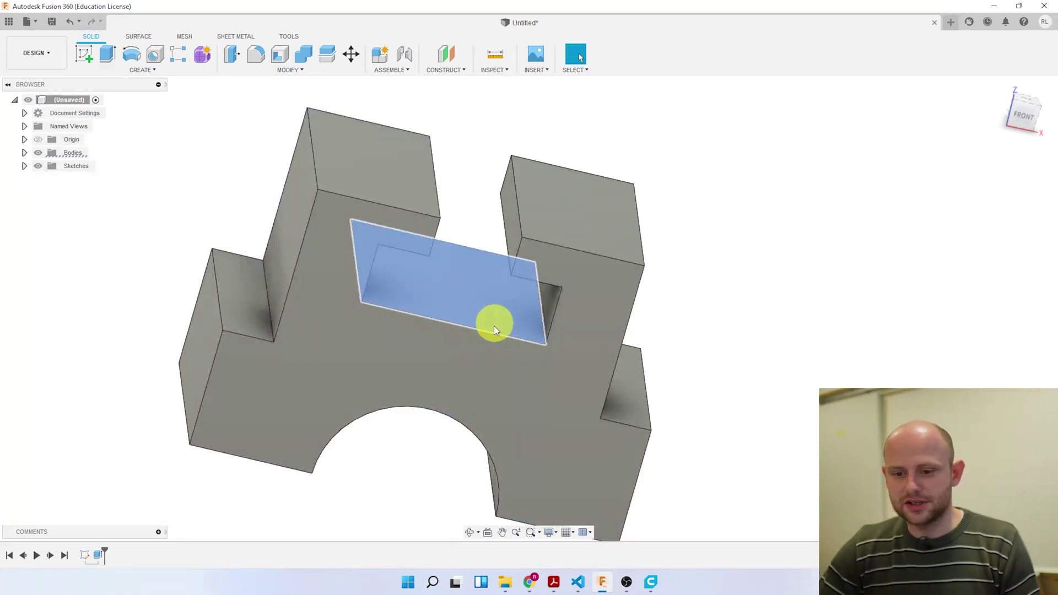
left_click(83, 54)
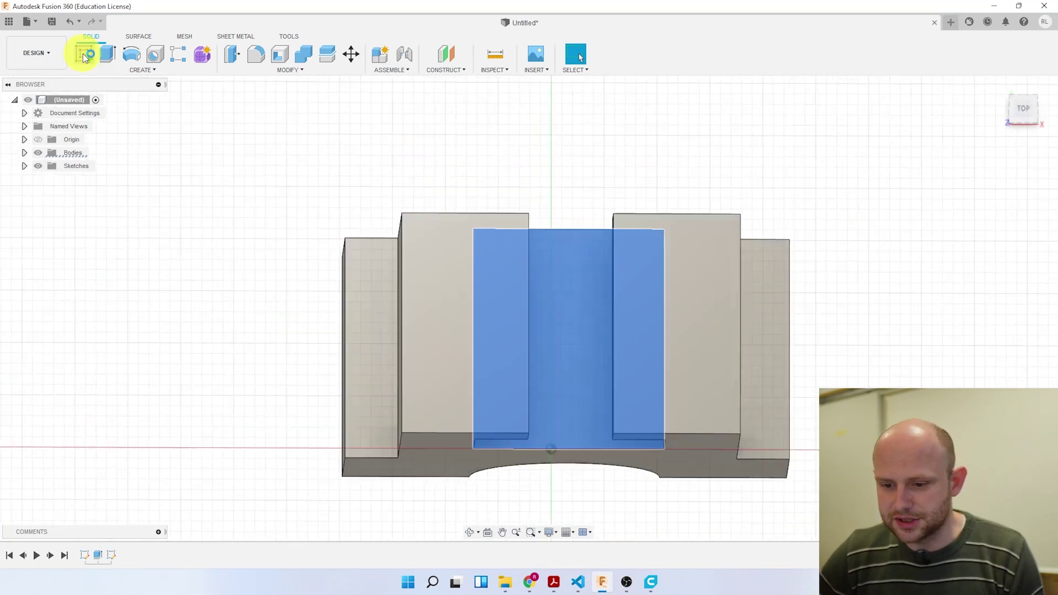
Create a sketch on the T-slot floor and activate the Center Diameter Circle tool.
mouse_move(579, 386)
middle_mouse_down()
mouse_move(371, 336)
mouse_move(432, 316)
middle_mouse_up()
middle_click_drag(474, 255, 640, 262, "shift")
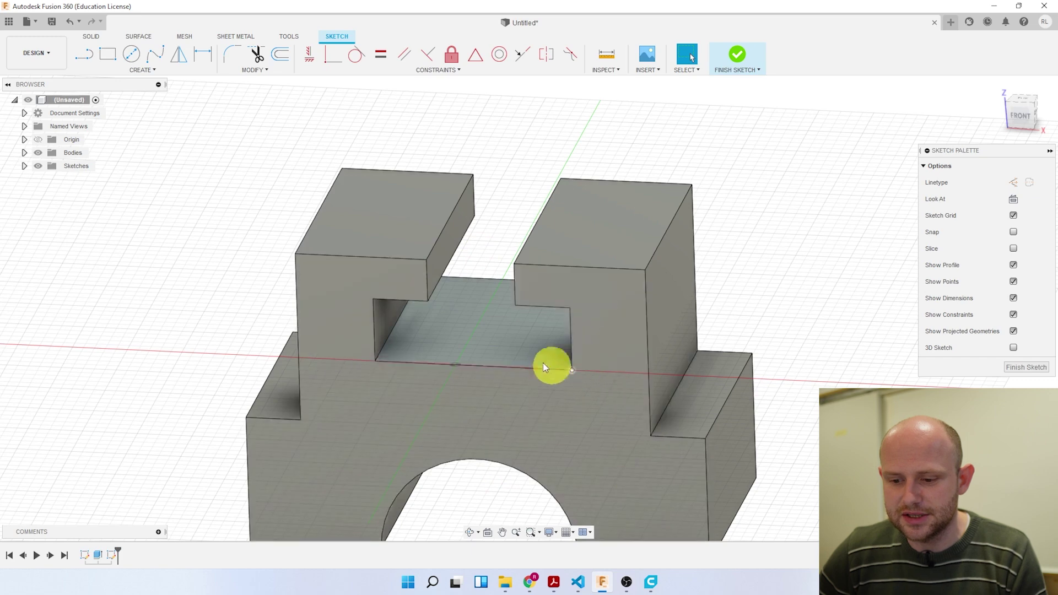
left_click(502, 344)
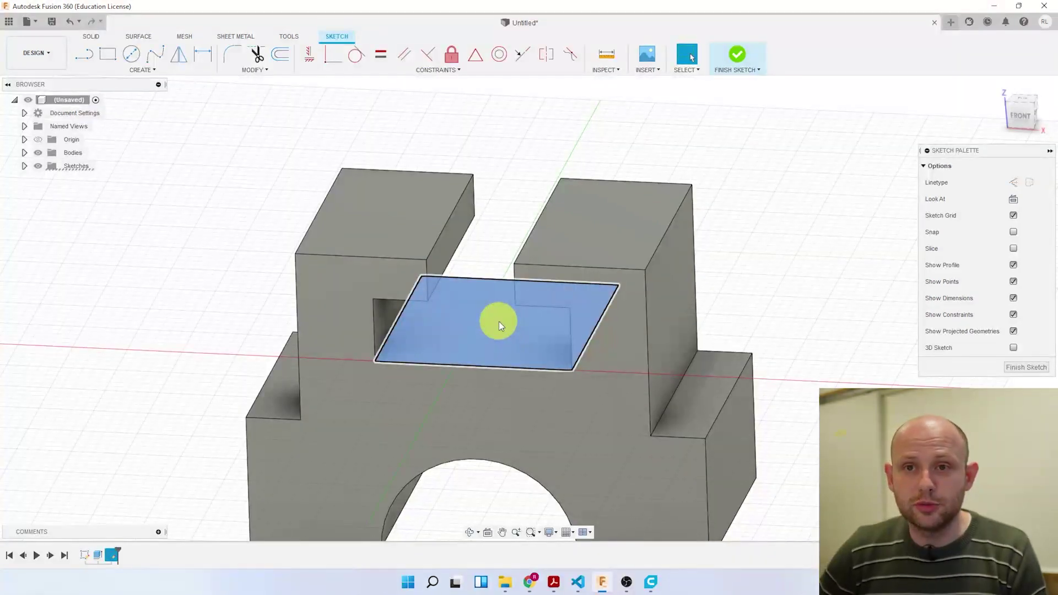
left_click(130, 55)
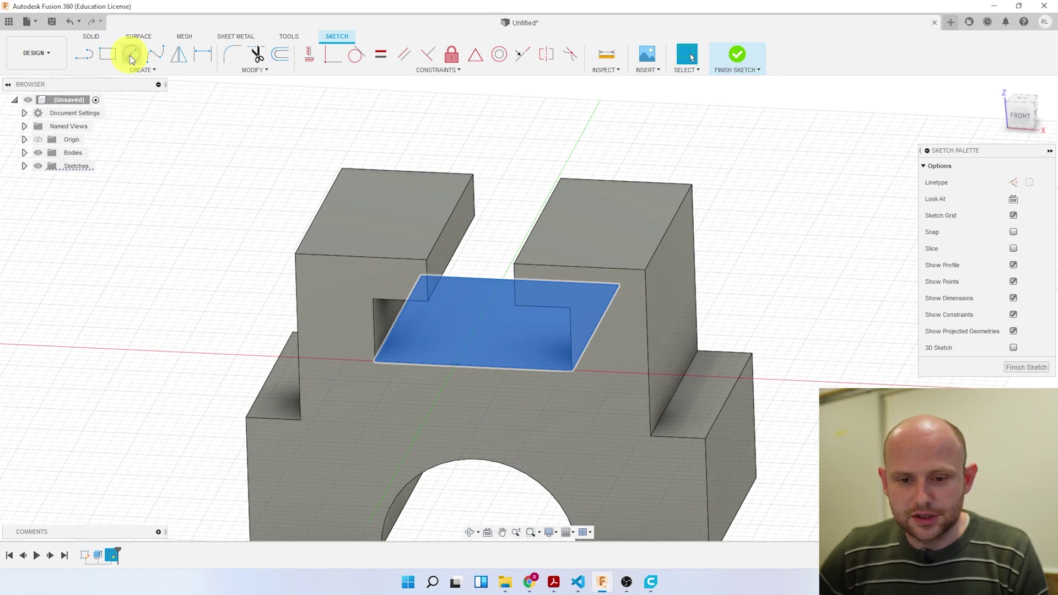
scroll(510, 280, "down", 2)
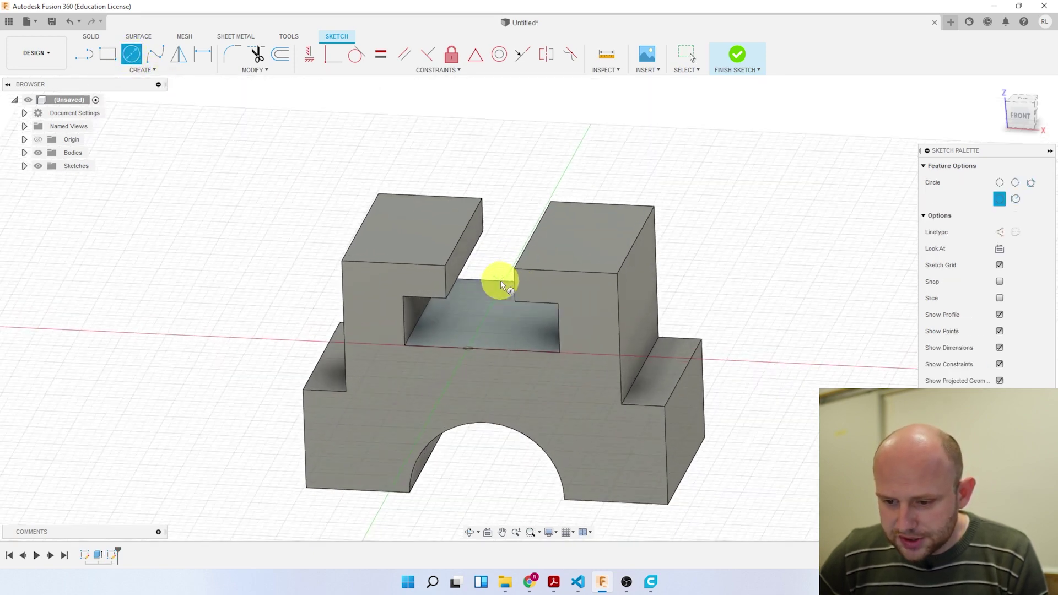
Place a 75 mm diameter circle on the slot floor and finish the sketch.
scroll(499, 278, "up", 6)
scroll(507, 307, "down", 2)
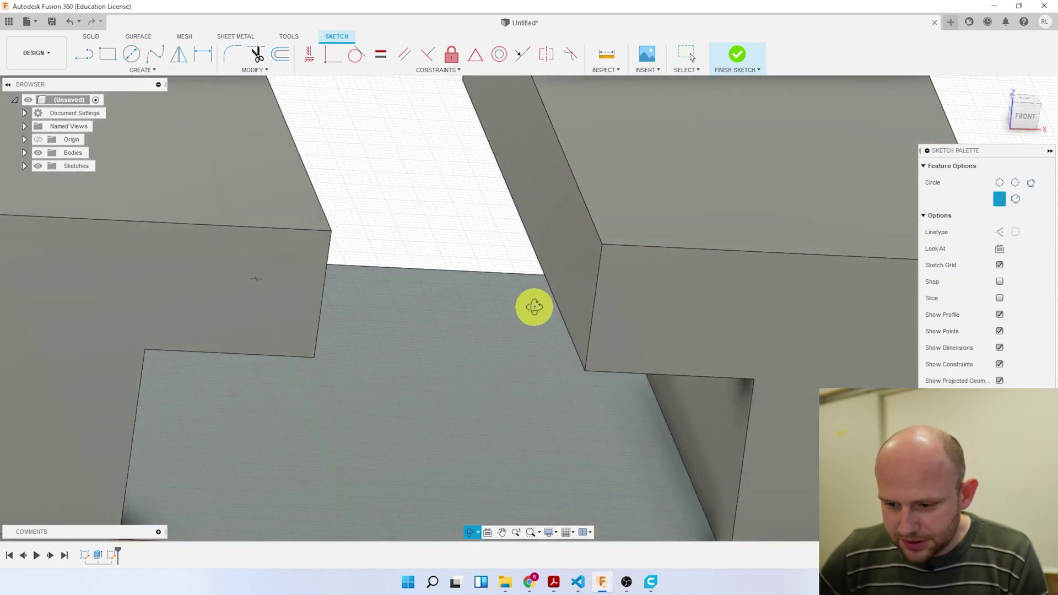
scroll(510, 307, "up", 2)
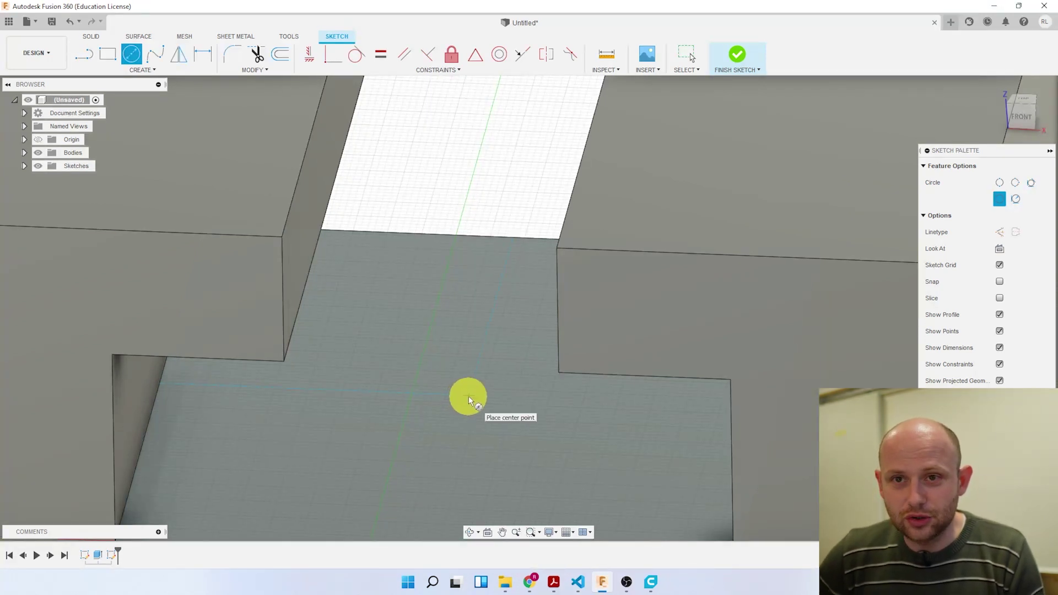
left_click(469, 395)
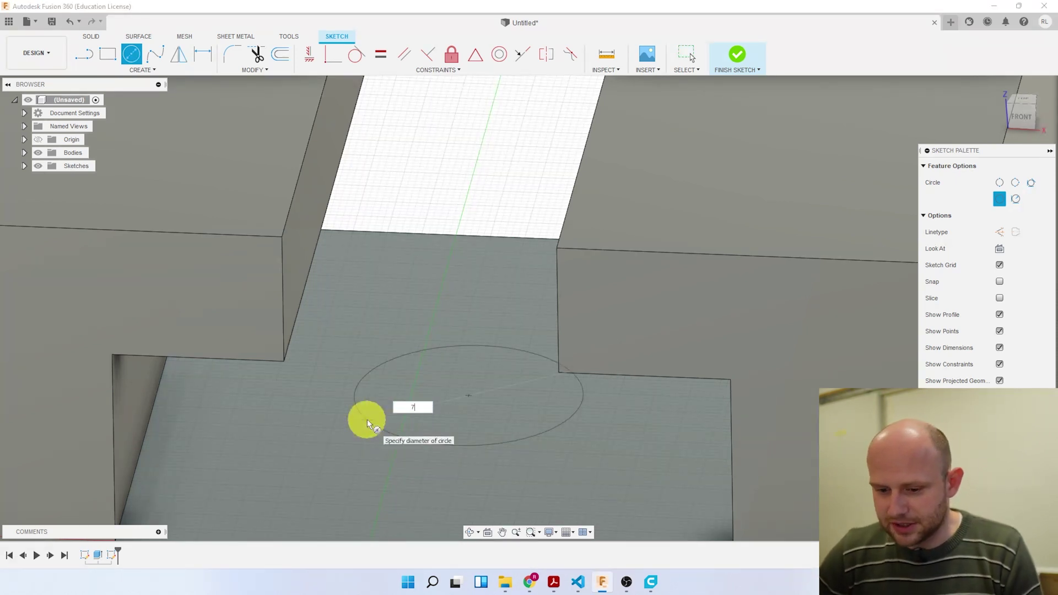
type("75")
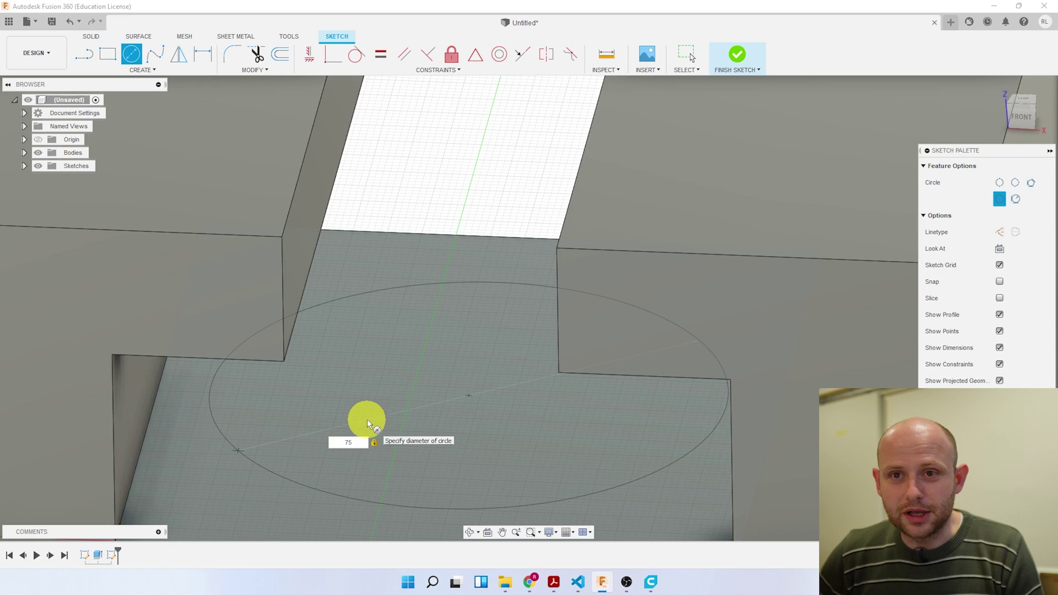
key("Return")
scroll(367, 421, "down", 3)
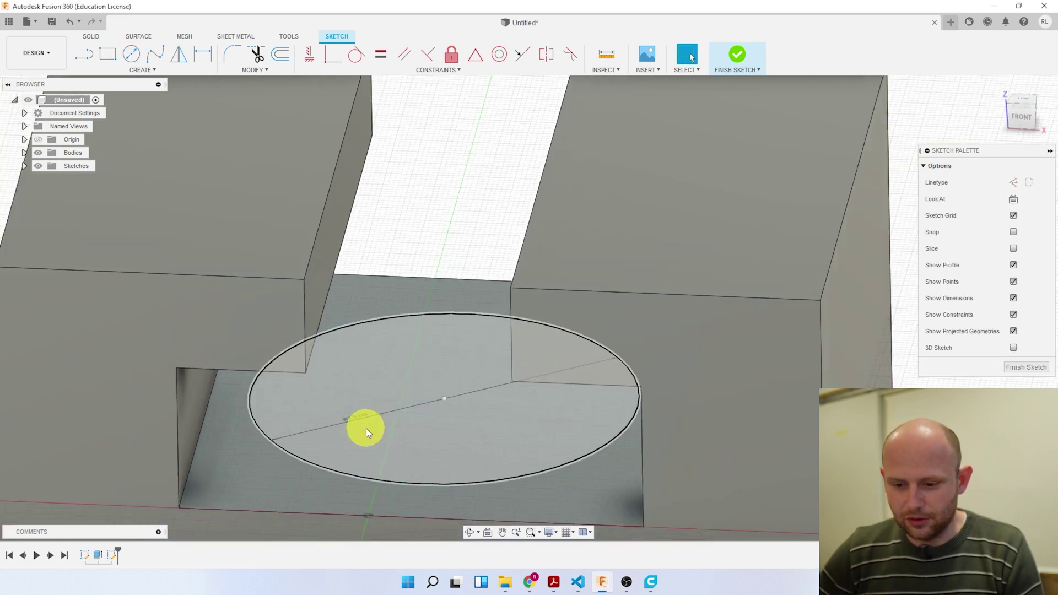
scroll(366, 428, "down", 3)
left_click(737, 54)
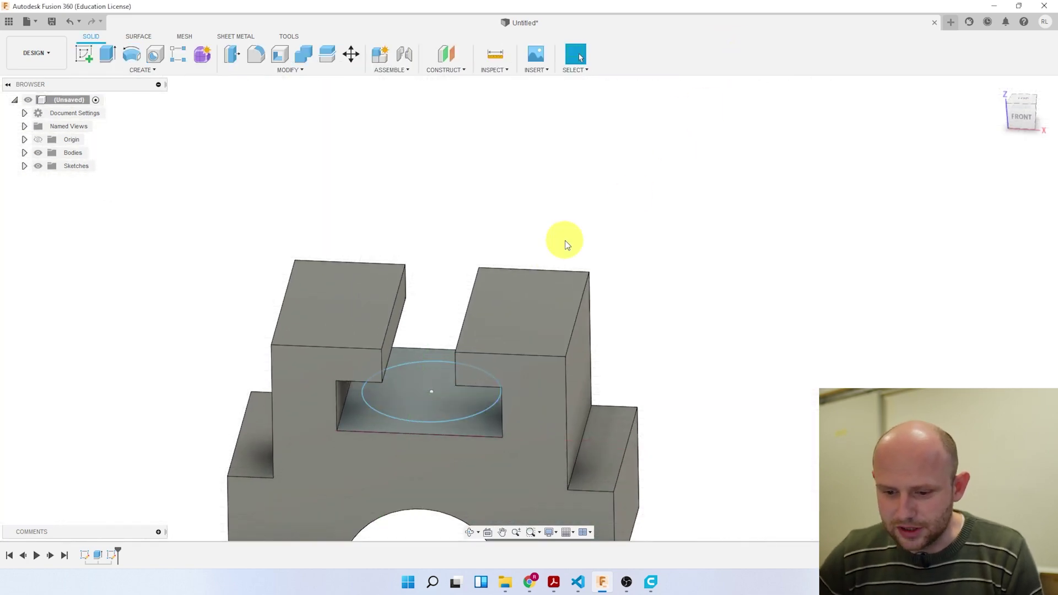
Select the 75 mm circle profile and extrude it upward through the block.
scroll(474, 353, "up", 3)
left_click(475, 353)
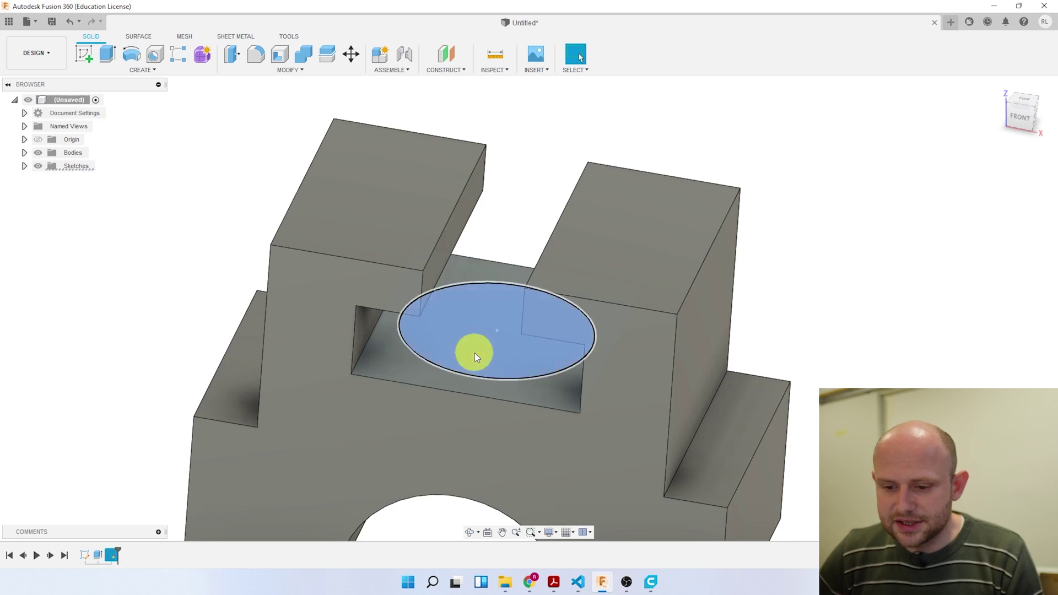
left_click(108, 55)
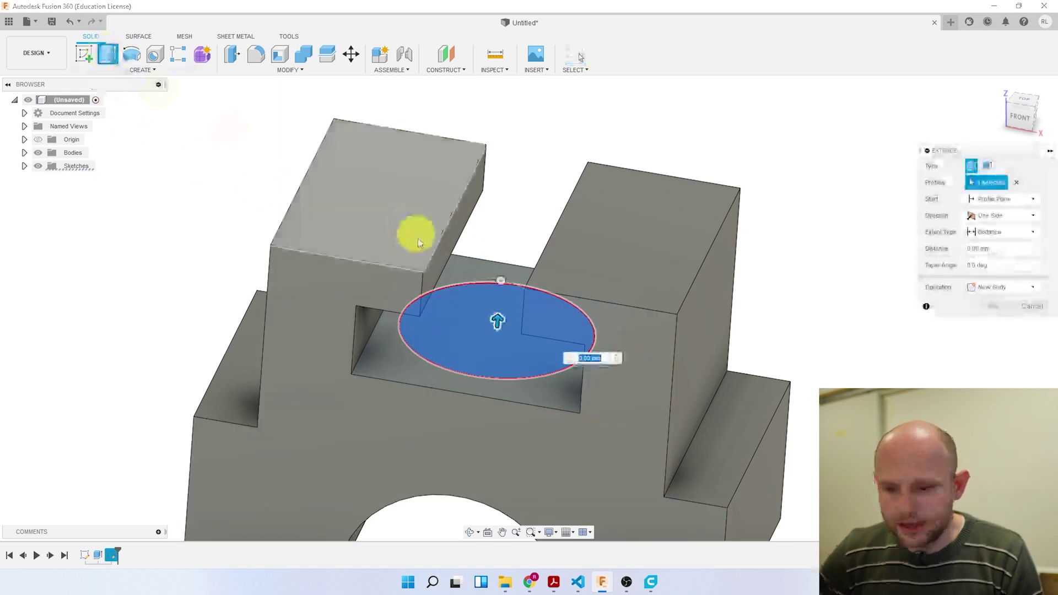
left_click_drag(497, 318, 501, 314)
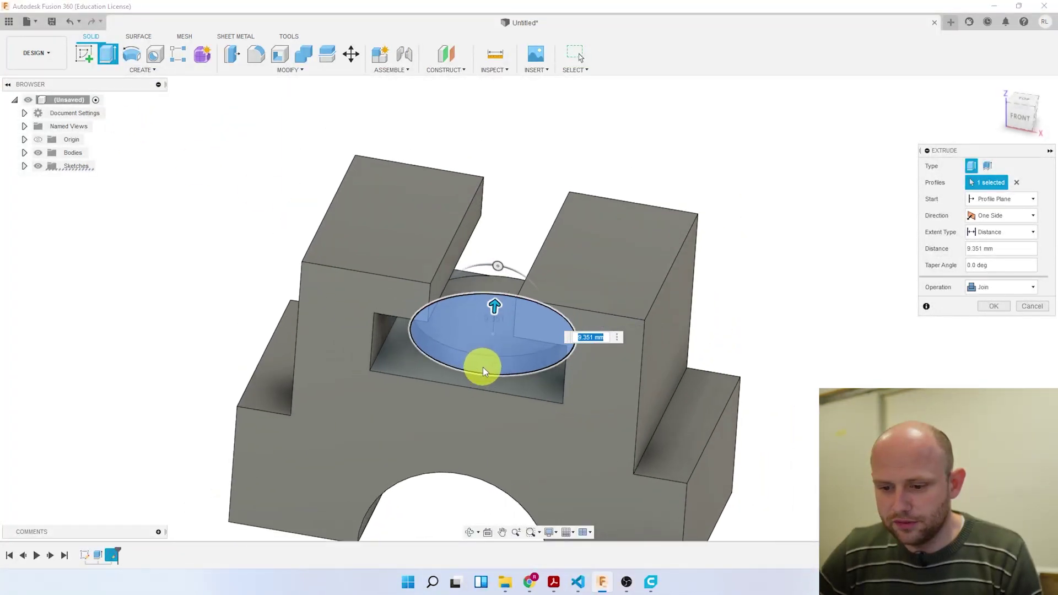
middle_click_drag(482, 367, 497, 348, "shift")
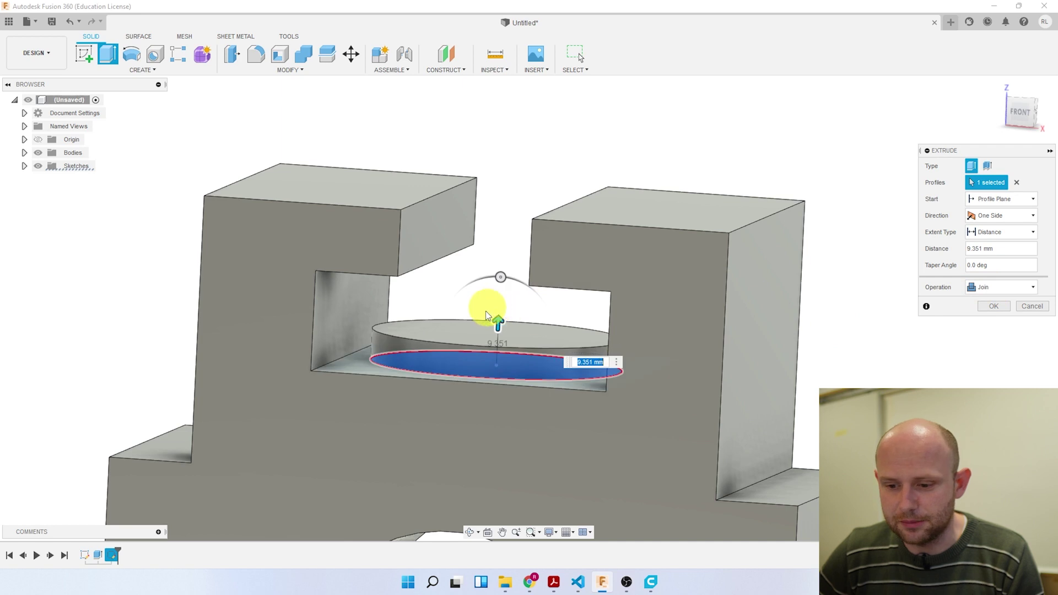
middle_click_drag(490, 307, 514, 274, "shift")
left_click_drag(514, 274, 516, 179)
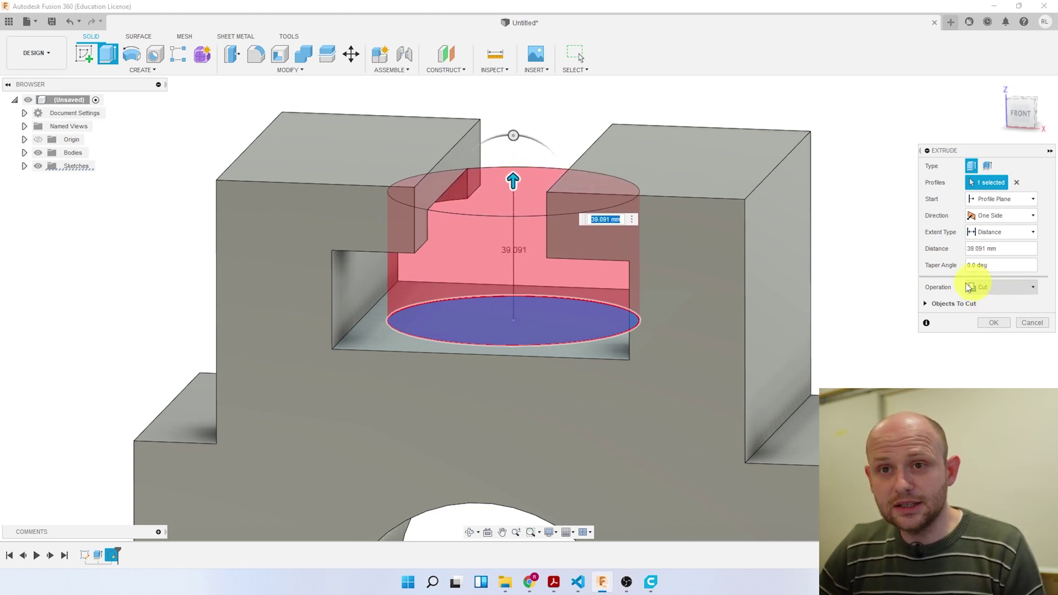
left_click_drag(511, 178, 513, 122)
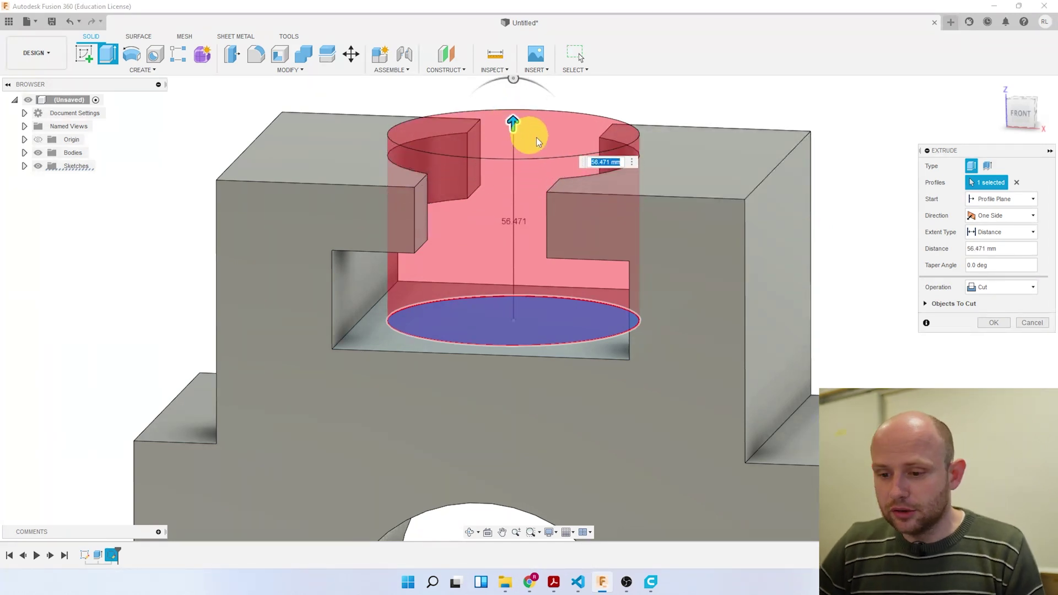
Set the extrusion to Cut with extent To Object at the block's top face.
left_click(1000, 287)
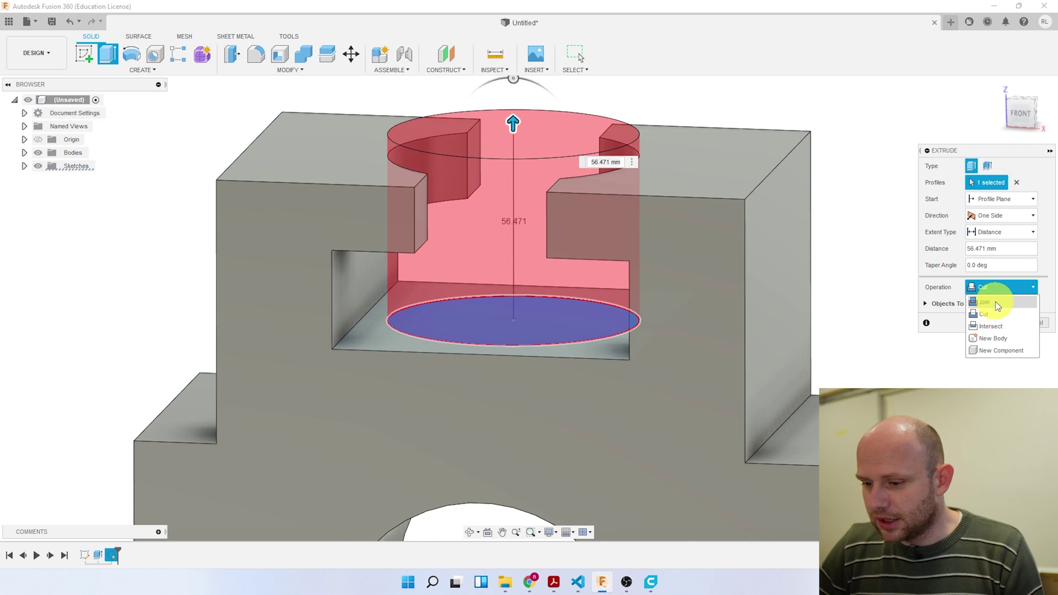
left_click(995, 302)
left_click(999, 286)
left_click(996, 314)
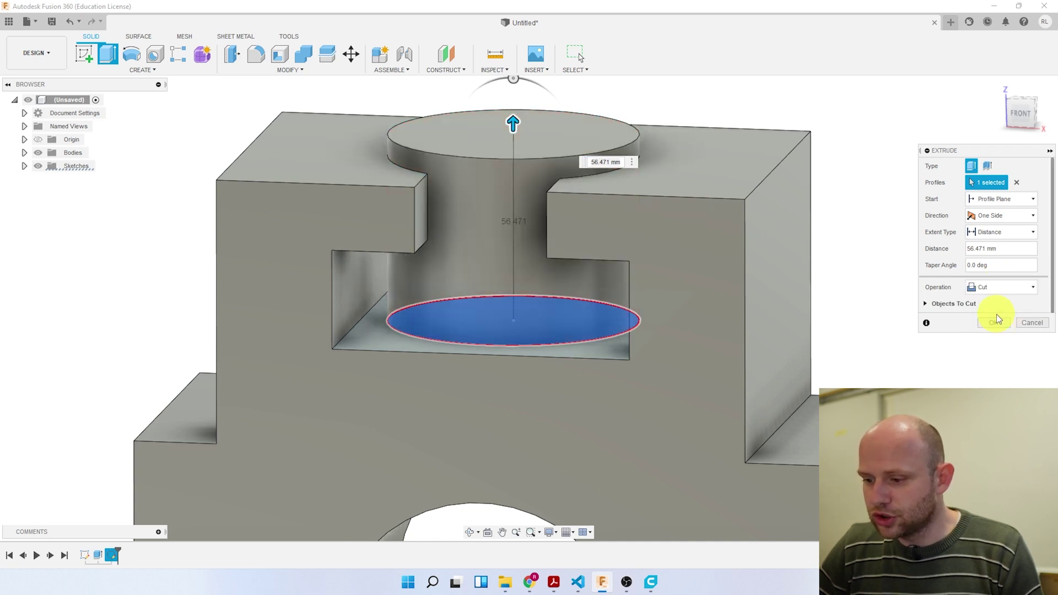
left_click_drag(514, 121, 514, 121)
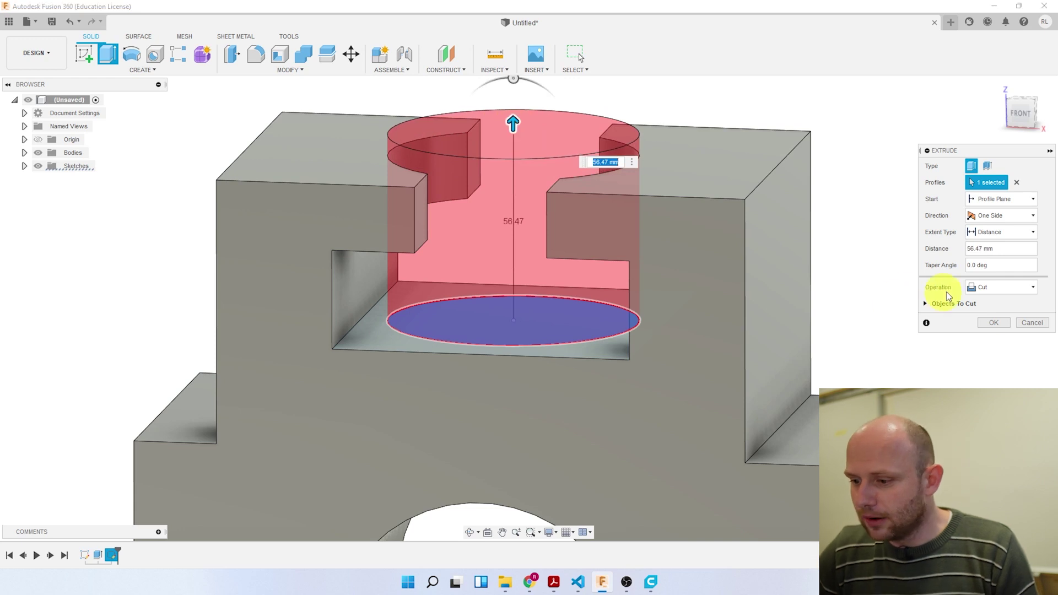
left_click(997, 229)
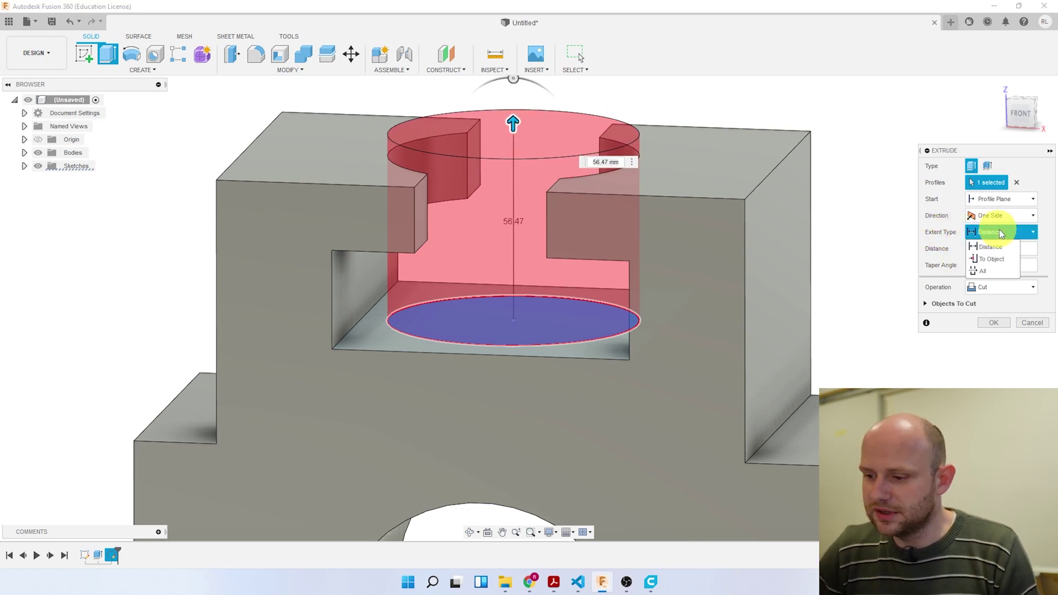
left_click(990, 262)
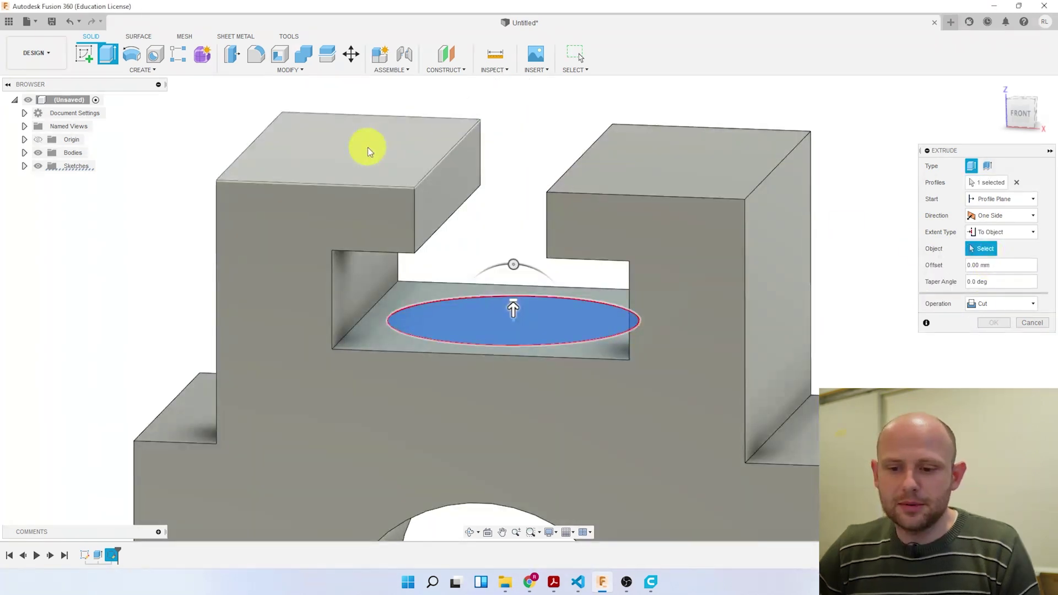
left_click(368, 147)
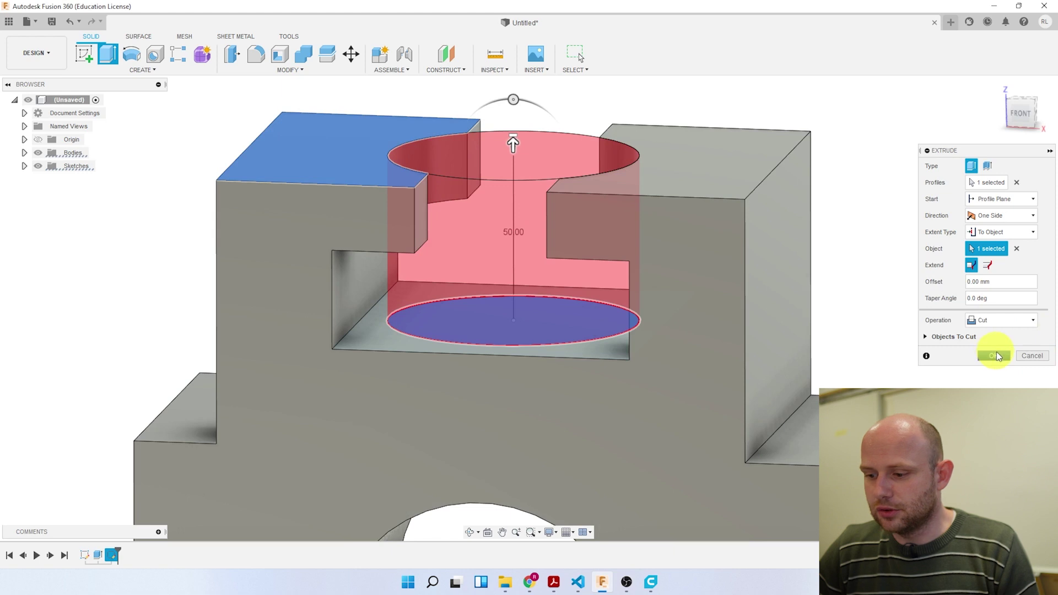
left_click(994, 355)
scroll(557, 244, "down", 3)
mouse_move(610, 322)
middle_mouse_down("shift")
mouse_move(538, 325)
mouse_move(597, 312)
mouse_move(600, 344)
mouse_move(612, 335)
mouse_move(595, 338)
mouse_move(272, 173)
middle_mouse_up("shift")
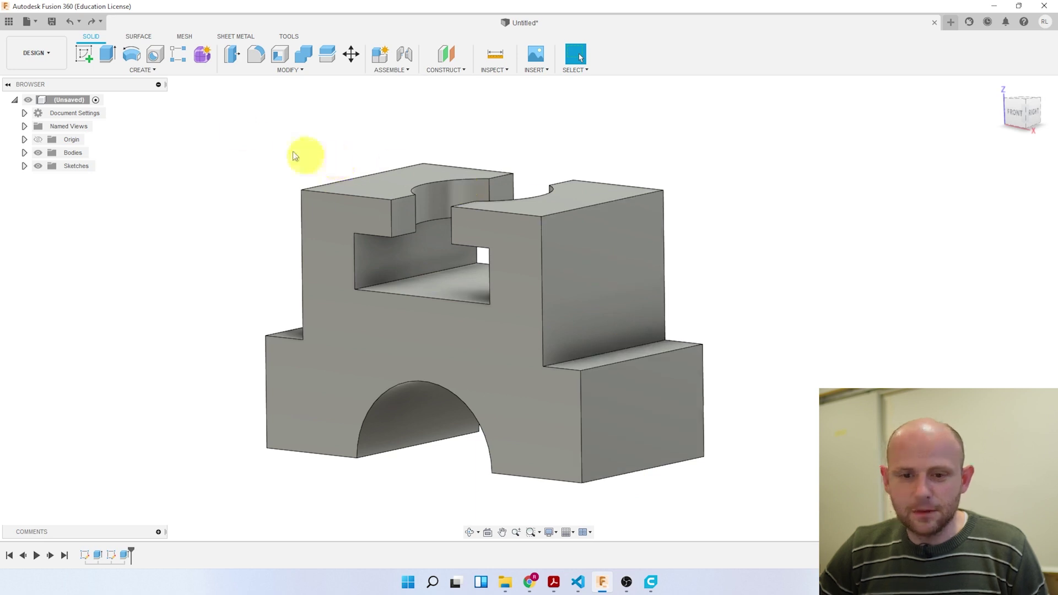
Cancel the stray sketch and add a construction midplane between the block's front and back faces.
left_click(90, 62)
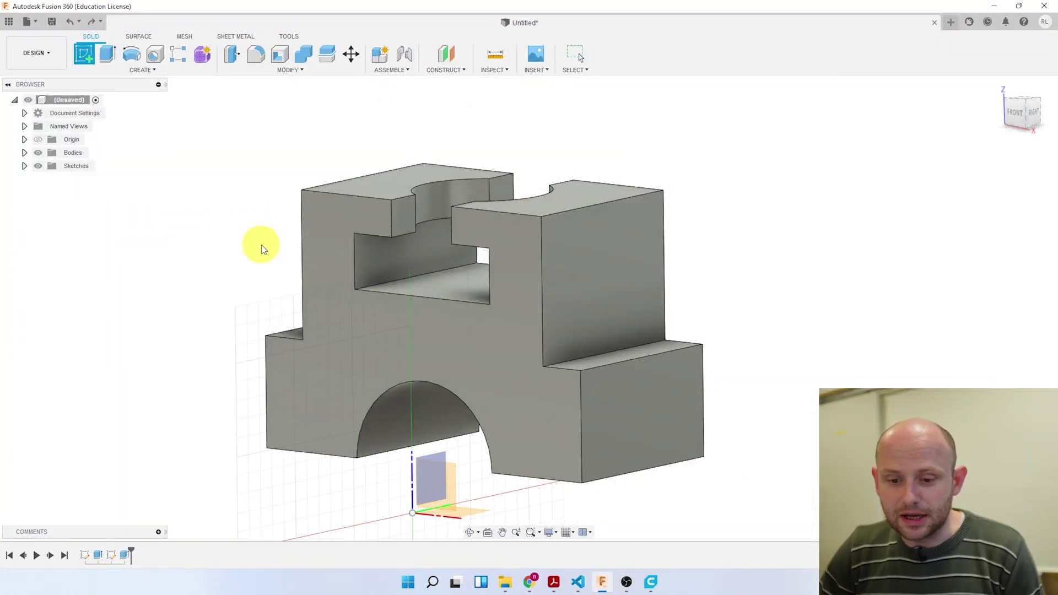
key("Escape")
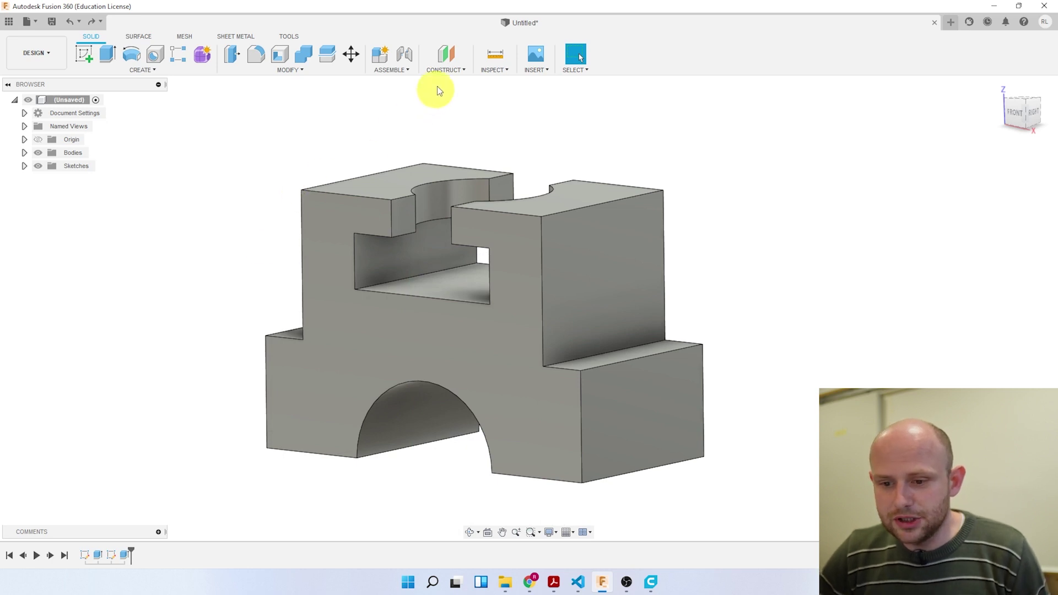
left_click(463, 68)
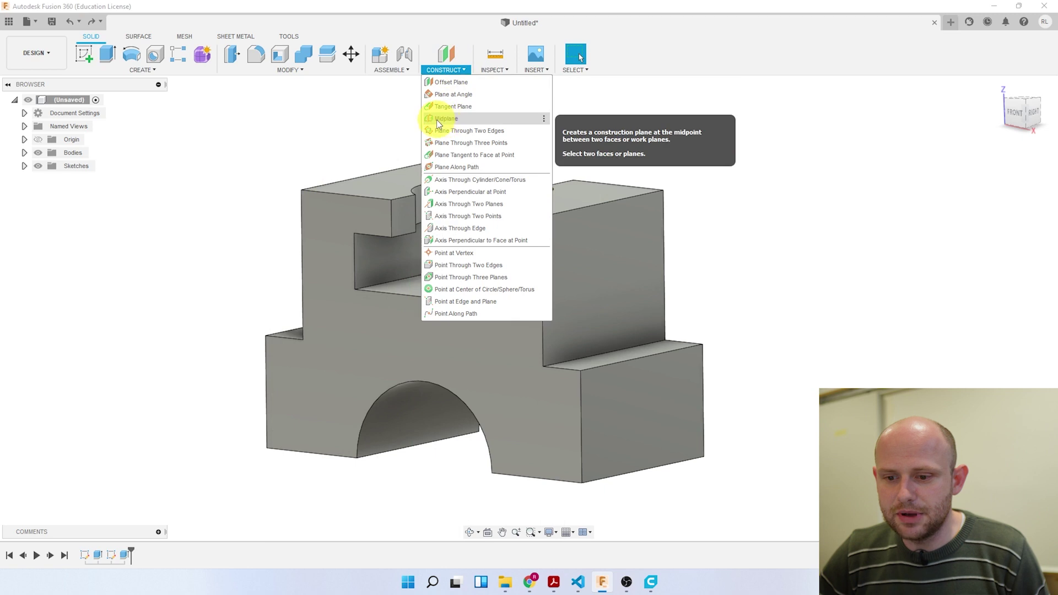
left_click(477, 119)
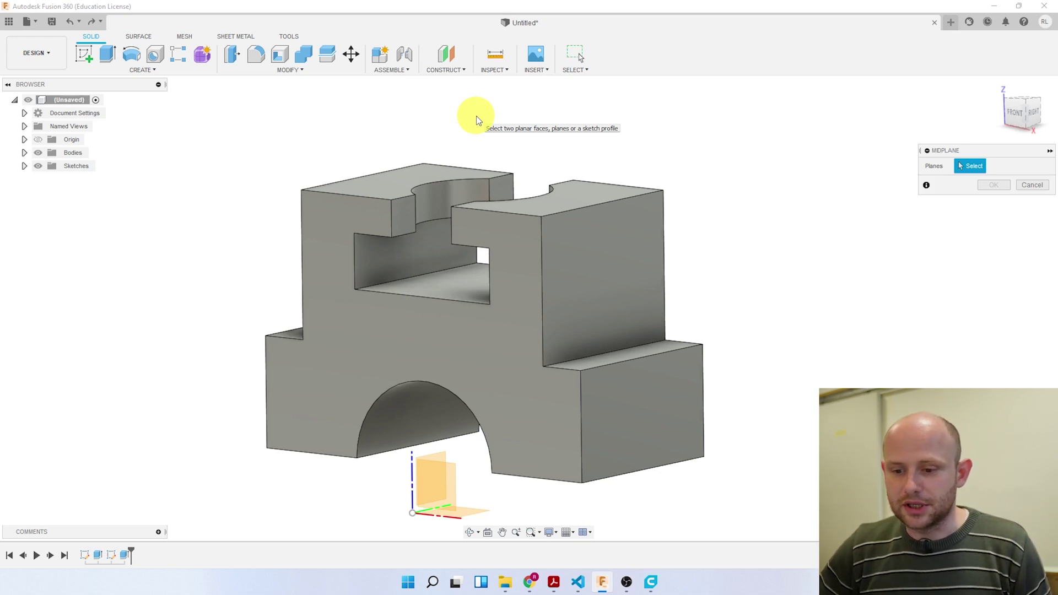
left_click(456, 342)
middle_click_drag(661, 272, 560, 334, "shift")
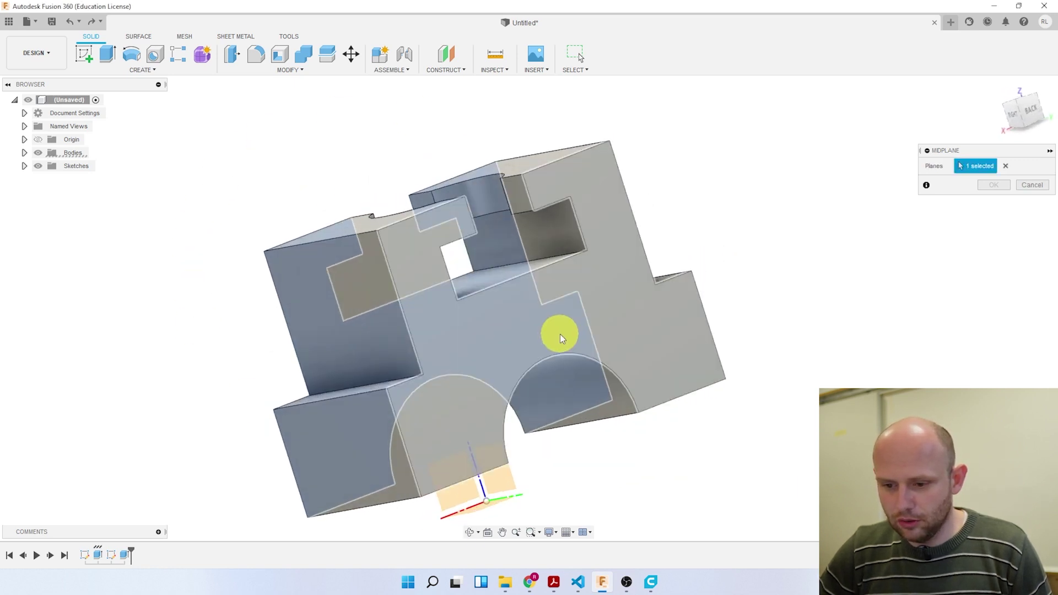
left_click(641, 316)
middle_click_drag(641, 316, 733, 293, "shift")
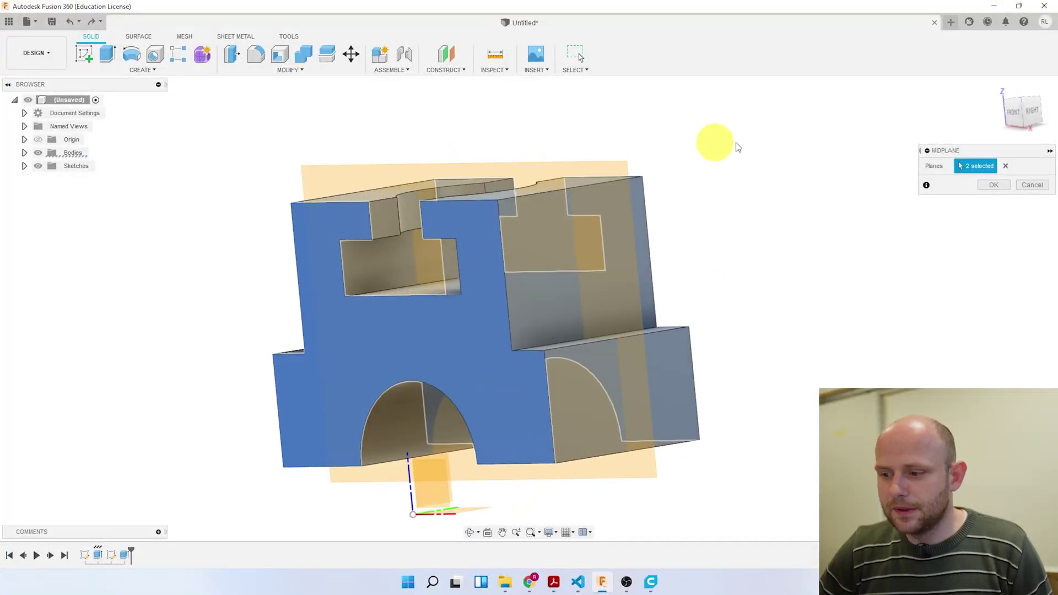
left_click(1002, 186)
mouse_move(226, 160)
middle_mouse_down("shift")
mouse_move(259, 152)
mouse_move(210, 135)
middle_mouse_up("shift")
left_click(85, 55)
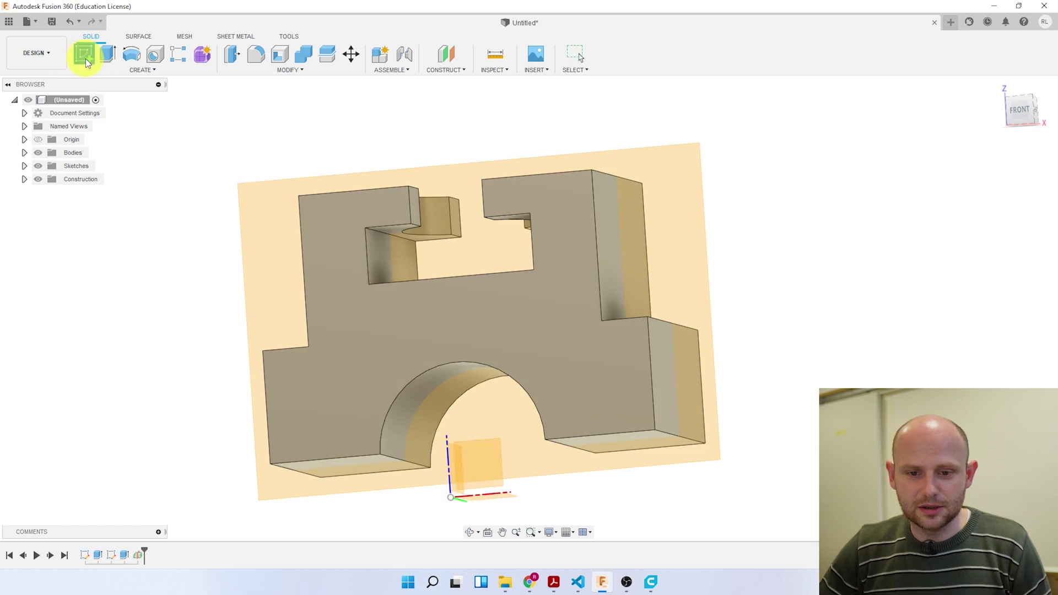
Start a sketch on the construction midplane and view it face-on from the Front.
left_click(267, 210)
left_click(267, 210)
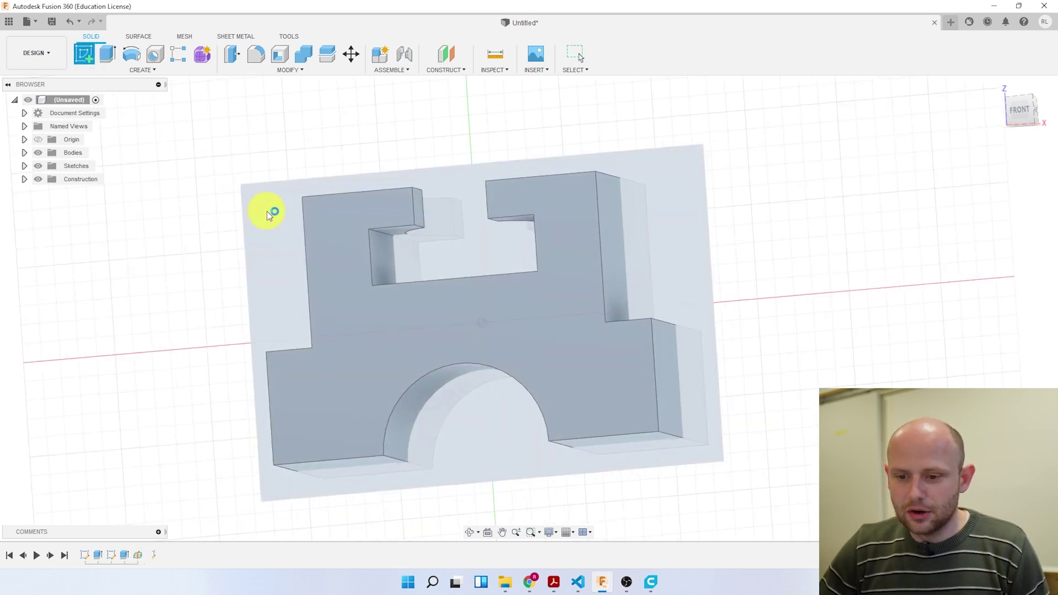
middle_click_drag(606, 286, 395, 150)
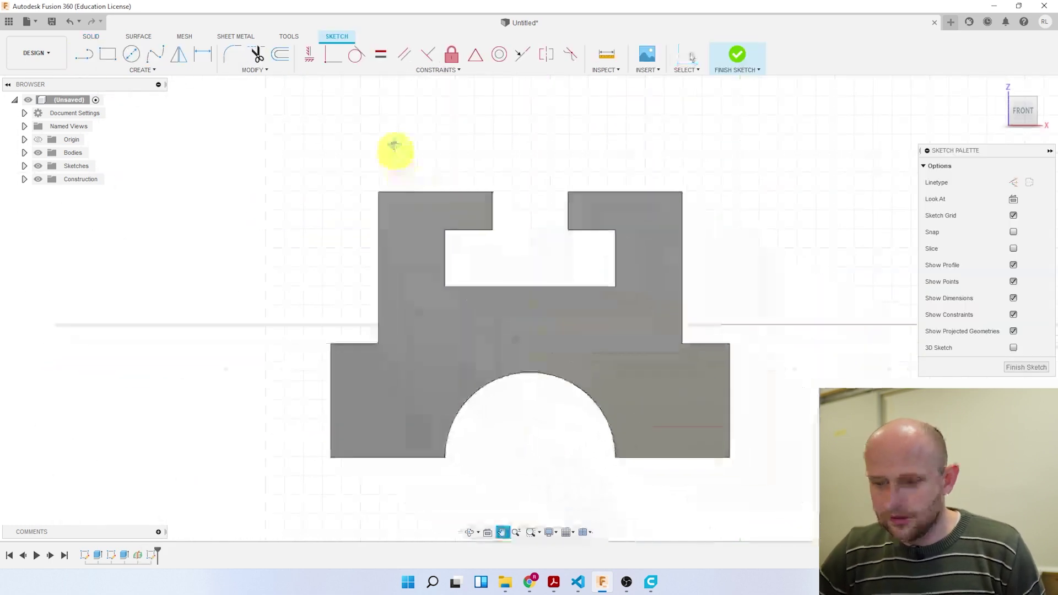
middle_click_drag(659, 288, 569, 289, "shift")
mouse_move(570, 289)
left_mouse_down()
mouse_move(545, 291)
mouse_move(595, 282)
mouse_move(619, 292)
left_mouse_up()
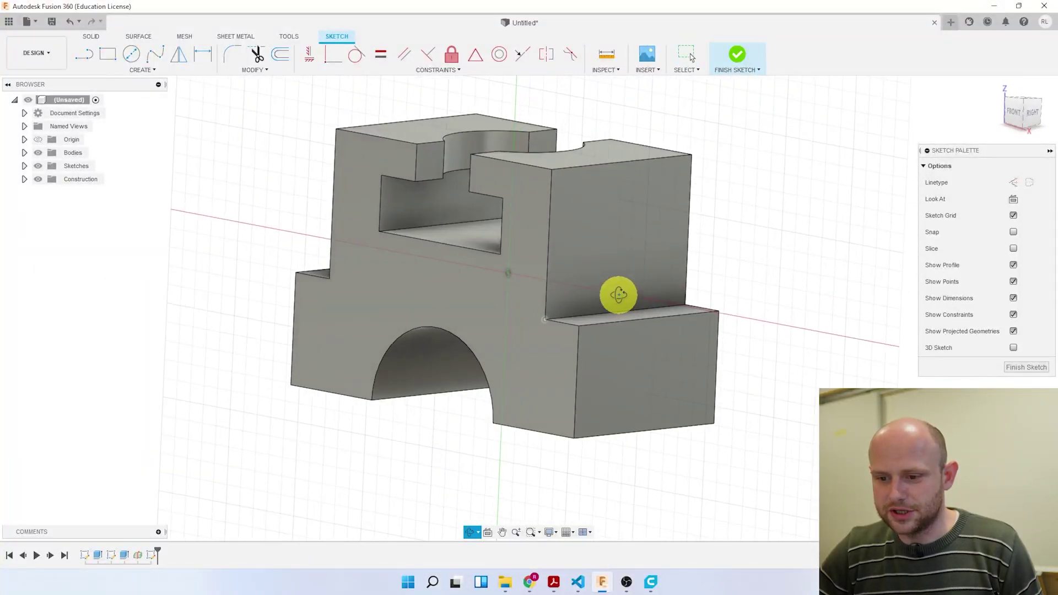
left_click(1017, 120)
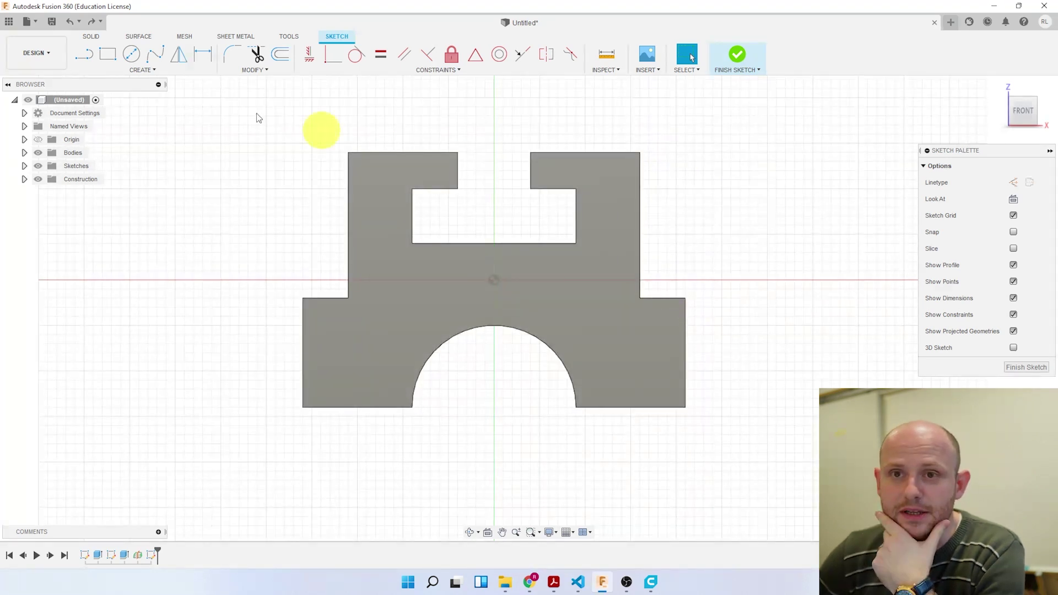
left_click(86, 54)
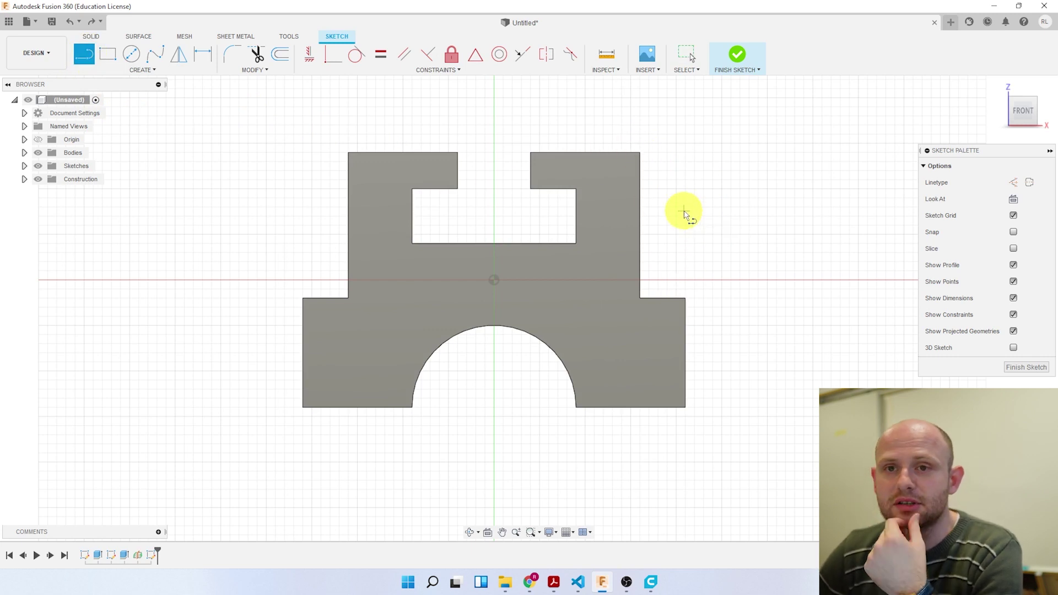
middle_click_drag(699, 227, 669, 232, "shift")
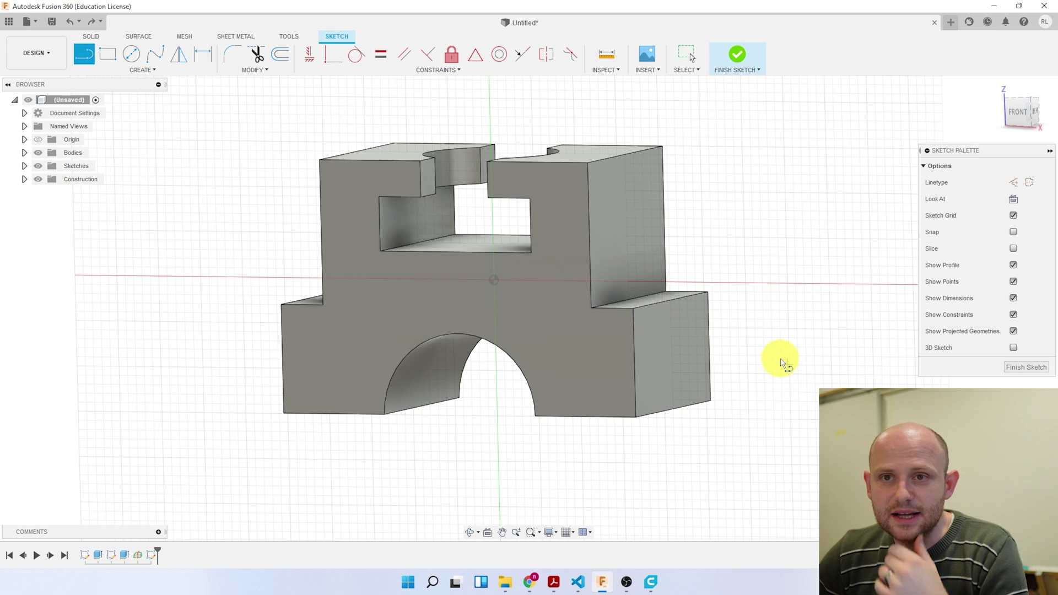
key("Escape")
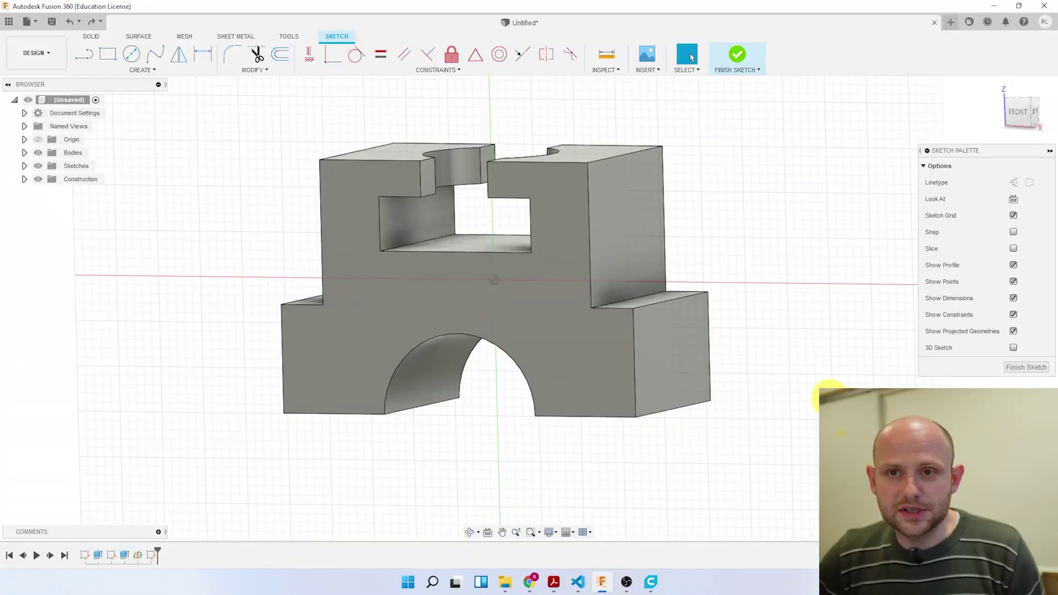
left_click(148, 72)
mouse_move(111, 265)
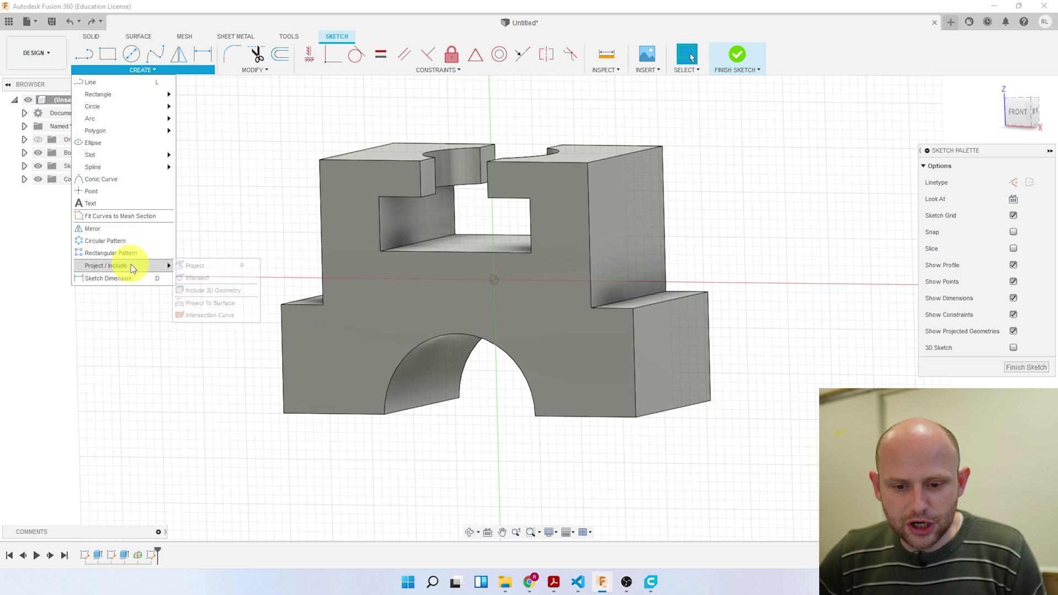
Project the right tower's vertical outer edge and the ledge edge into the midplane sketch.
left_click(187, 268)
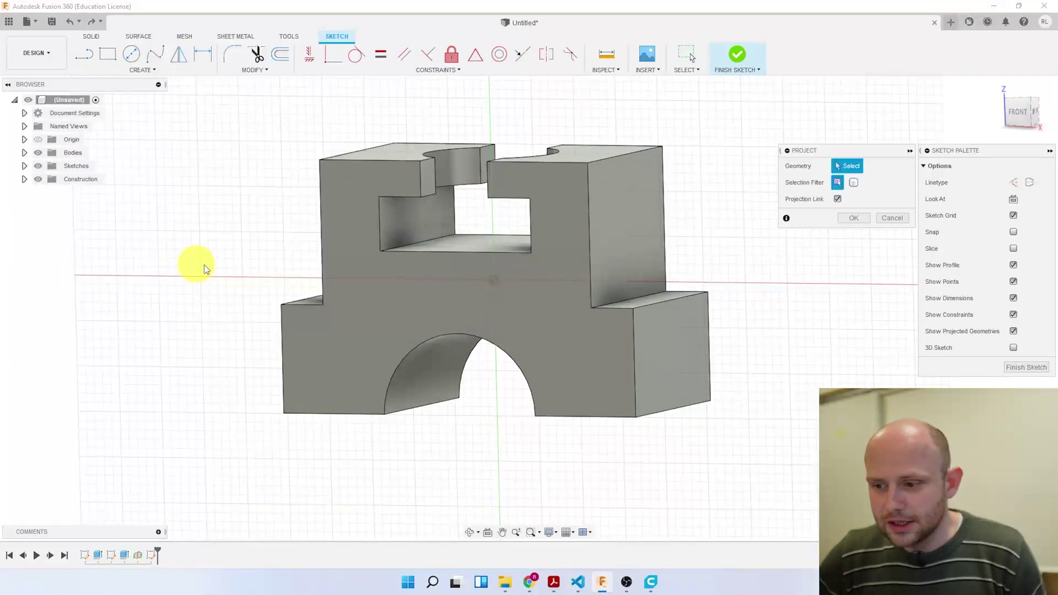
left_click(587, 213)
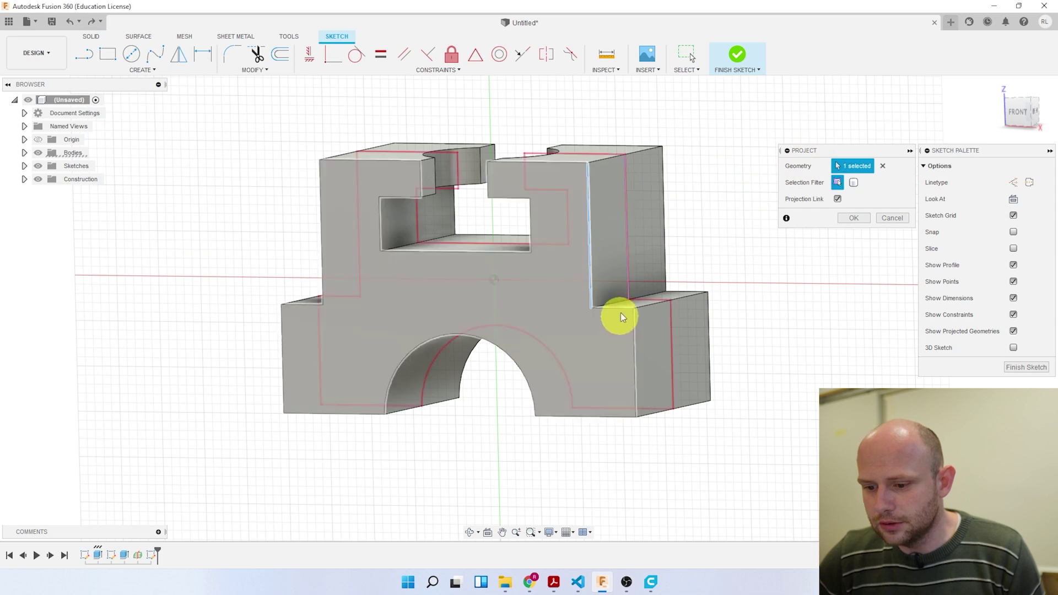
left_click(621, 309)
scroll(629, 307, "up", 5)
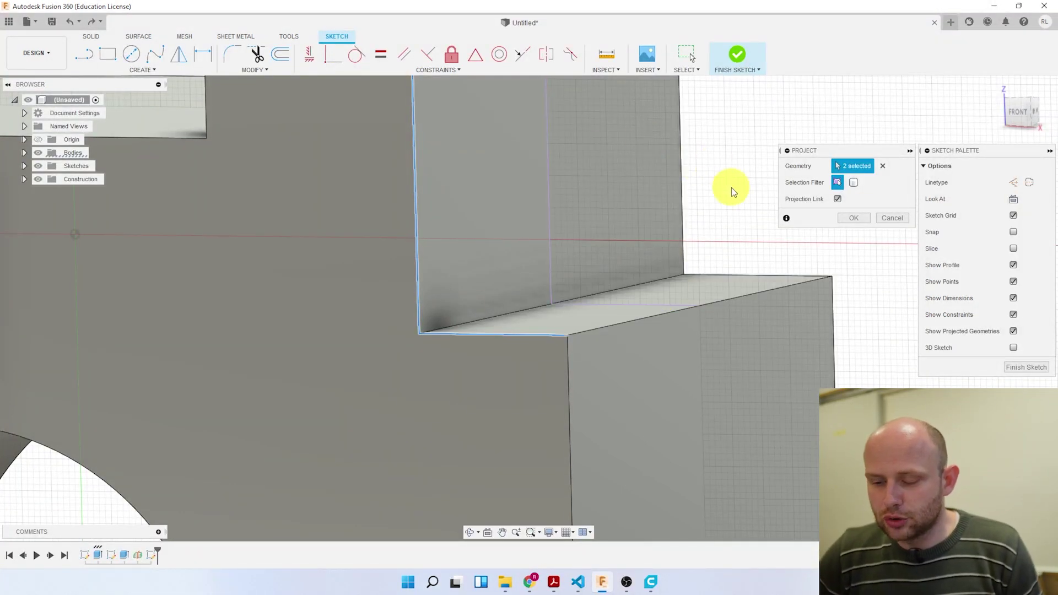
left_click(858, 219)
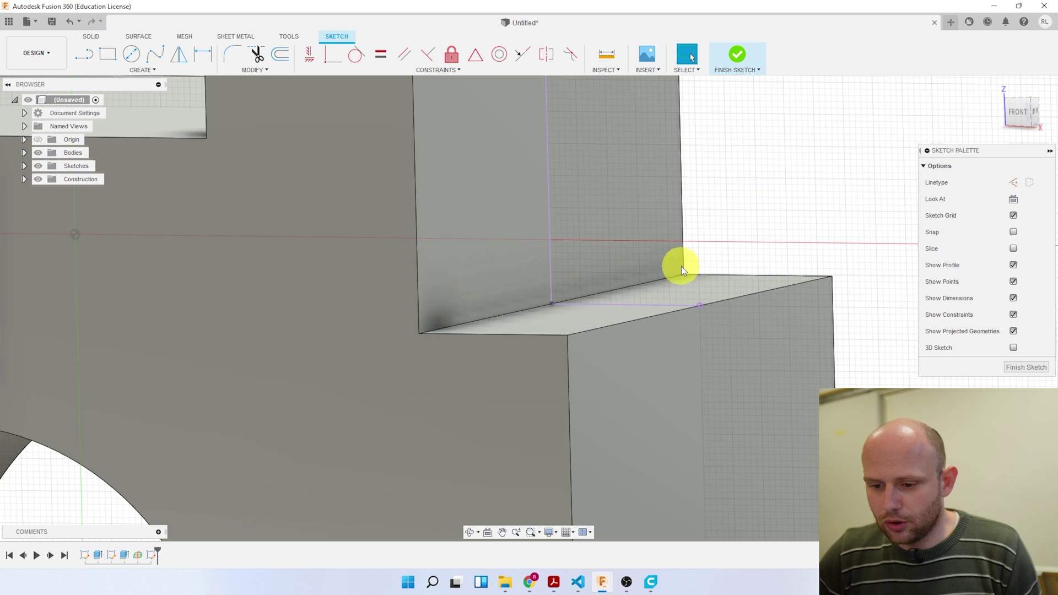
middle_click_drag(716, 264, 501, 376, "shift")
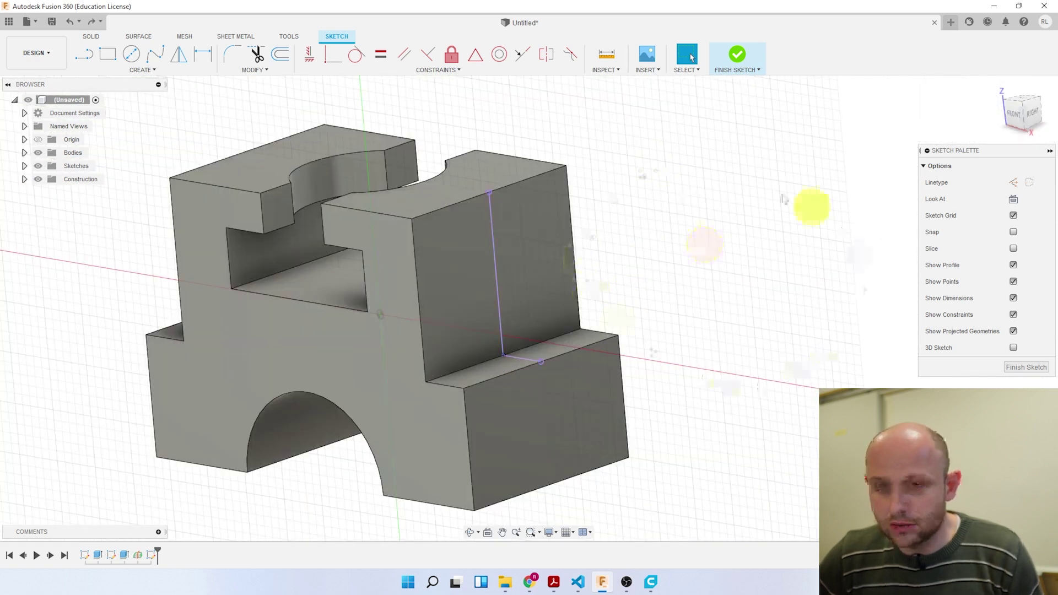
left_click(1013, 116)
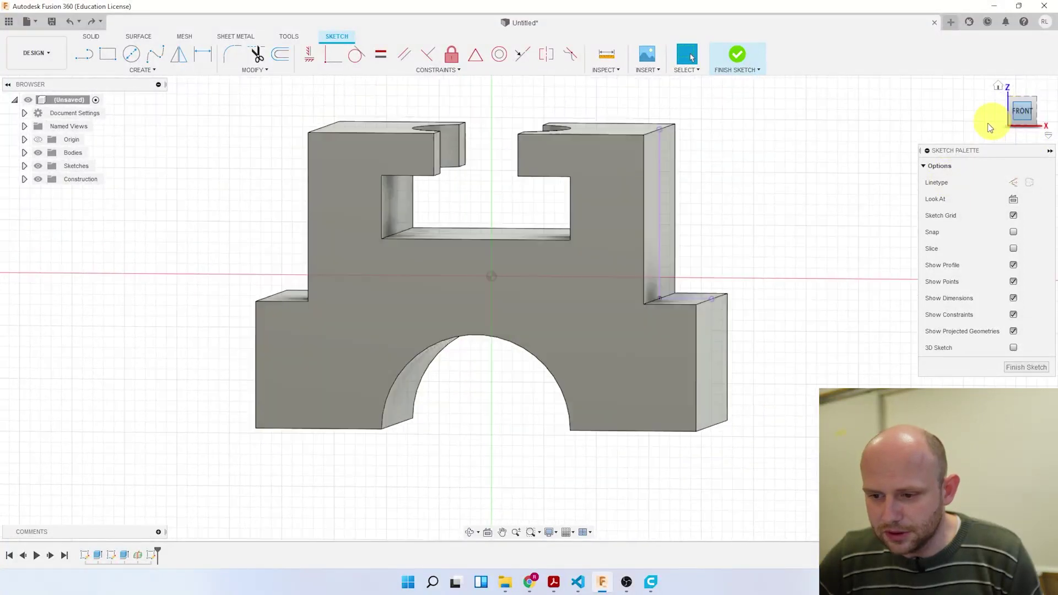
left_click(80, 56)
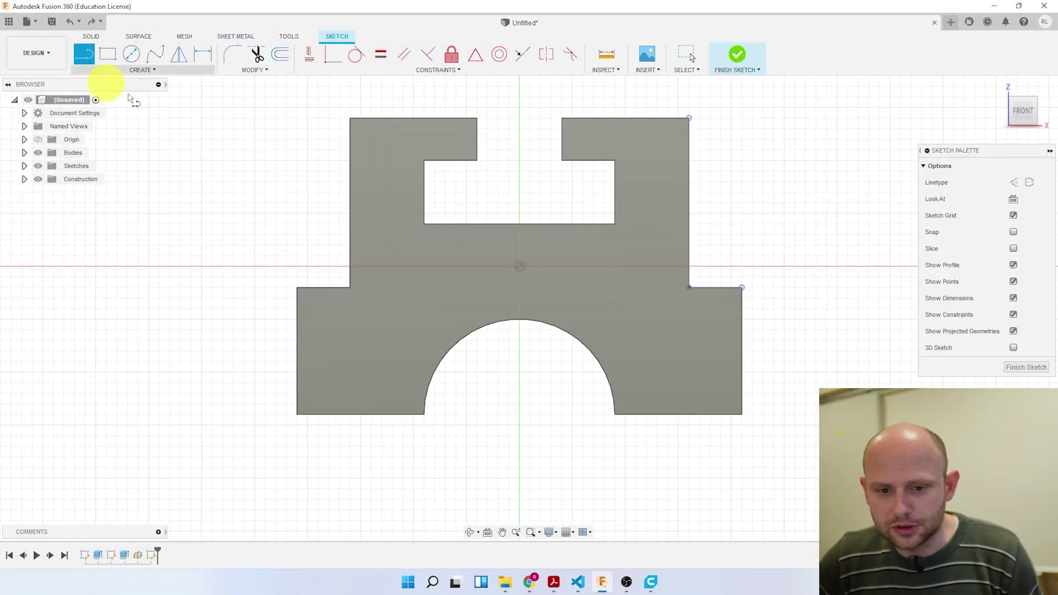
Draw a diagonal line from the tower's top-right corner to the ledge end, then finish the sketch.
left_click(689, 118)
left_click(742, 287)
key("Escape")
mouse_move(808, 307)
middle_mouse_down("shift")
mouse_move(775, 309)
mouse_move(791, 309)
mouse_move(706, 270)
middle_mouse_up("shift")
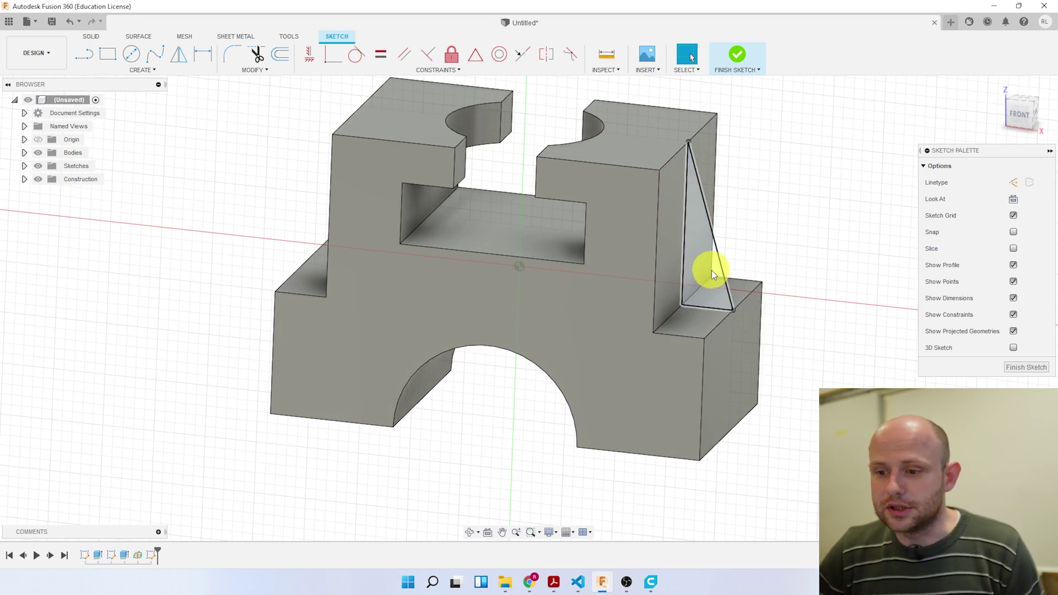
left_click(738, 55)
scroll(713, 286, "up", 3)
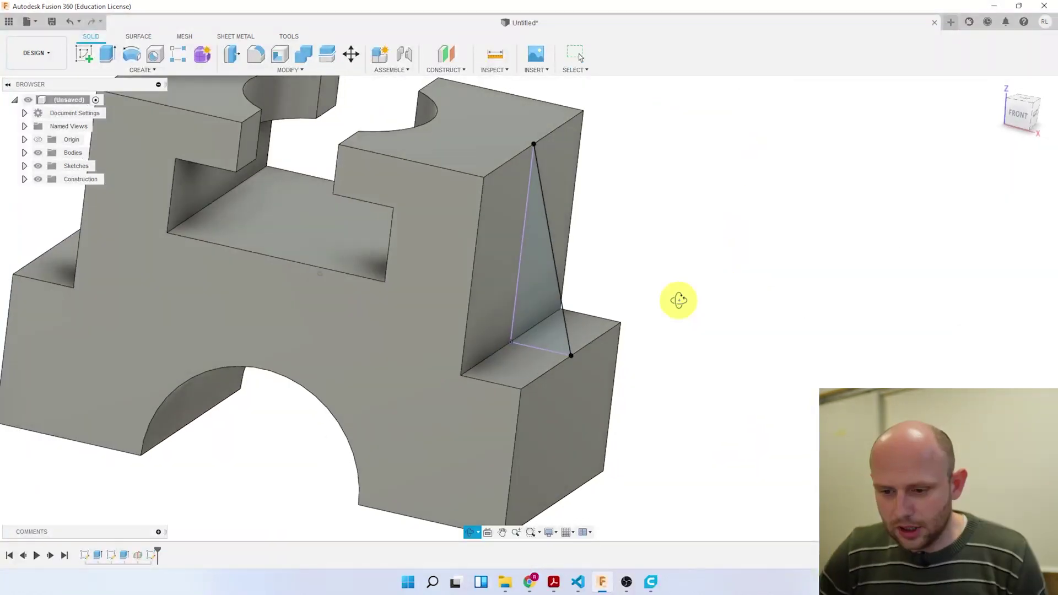
left_click(544, 309)
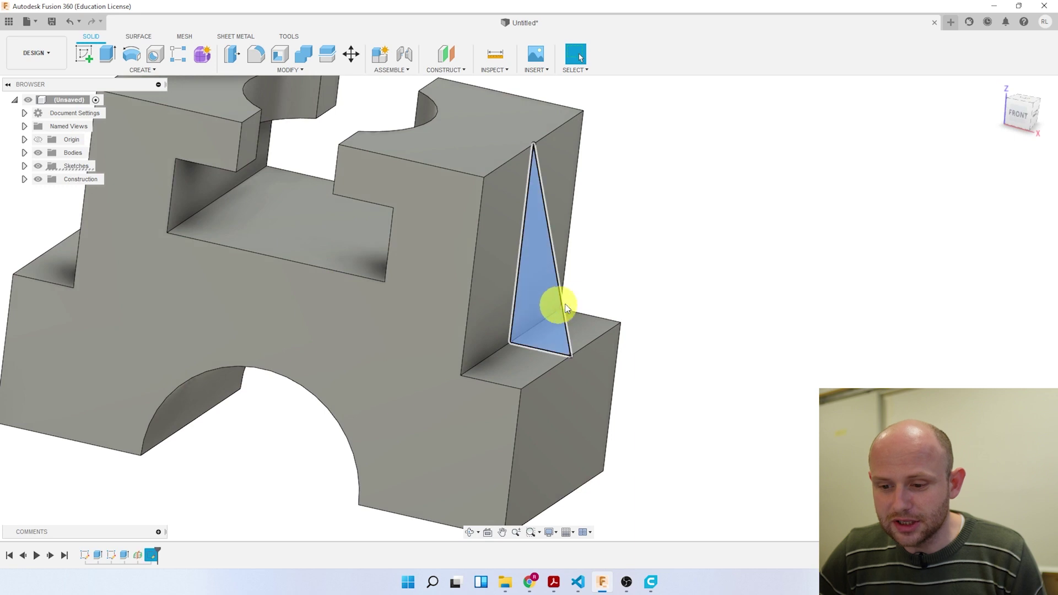
Extrude the triangle symmetrically, 25 mm whole length, as a rib joined to the right tower.
left_click(106, 57)
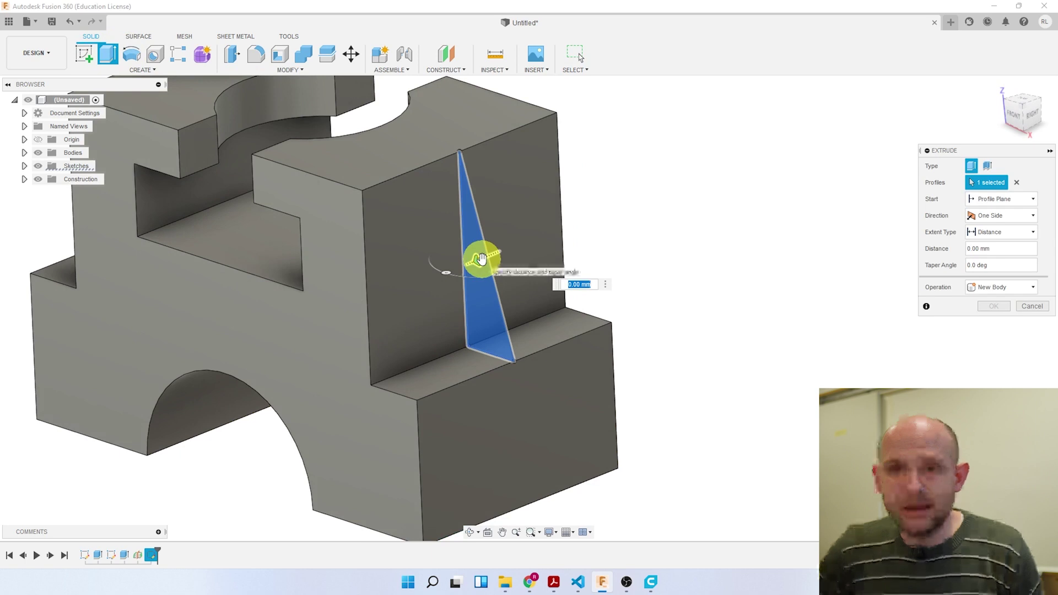
mouse_move(481, 259)
left_mouse_down()
mouse_move(444, 278)
mouse_move(538, 255)
mouse_move(457, 277)
mouse_move(527, 262)
mouse_move(453, 294)
left_mouse_up()
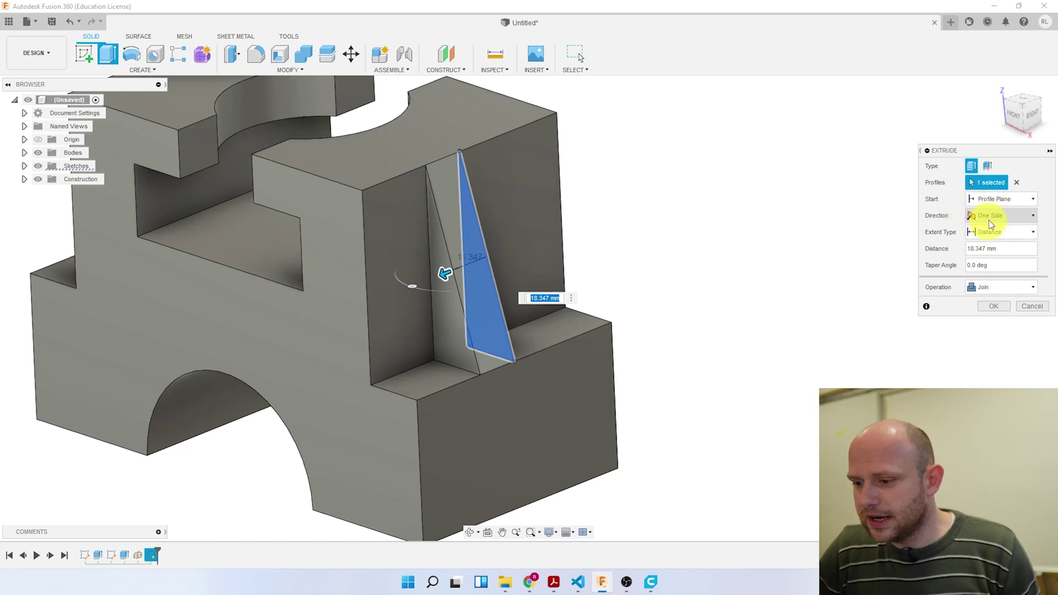
left_click(989, 220)
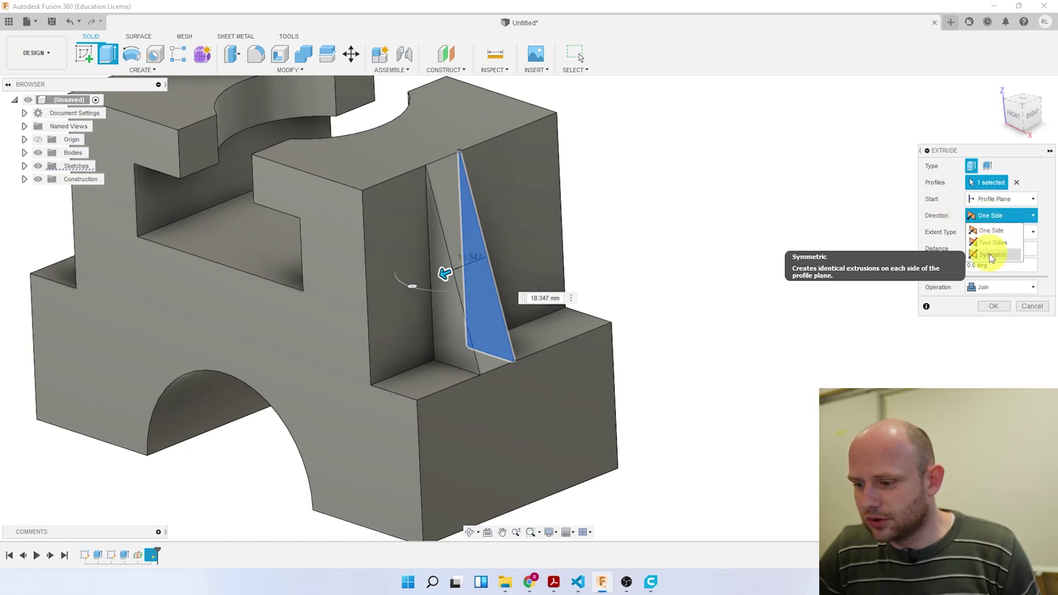
left_click(990, 254)
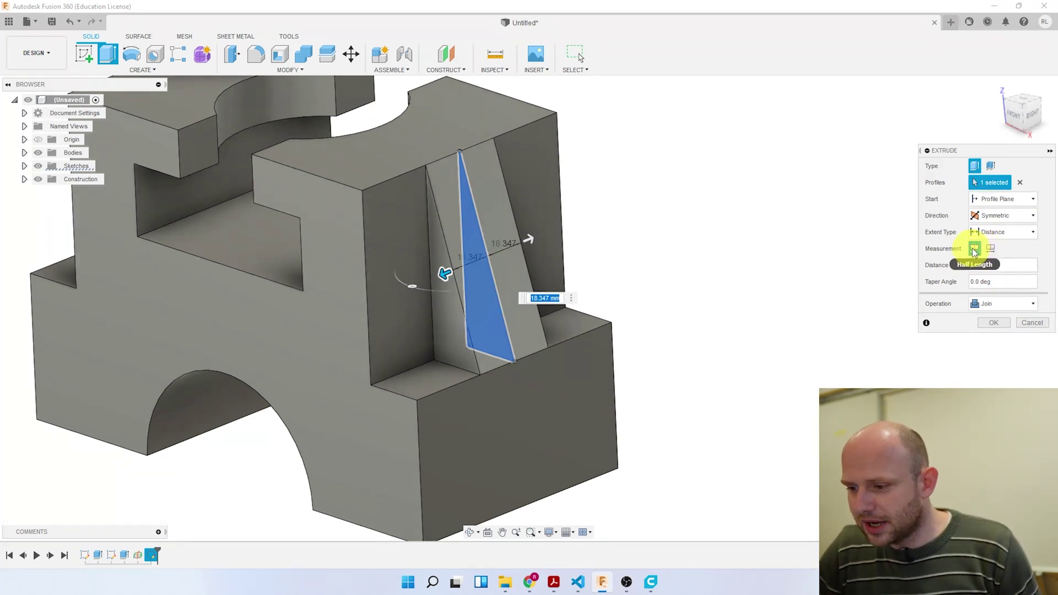
mouse_move(974, 249)
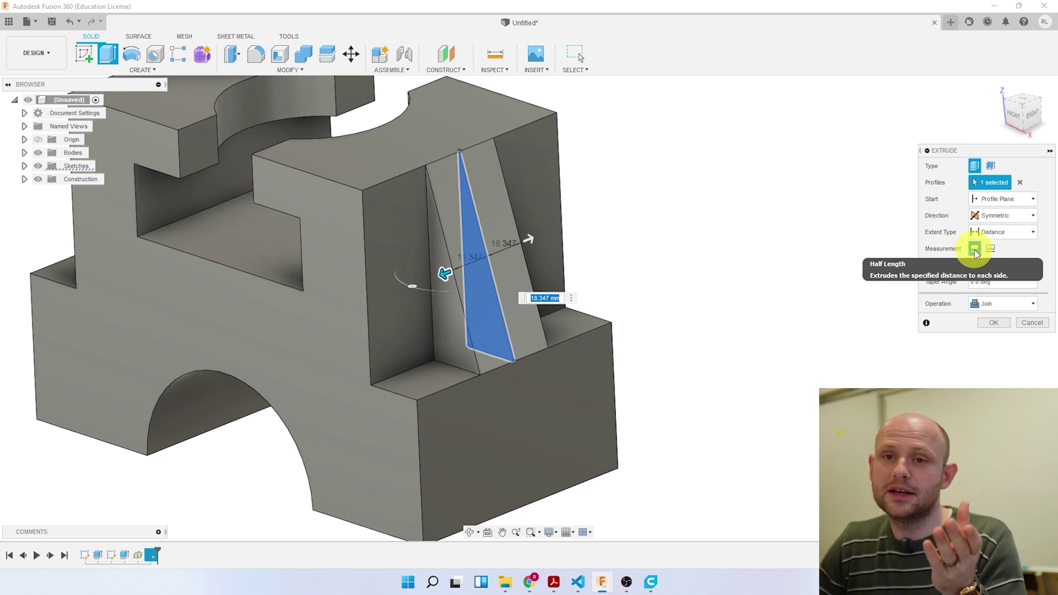
left_click(990, 250)
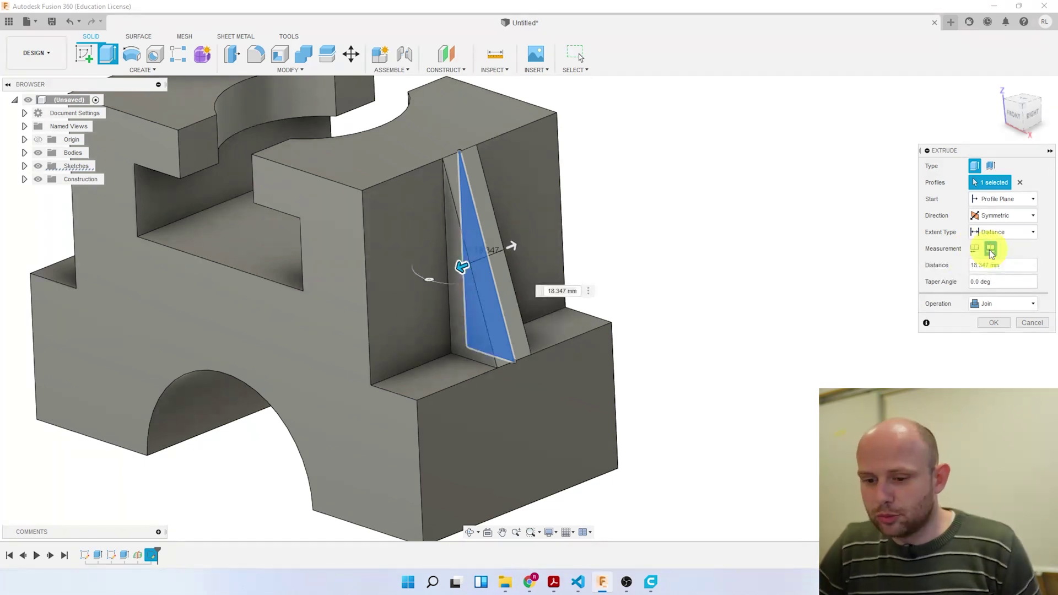
type("25")
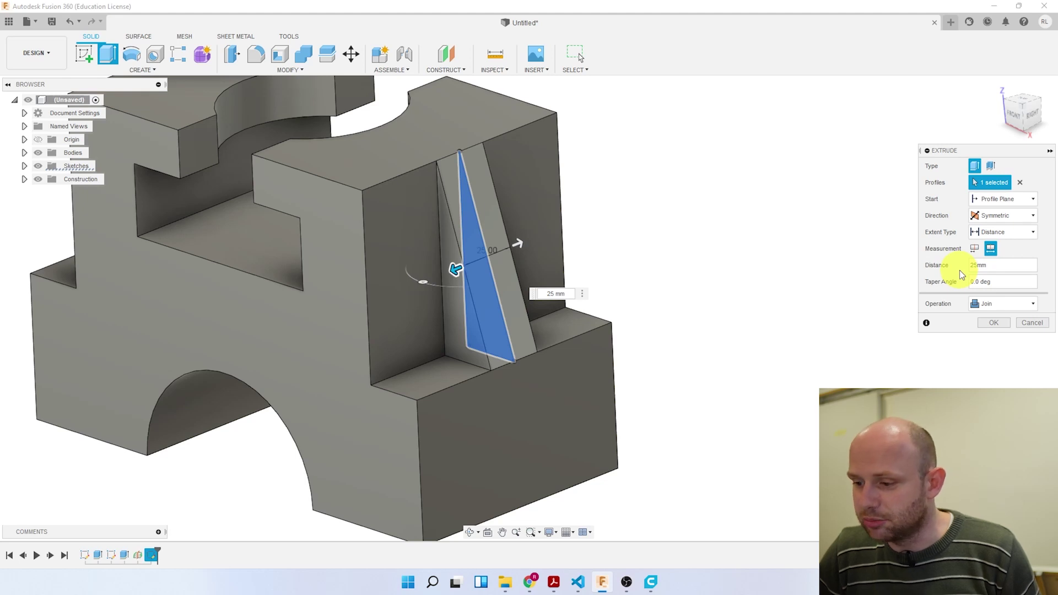
key("Return")
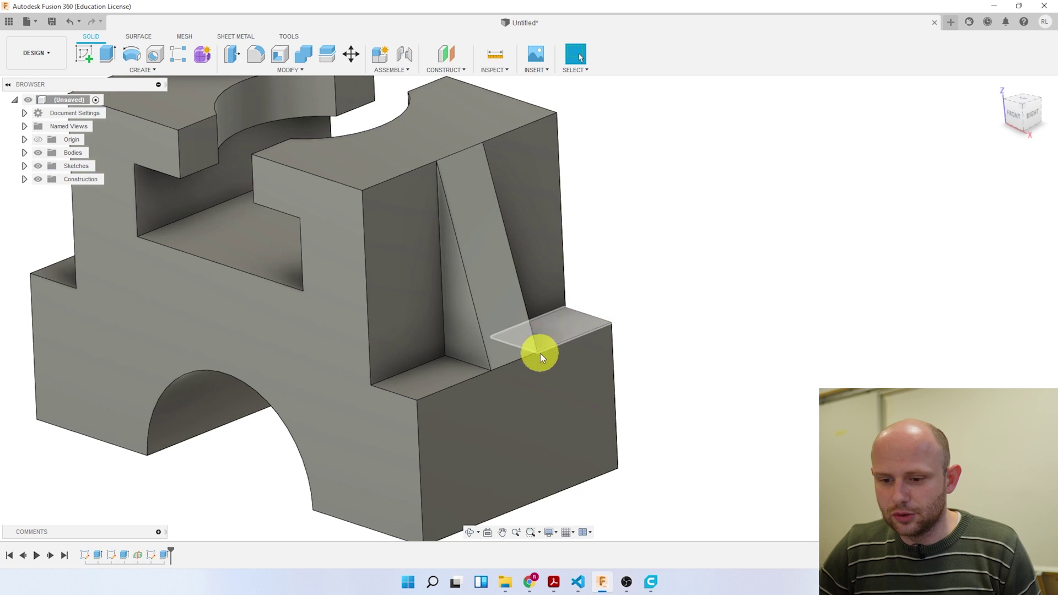
middle_click_drag(480, 276, 679, 360, "shift")
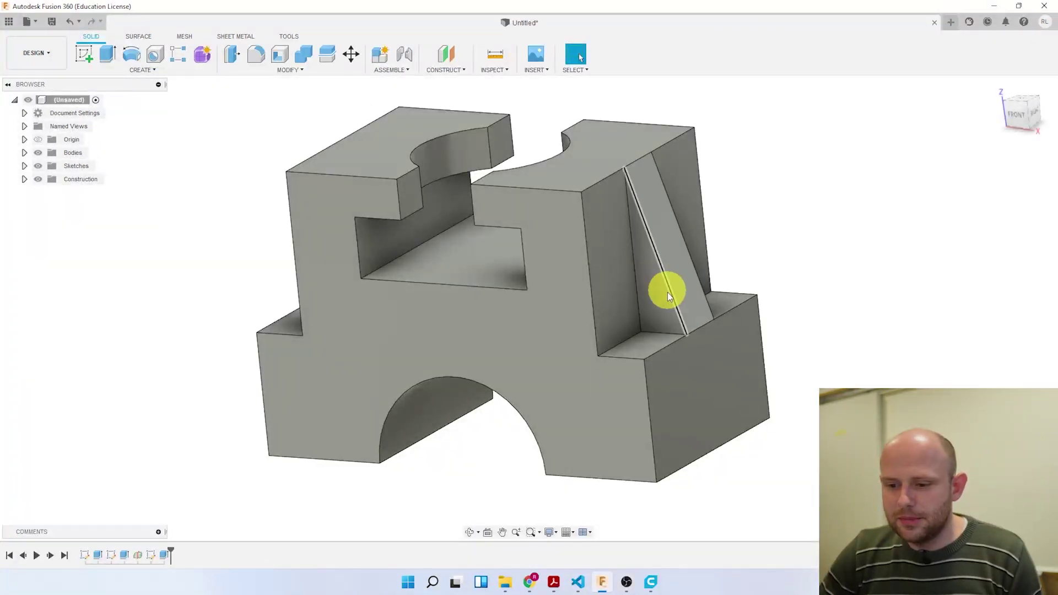
Add a second midplane between the block's left and right end faces, through the arch centre.
mouse_move(667, 292)
middle_mouse_down("shift")
mouse_move(692, 290)
mouse_move(314, 186)
middle_mouse_up("shift")
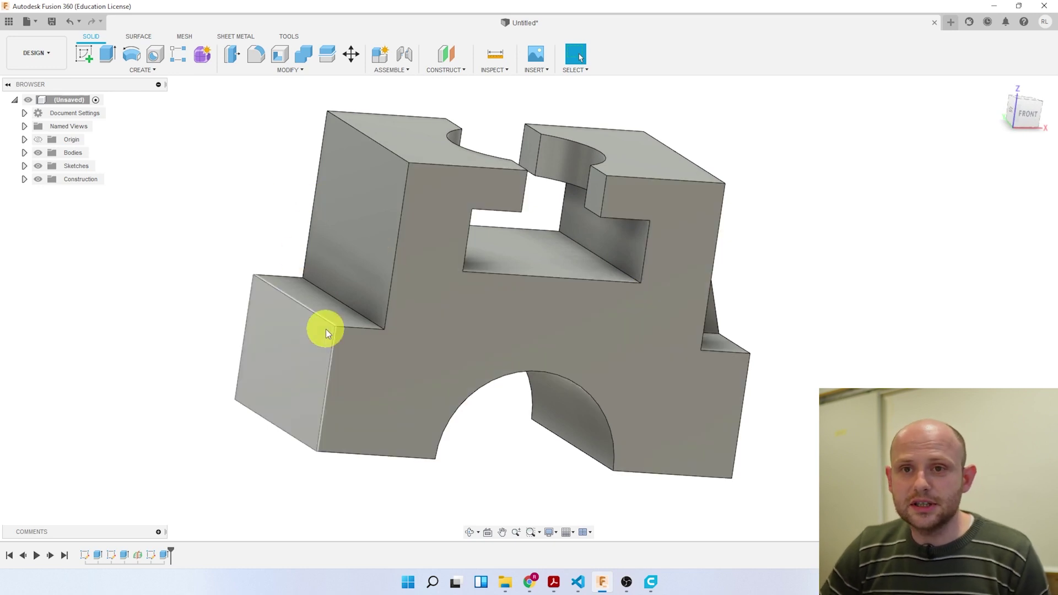
left_click(464, 68)
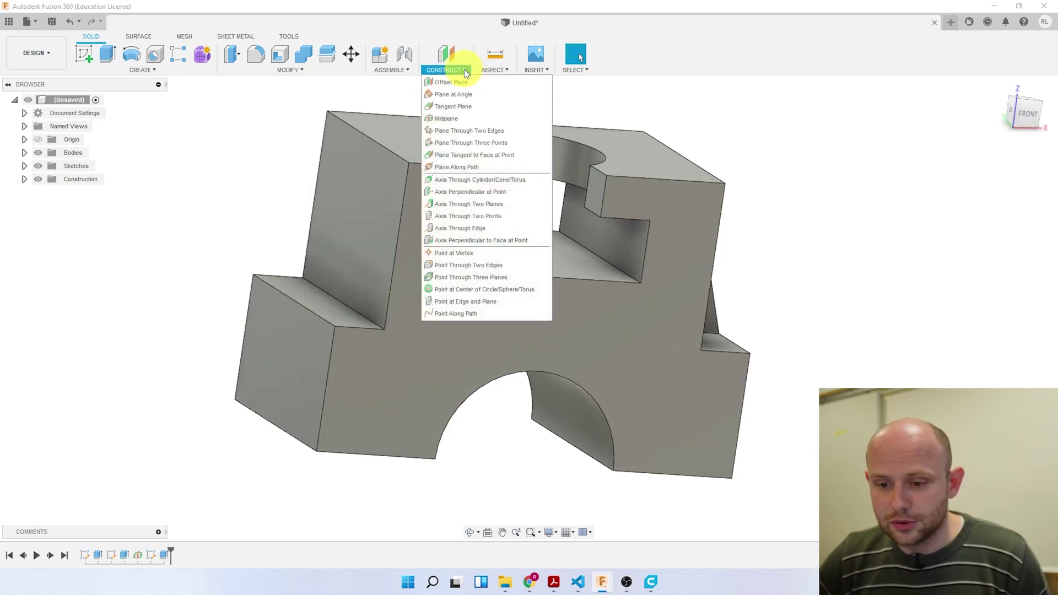
left_click(449, 118)
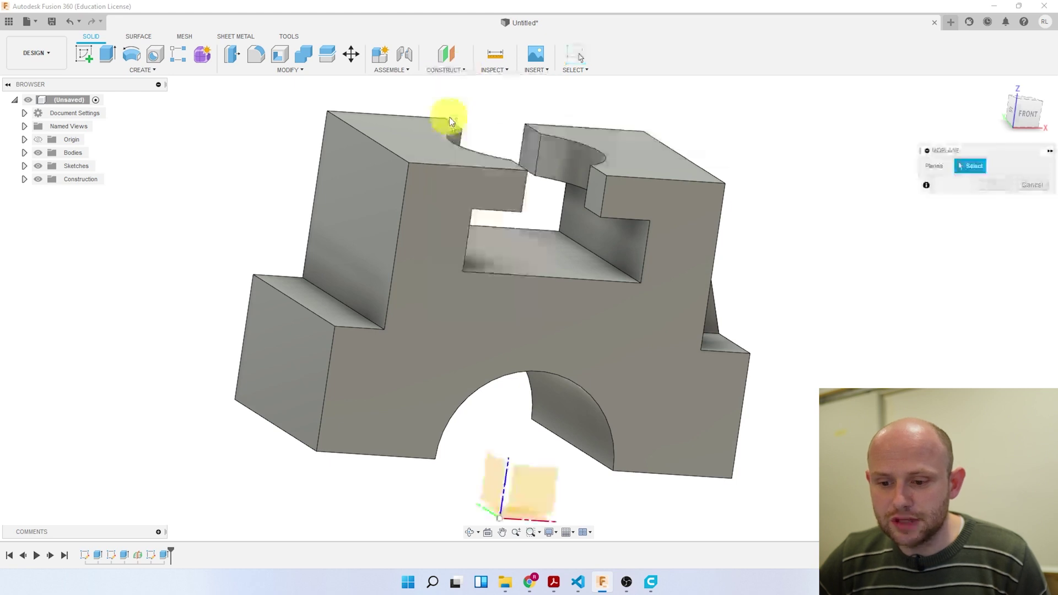
left_click(290, 373)
middle_click_drag(720, 408, 699, 412, "shift")
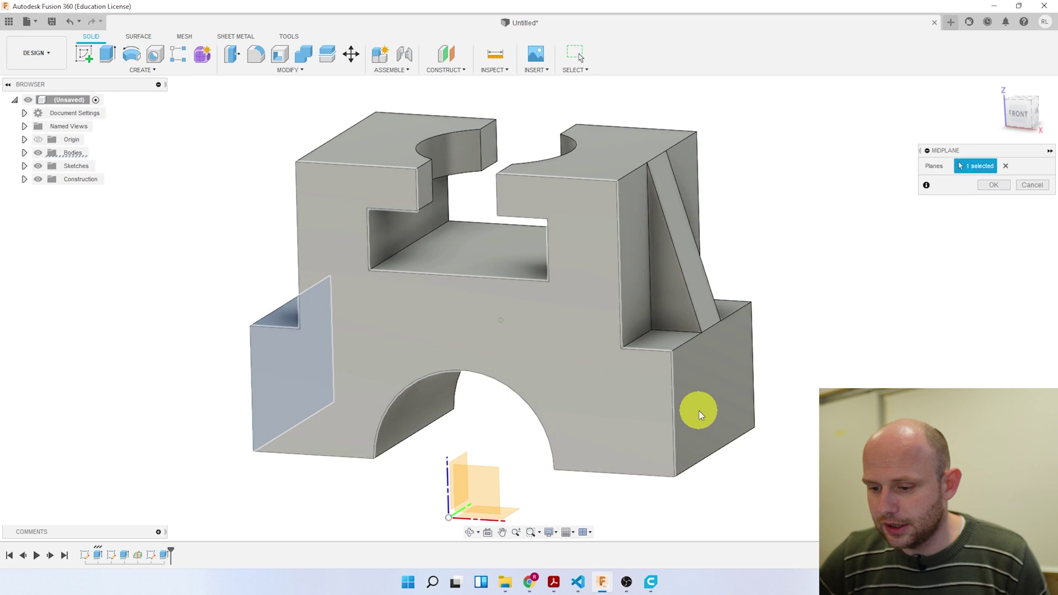
left_click(728, 417)
mouse_move(456, 245)
middle_mouse_down("shift")
mouse_move(481, 229)
mouse_move(497, 247)
middle_mouse_up("shift")
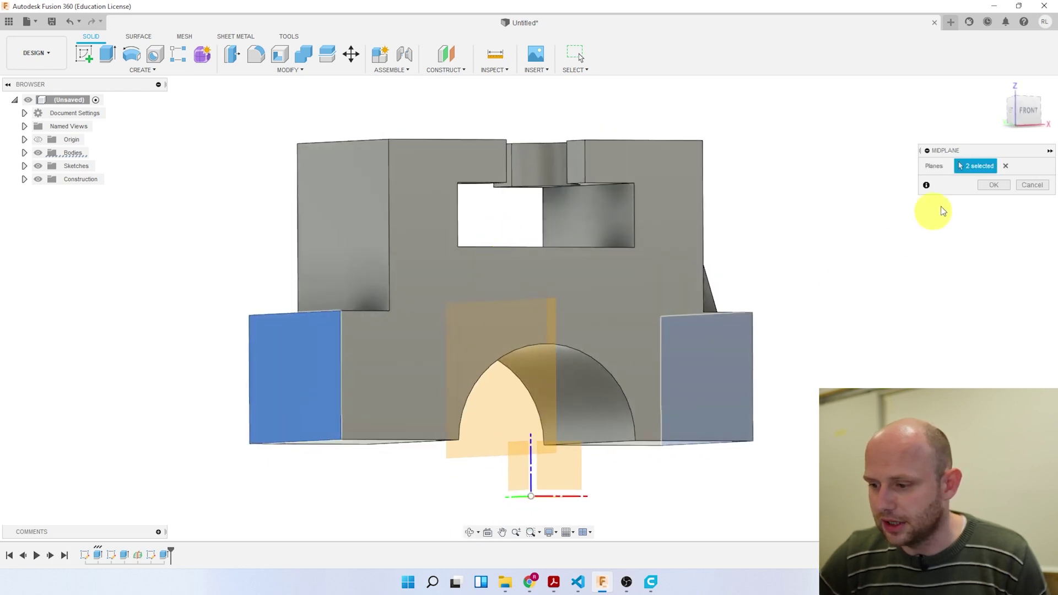
left_click(984, 187)
middle_click_drag(905, 234, 565, 191, "shift")
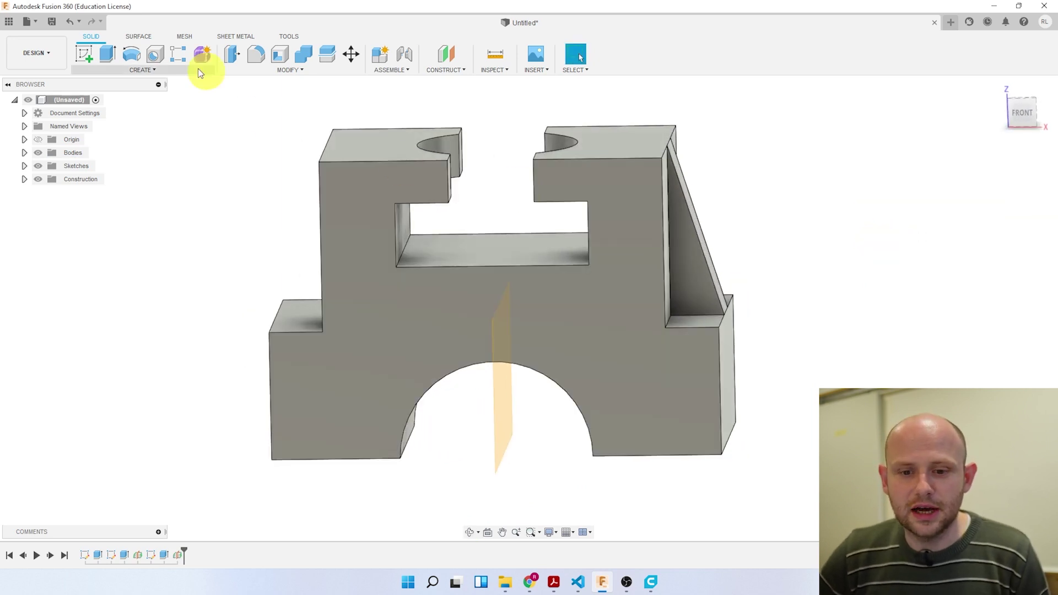
Mirror the triangular rib feature across the middle plane onto the opposite tower.
left_click(140, 70)
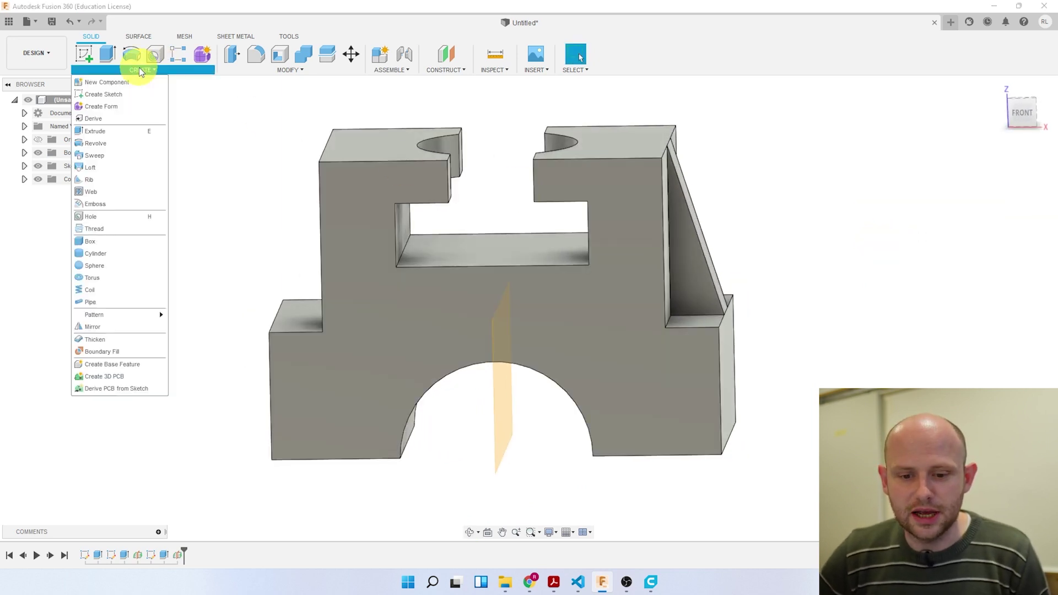
left_click(113, 326)
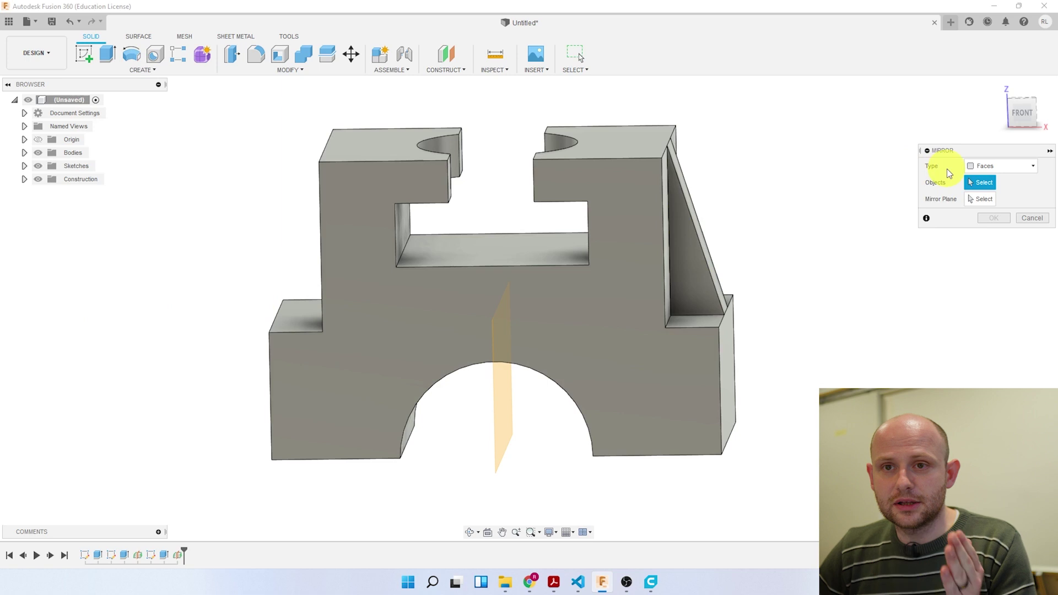
left_click(986, 166)
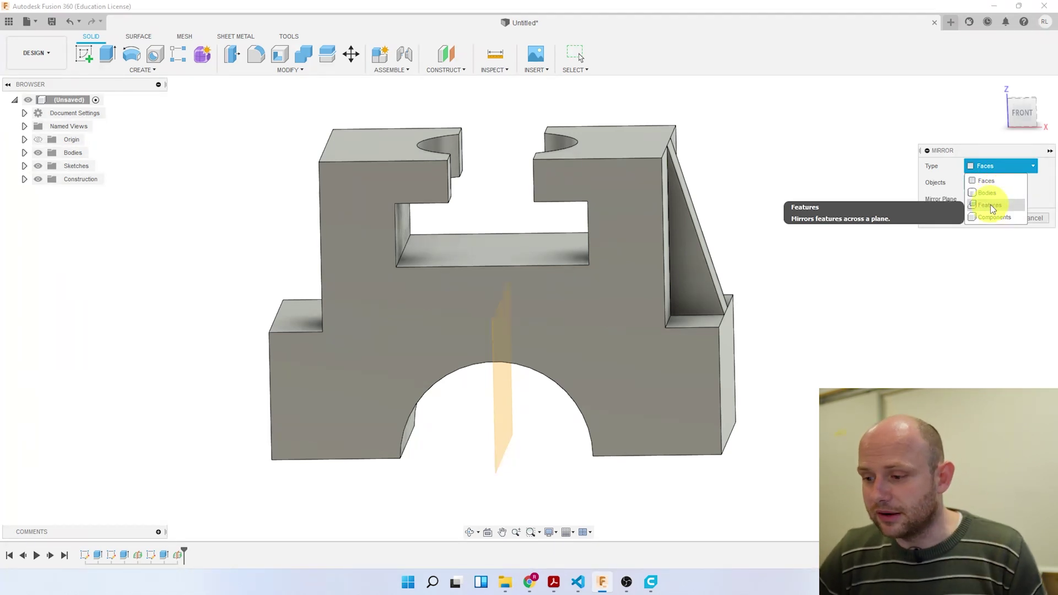
left_click(990, 205)
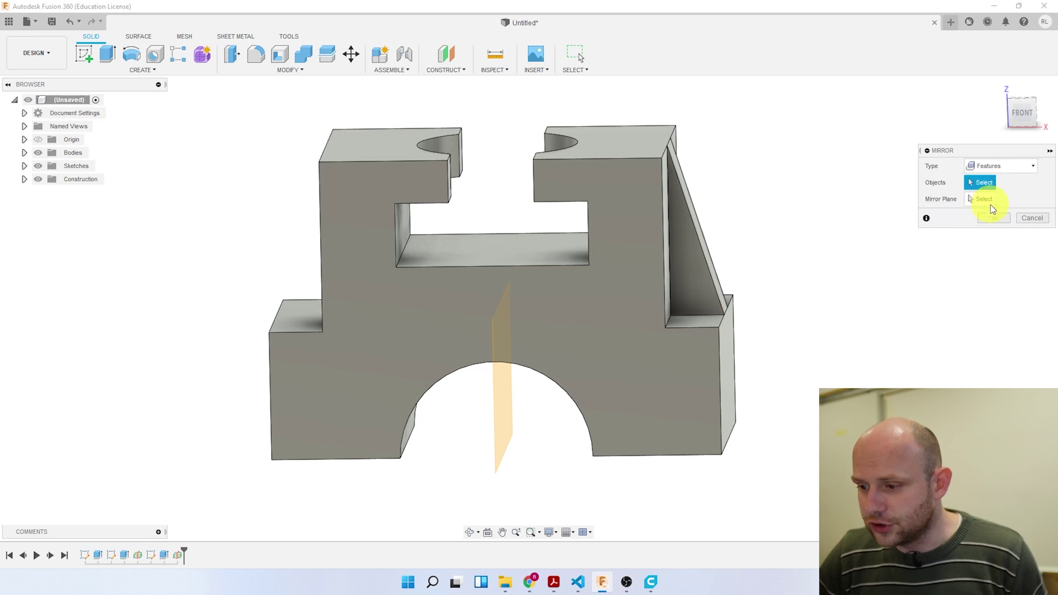
left_click(699, 283)
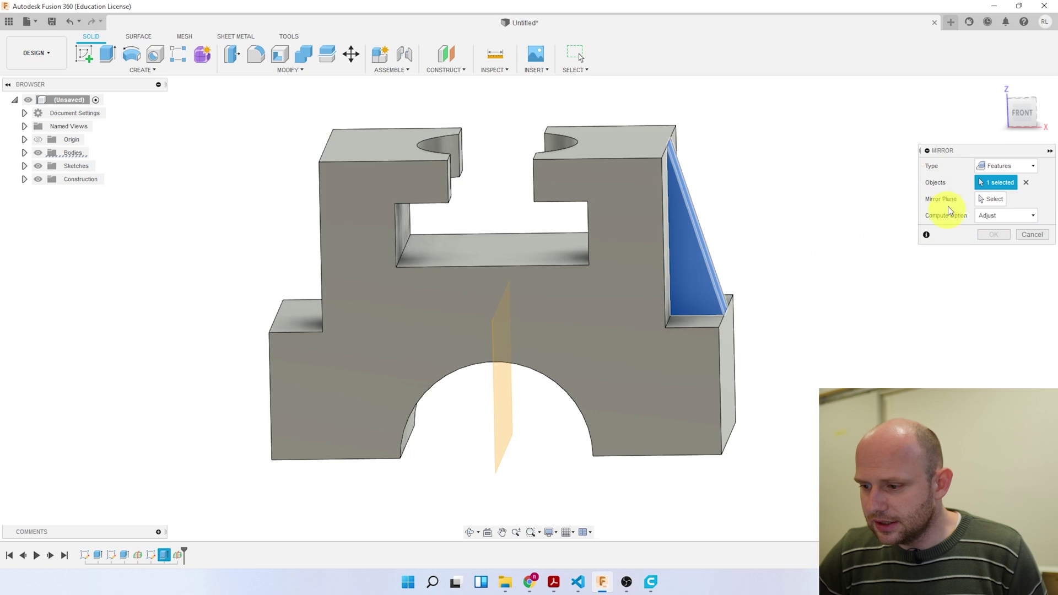
left_click(996, 206)
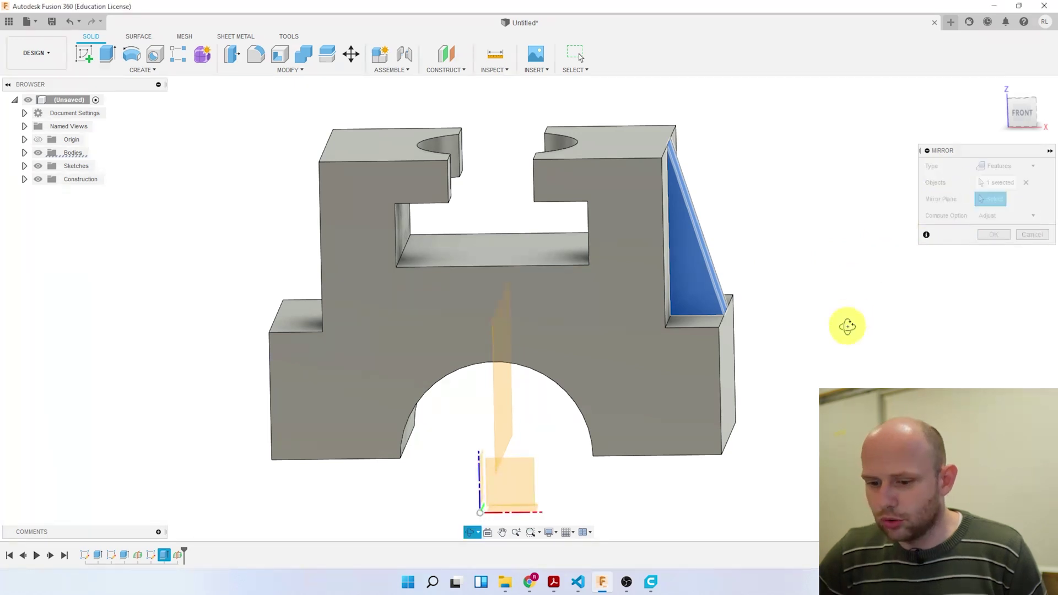
middle_click_drag(847, 325, 871, 326, "shift")
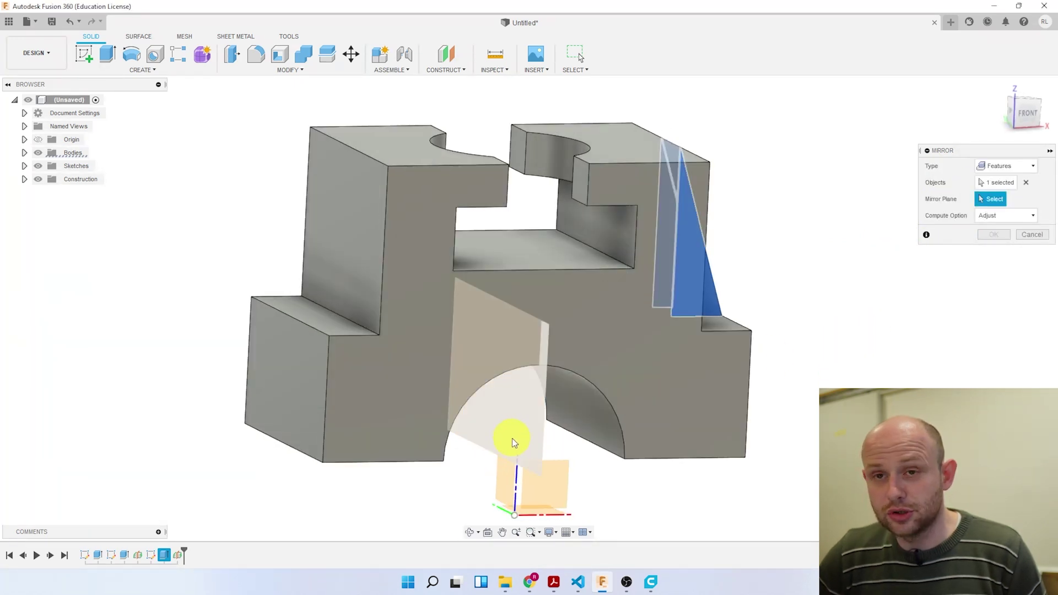
left_click(513, 440)
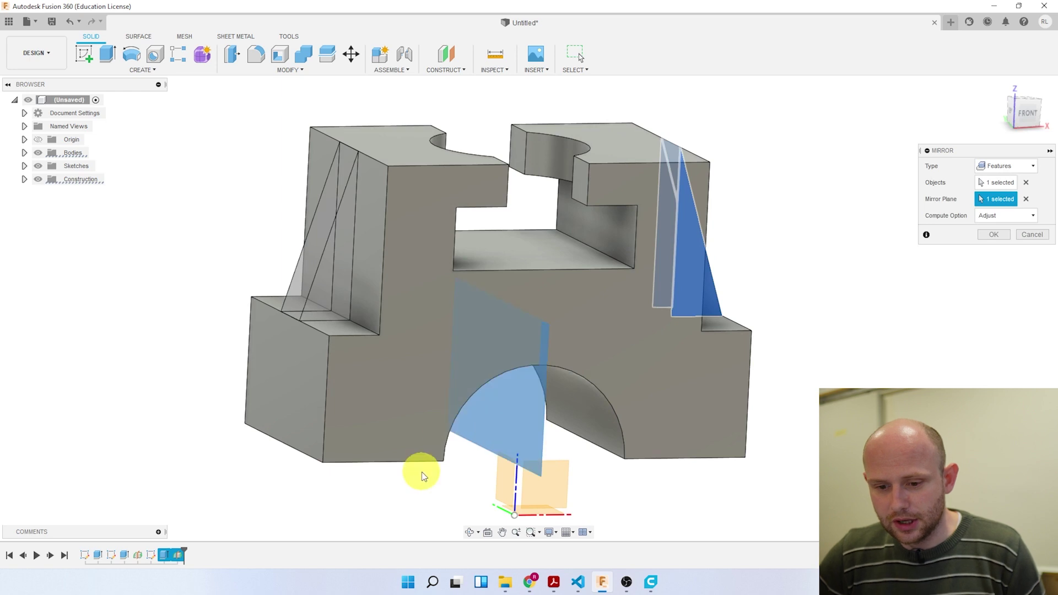
middle_click_drag(422, 471, 405, 468, "shift")
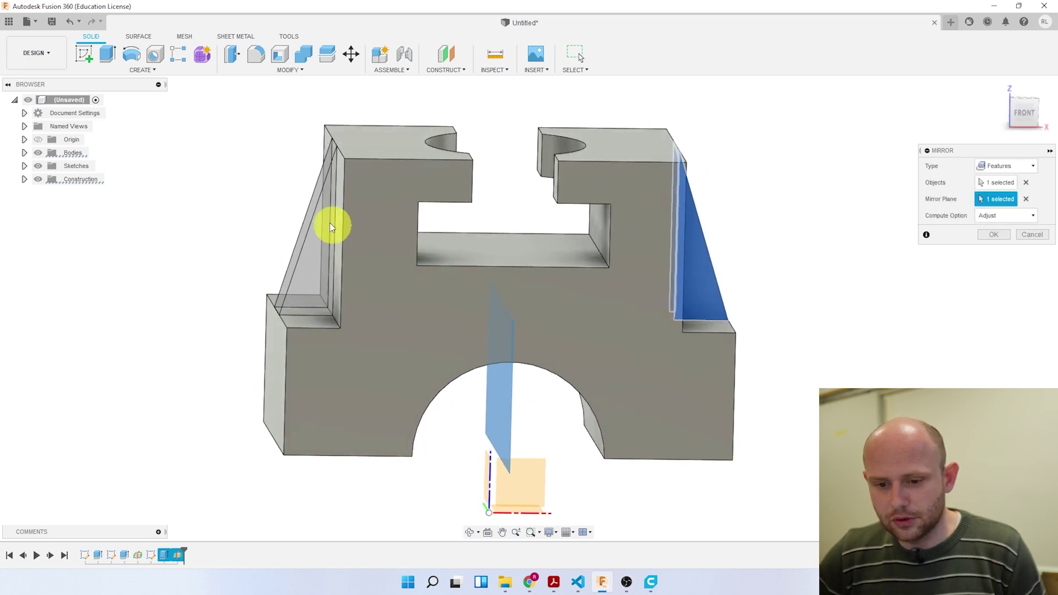
mouse_move(319, 260)
middle_mouse_down("shift")
mouse_move(364, 399)
mouse_move(389, 402)
middle_mouse_up("shift")
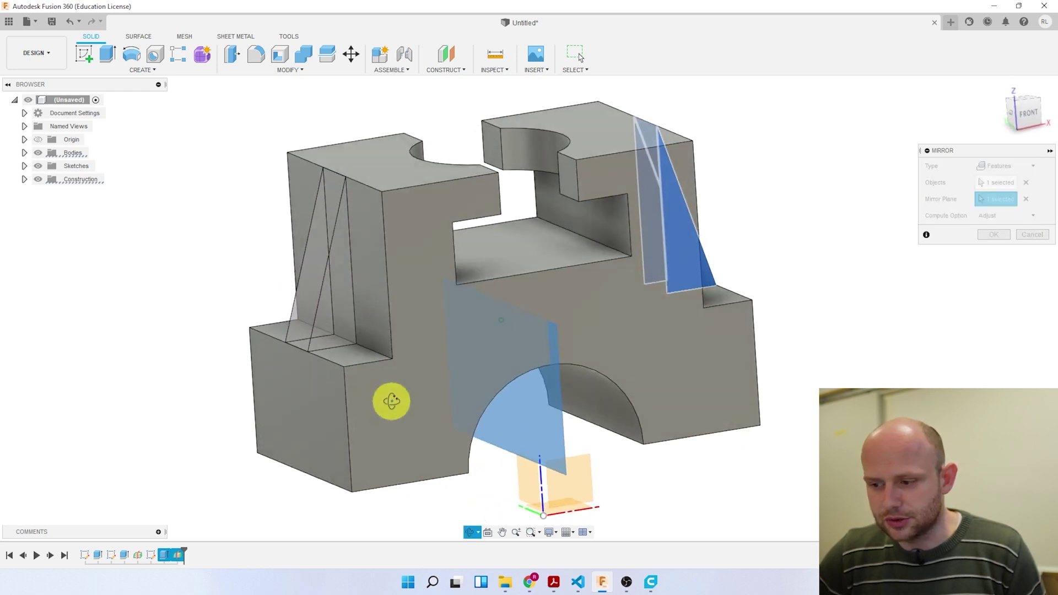
left_click(984, 241)
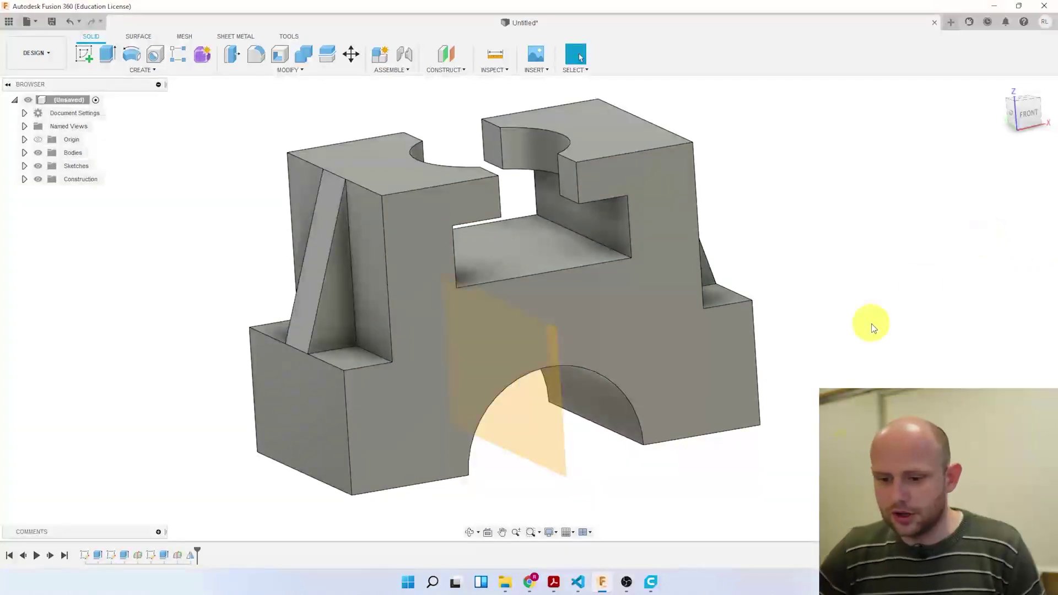
middle_click_drag(874, 323, 833, 332, "shift")
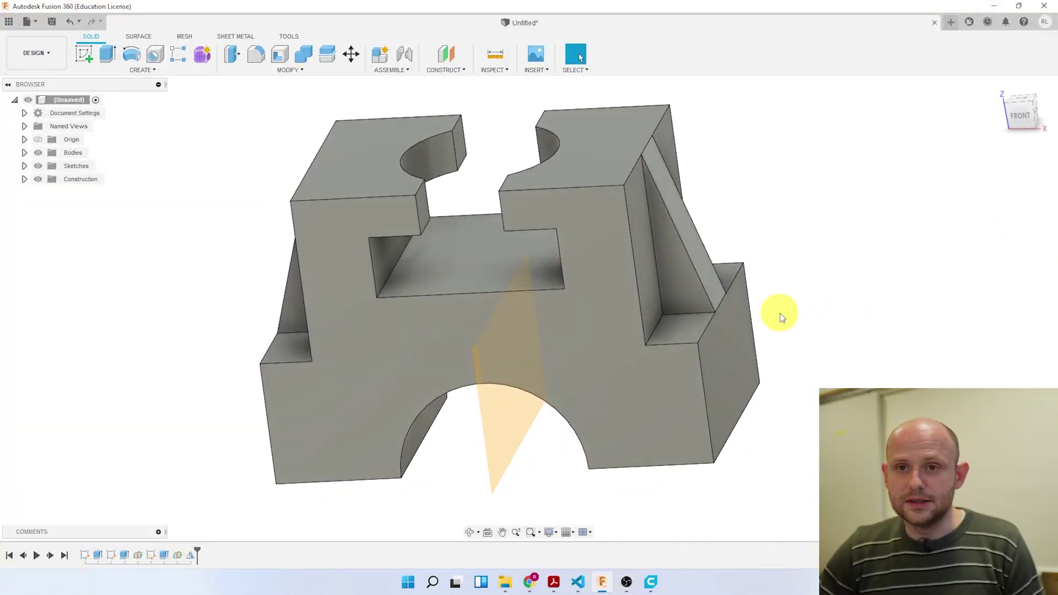
middle_click_drag(790, 338, 154, 124, "shift")
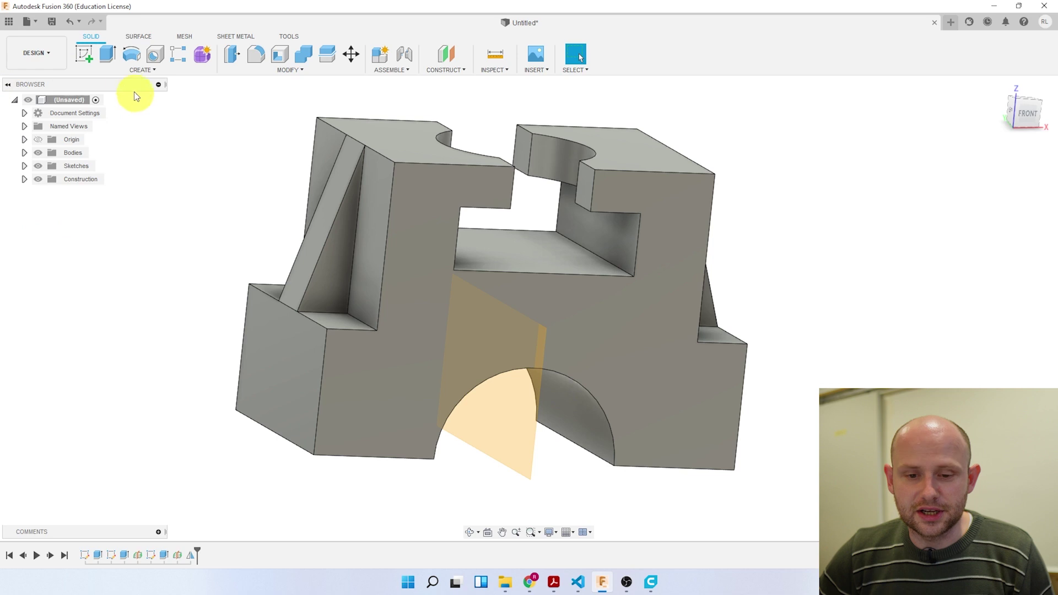
Rename Body1 to 'projekt 1'.
left_click(24, 153)
left_click(78, 166)
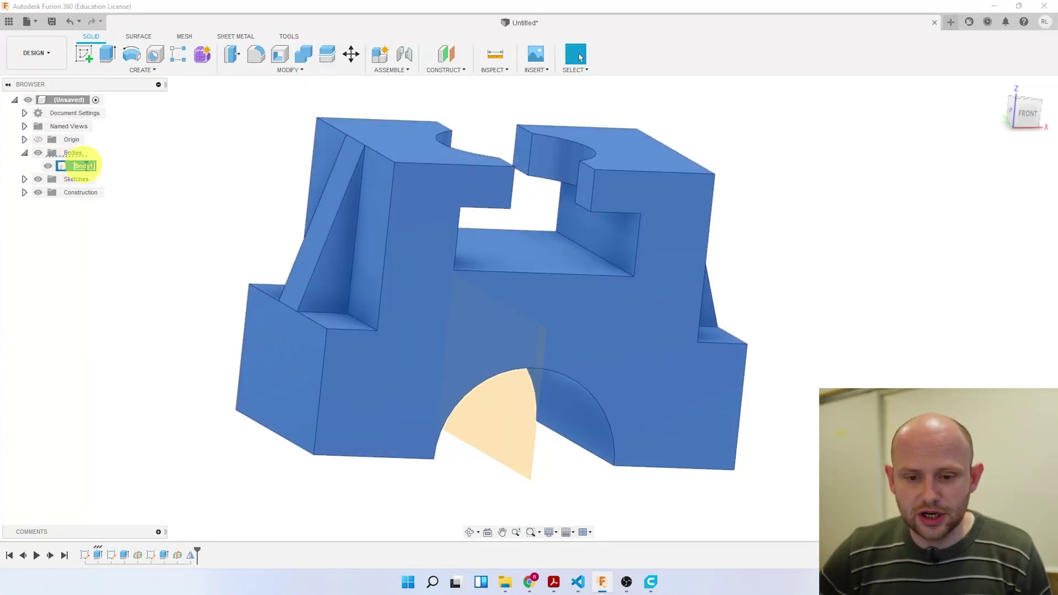
double_click(94, 166)
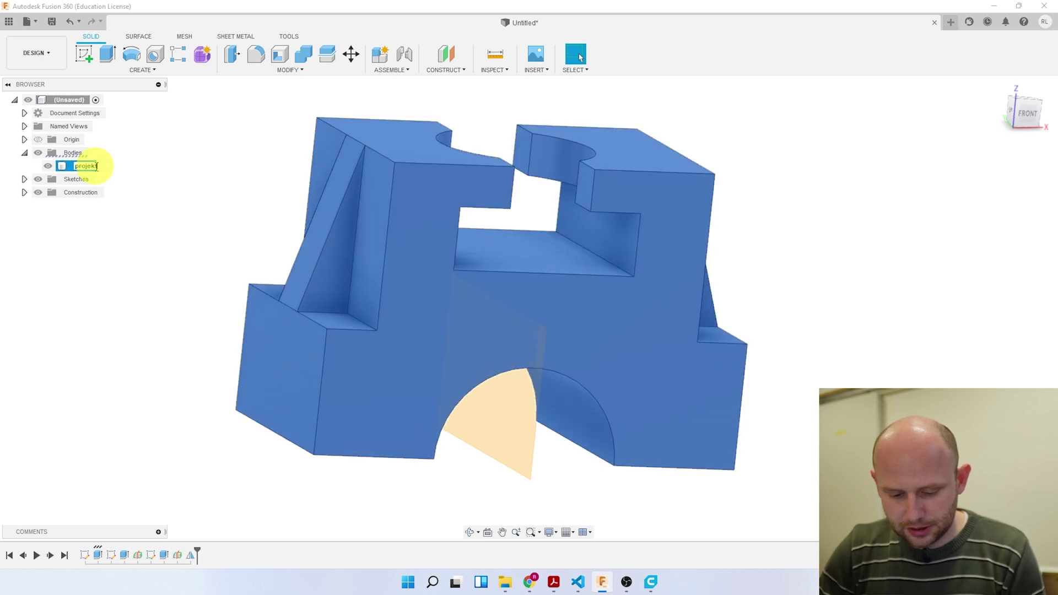
type("rojekt1")
key("Return")
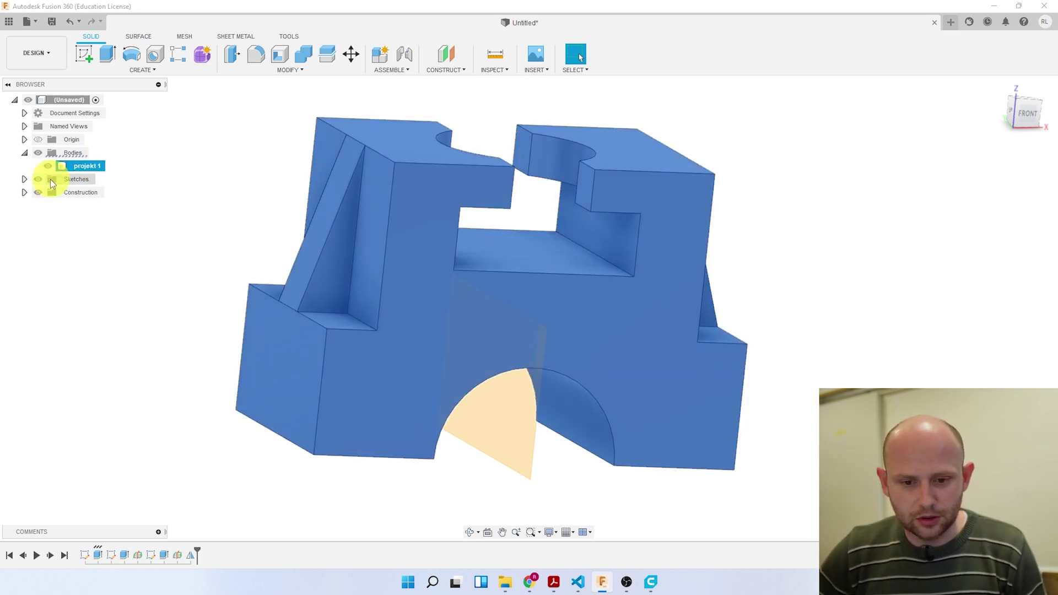
Briefly show Sketch3 and Sketch4 to inspect their geometry, then hide them again.
left_click(24, 179)
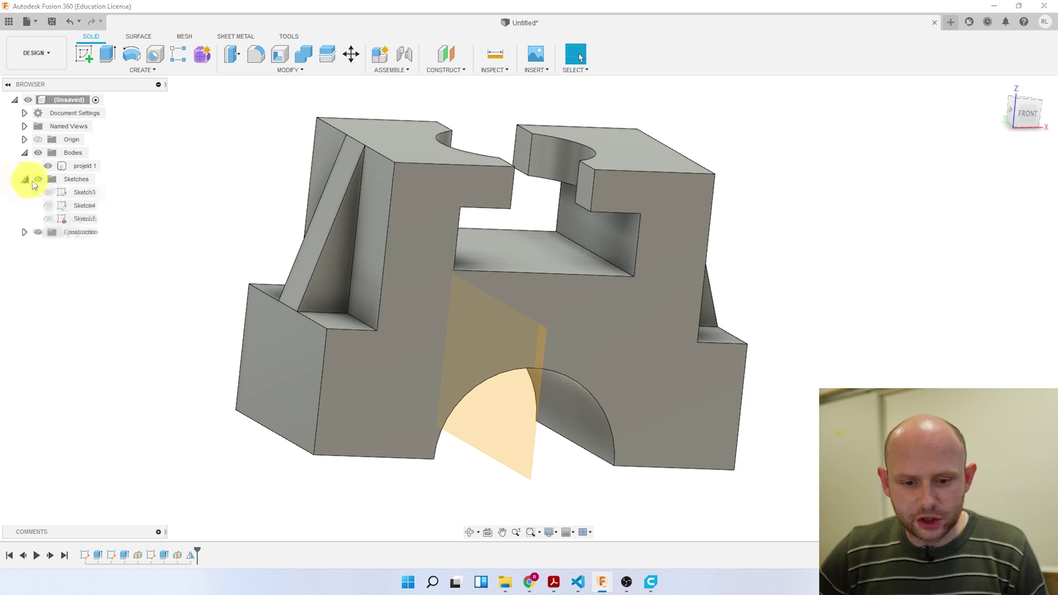
left_click(77, 192)
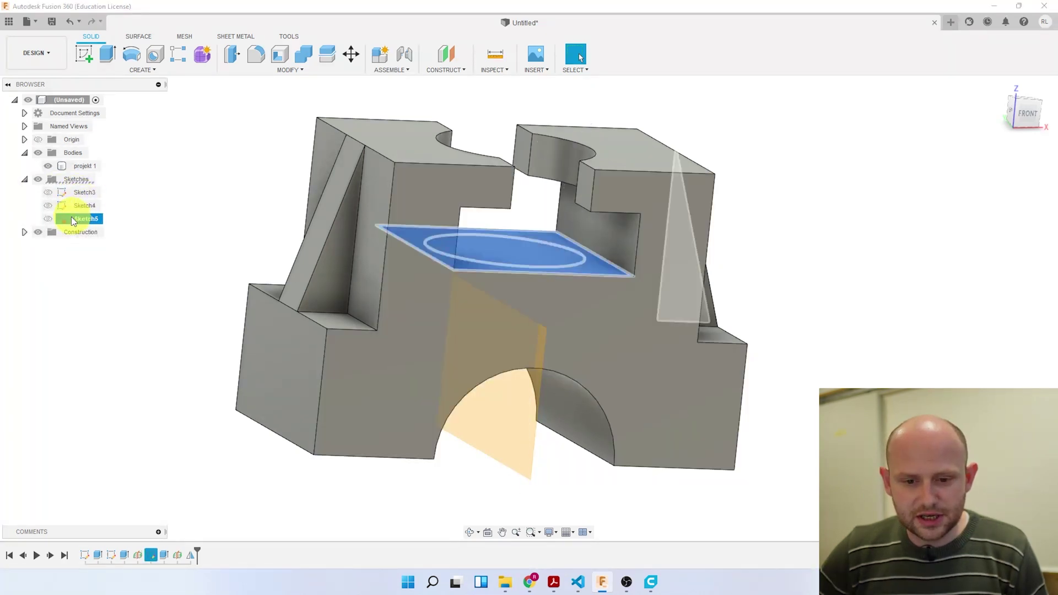
left_click(71, 216)
left_click(48, 193)
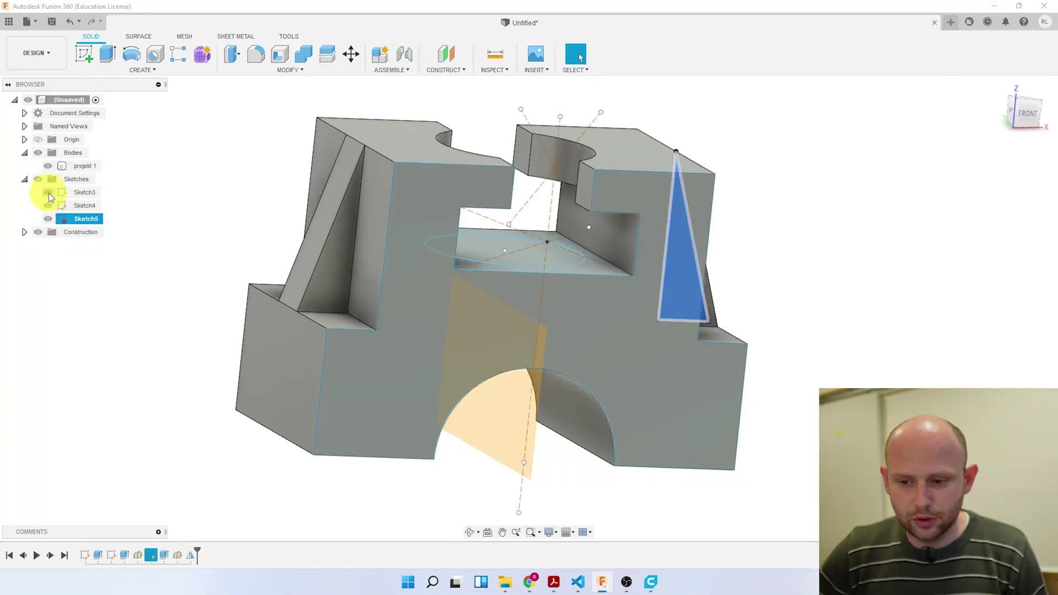
left_click(48, 205)
middle_click_drag(136, 226, 183, 232, "shift")
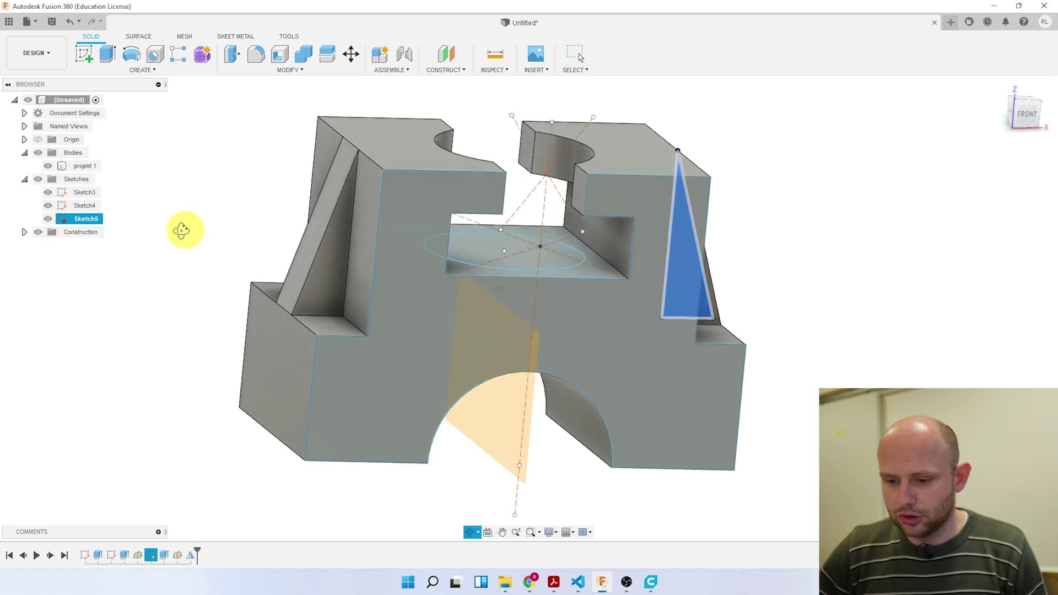
left_click(49, 193)
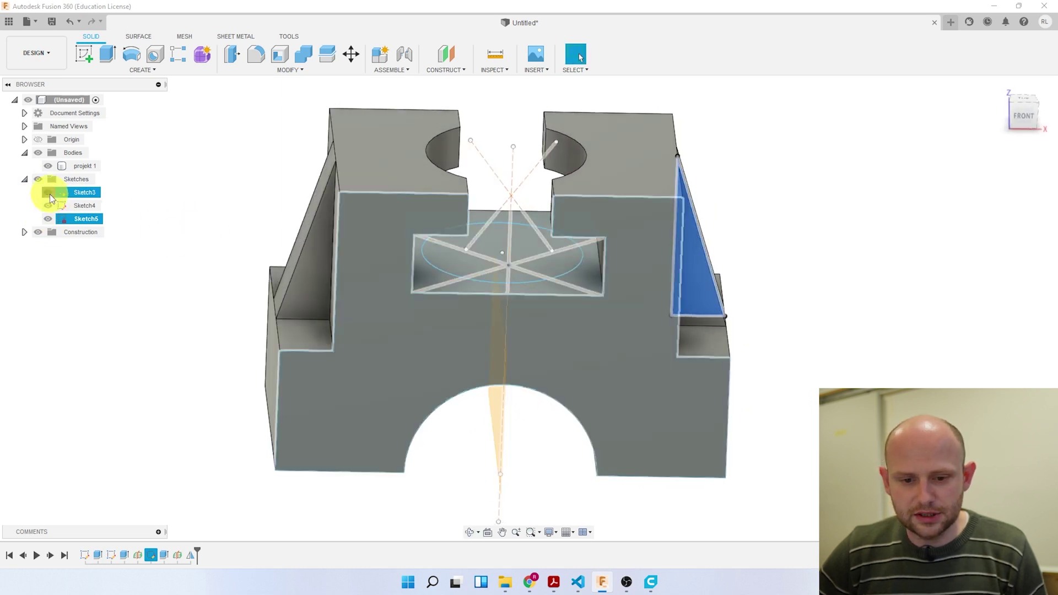
left_click(49, 208)
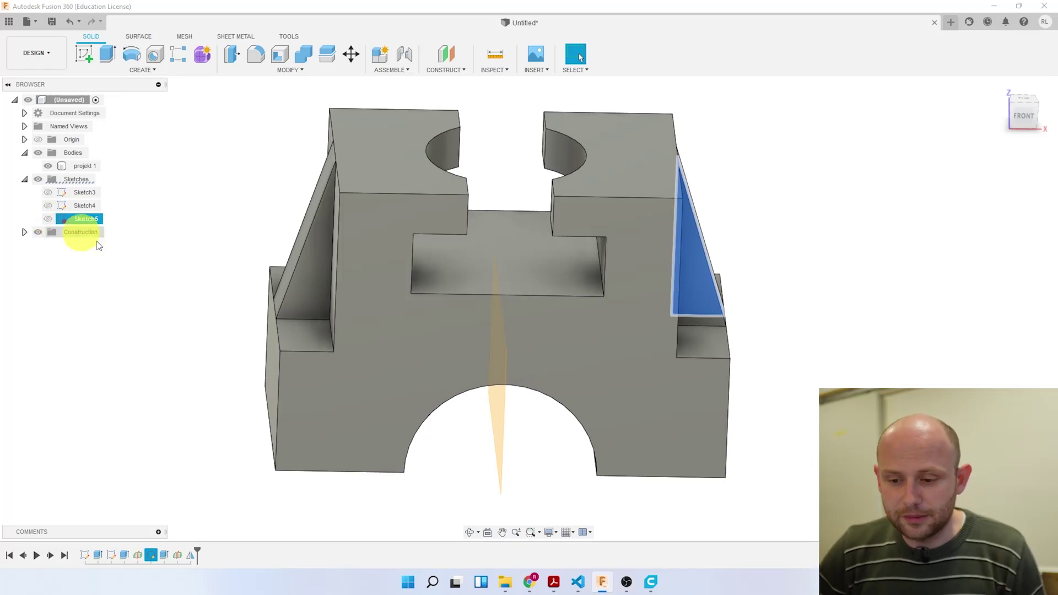
Hide Plane1, Plane2 and all sketches, and return to the Home view.
left_click(24, 232)
left_click(51, 245)
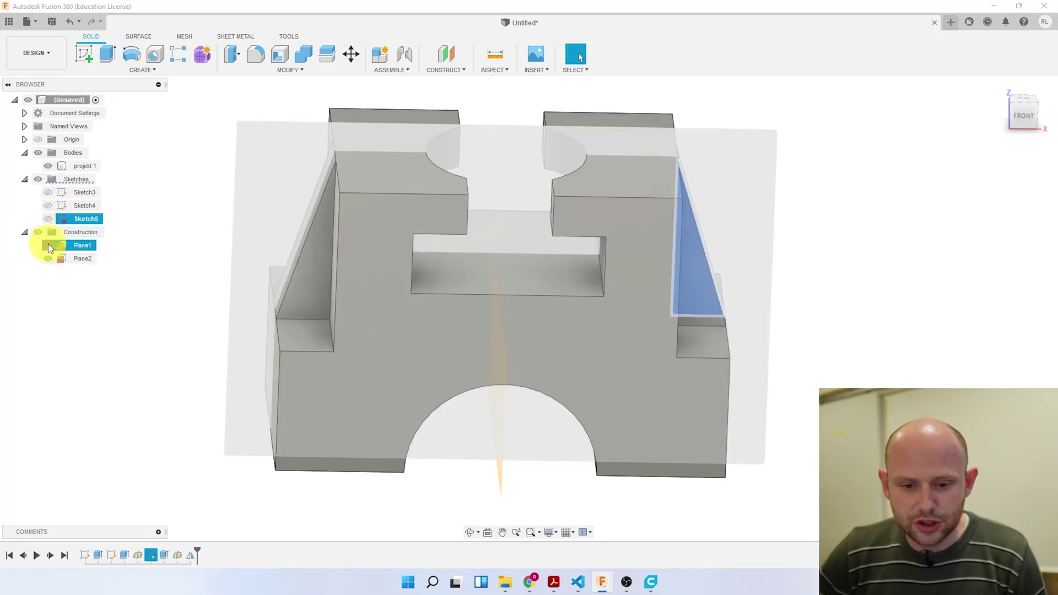
mouse_move(289, 262)
middle_mouse_down("shift")
mouse_move(217, 251)
mouse_move(208, 260)
mouse_move(234, 349)
mouse_move(280, 335)
mouse_move(298, 342)
mouse_move(45, 242)
middle_mouse_up("shift")
left_click(48, 246)
left_click(24, 232)
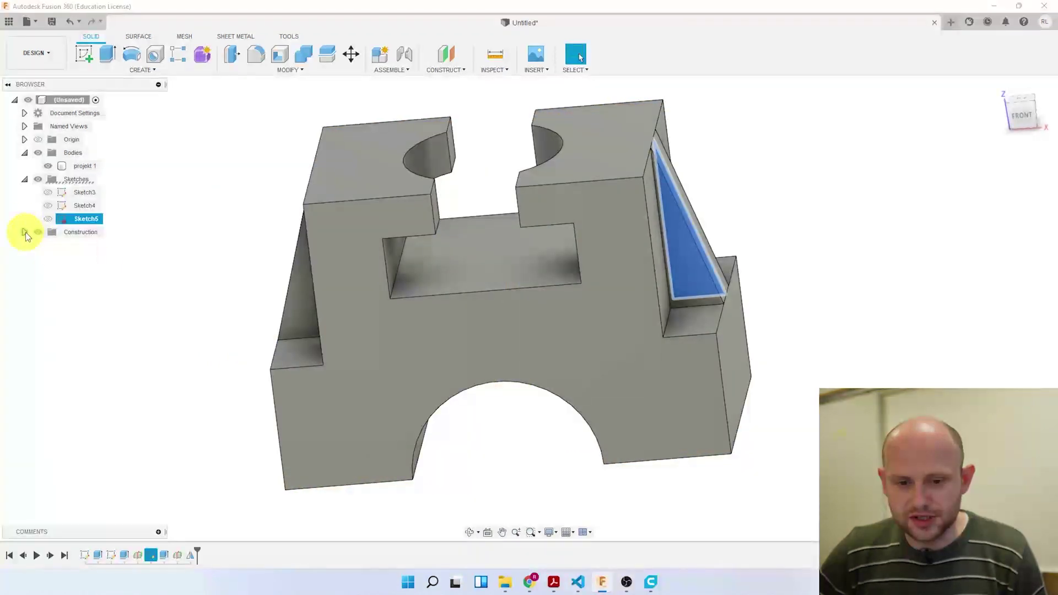
left_click(37, 179)
left_click(24, 152)
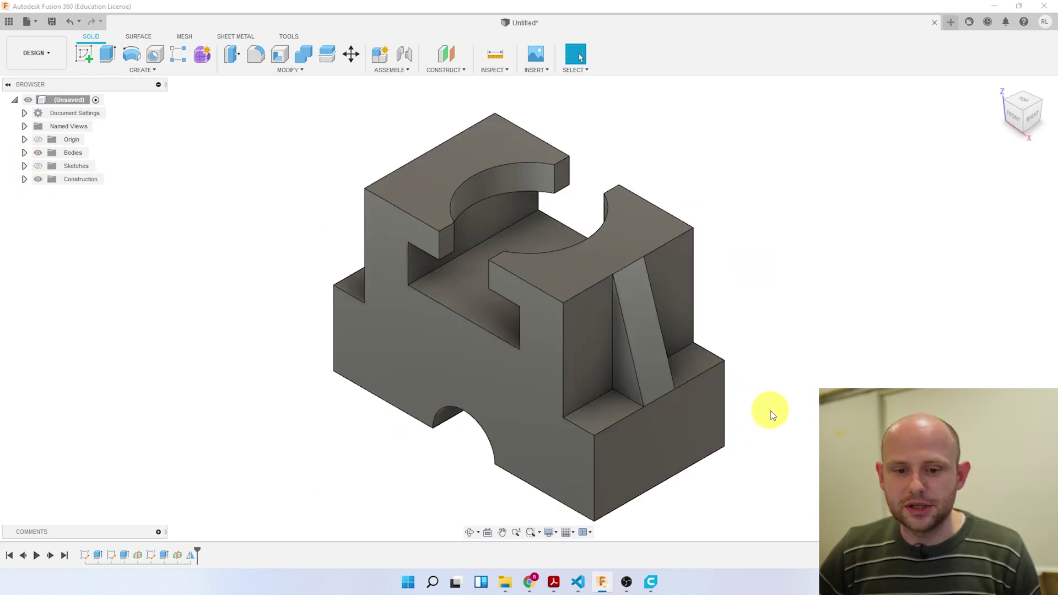
left_click(24, 153)
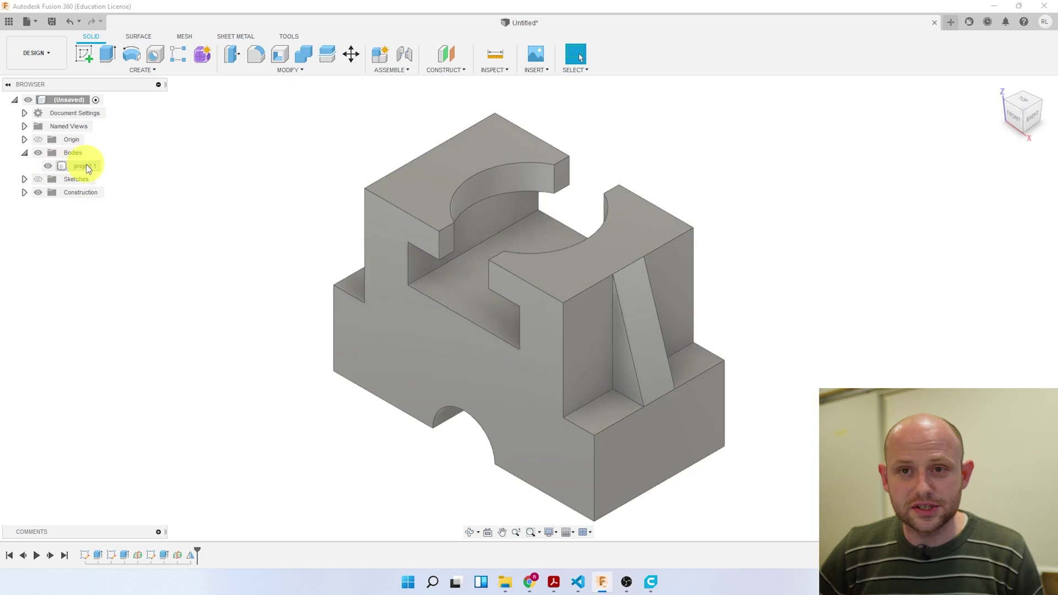
Export projekt 1 as a millimetre 3MF mesh, High refinement, to Desktop as projekt 1.3mf.
right_click(86, 164)
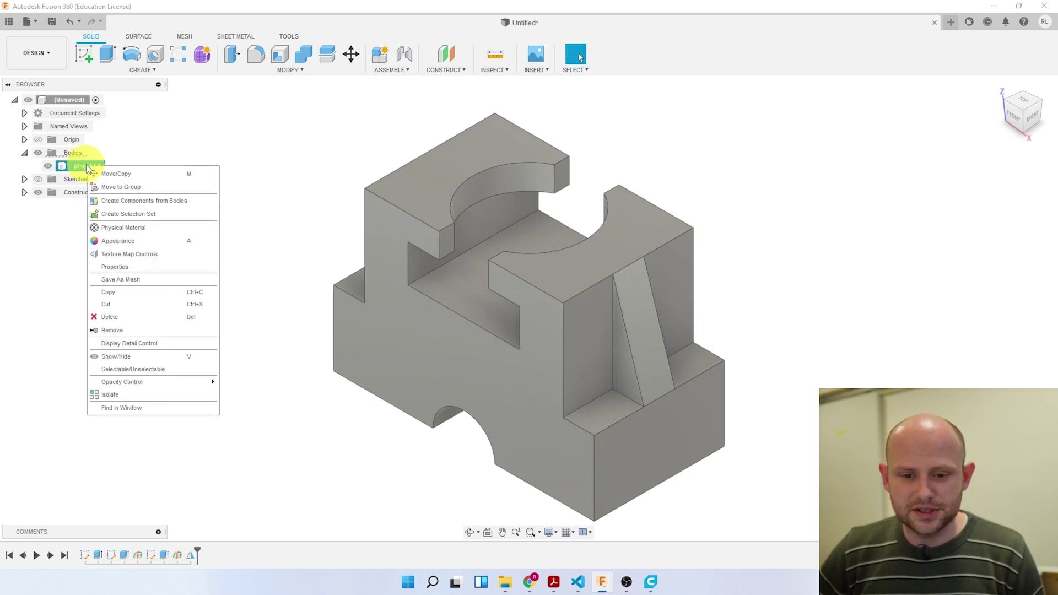
left_click(114, 282)
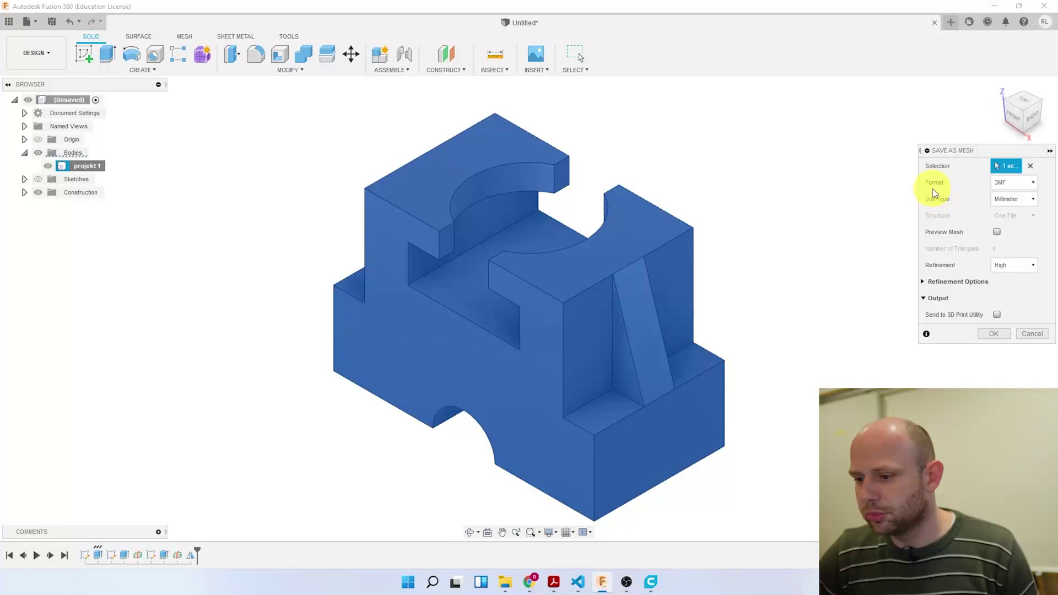
left_click(1000, 183)
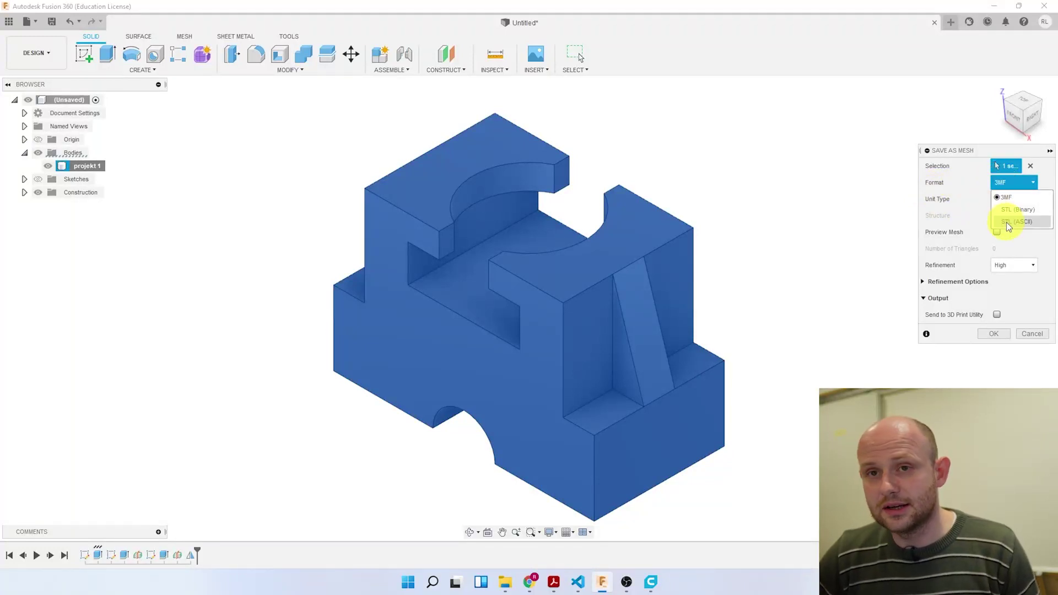
left_click(1006, 180)
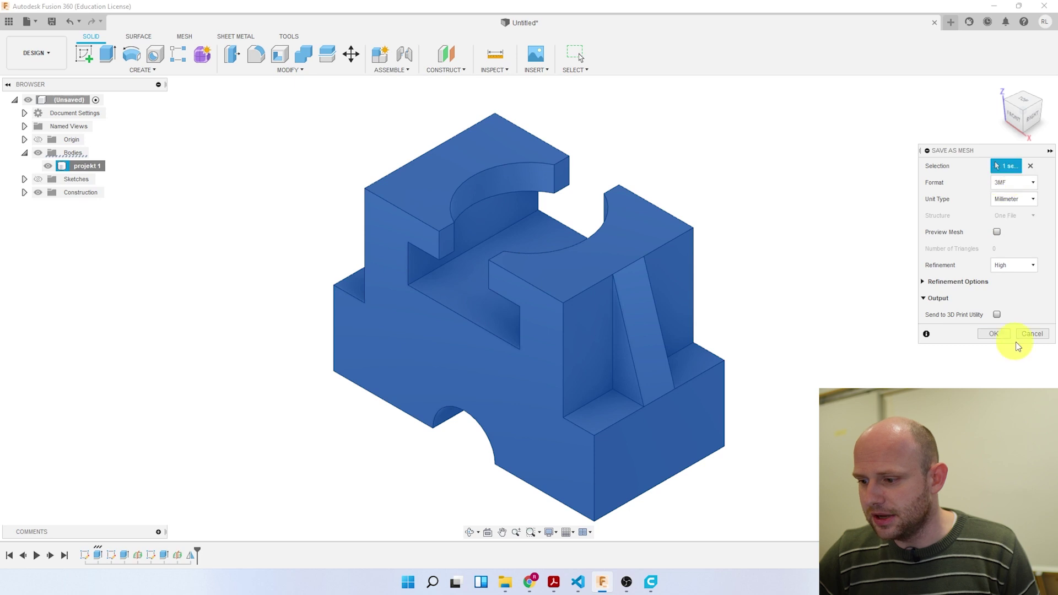
left_click(1009, 263)
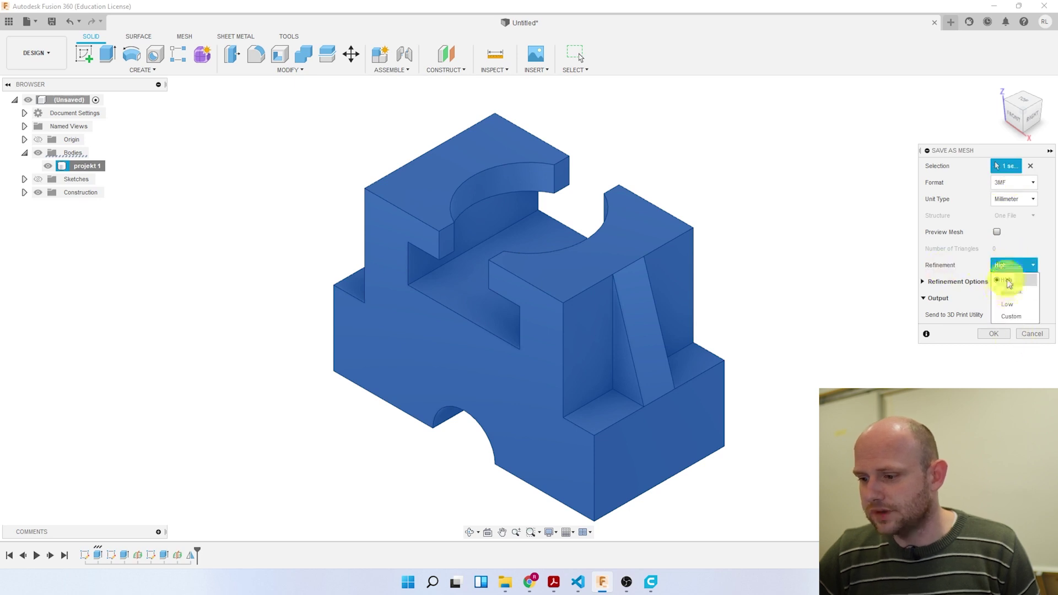
left_click(1005, 274)
left_click(995, 334)
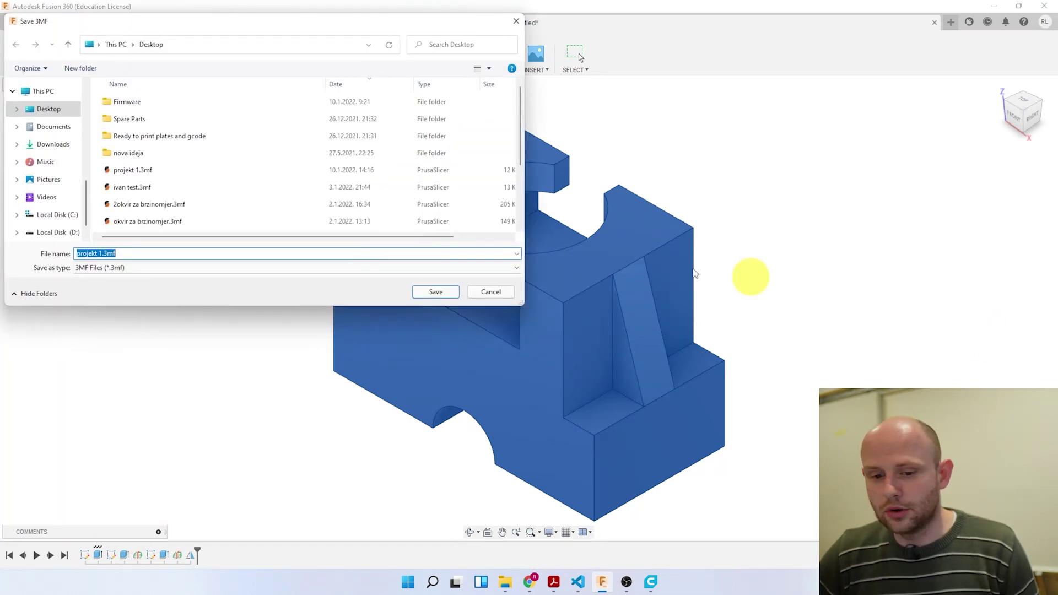
left_click(432, 292)
left_click(558, 290)
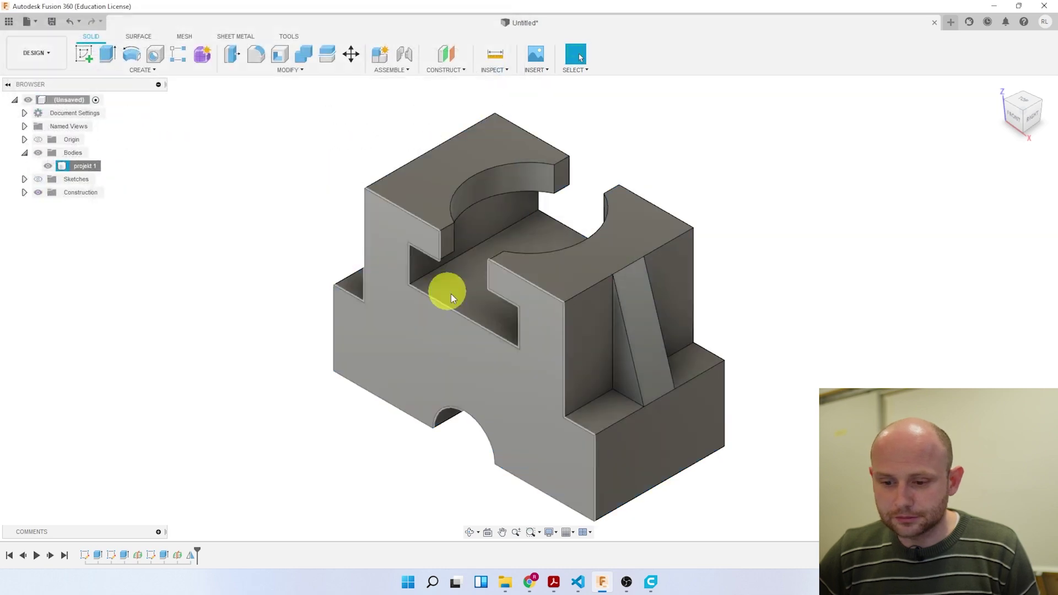